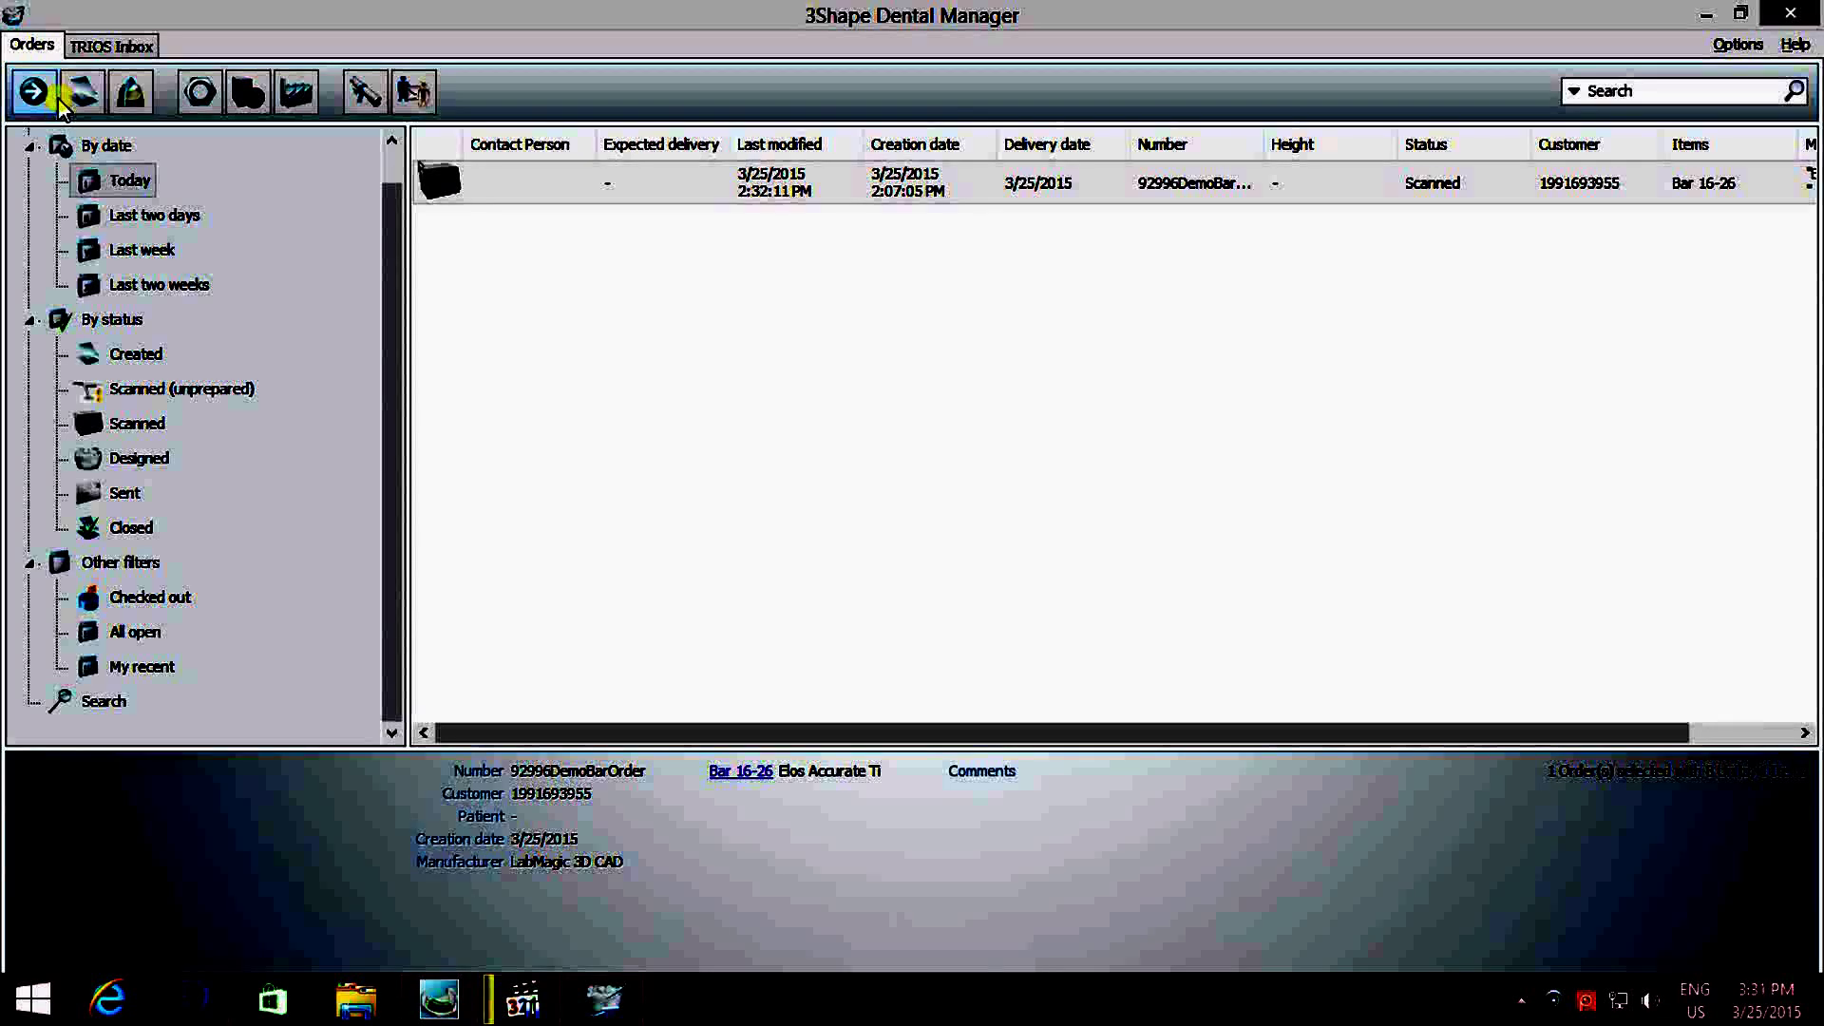
Bring Dental Manager into focus and lower the speaker volume to 46.
left_click(82, 92)
left_click(1650, 1001)
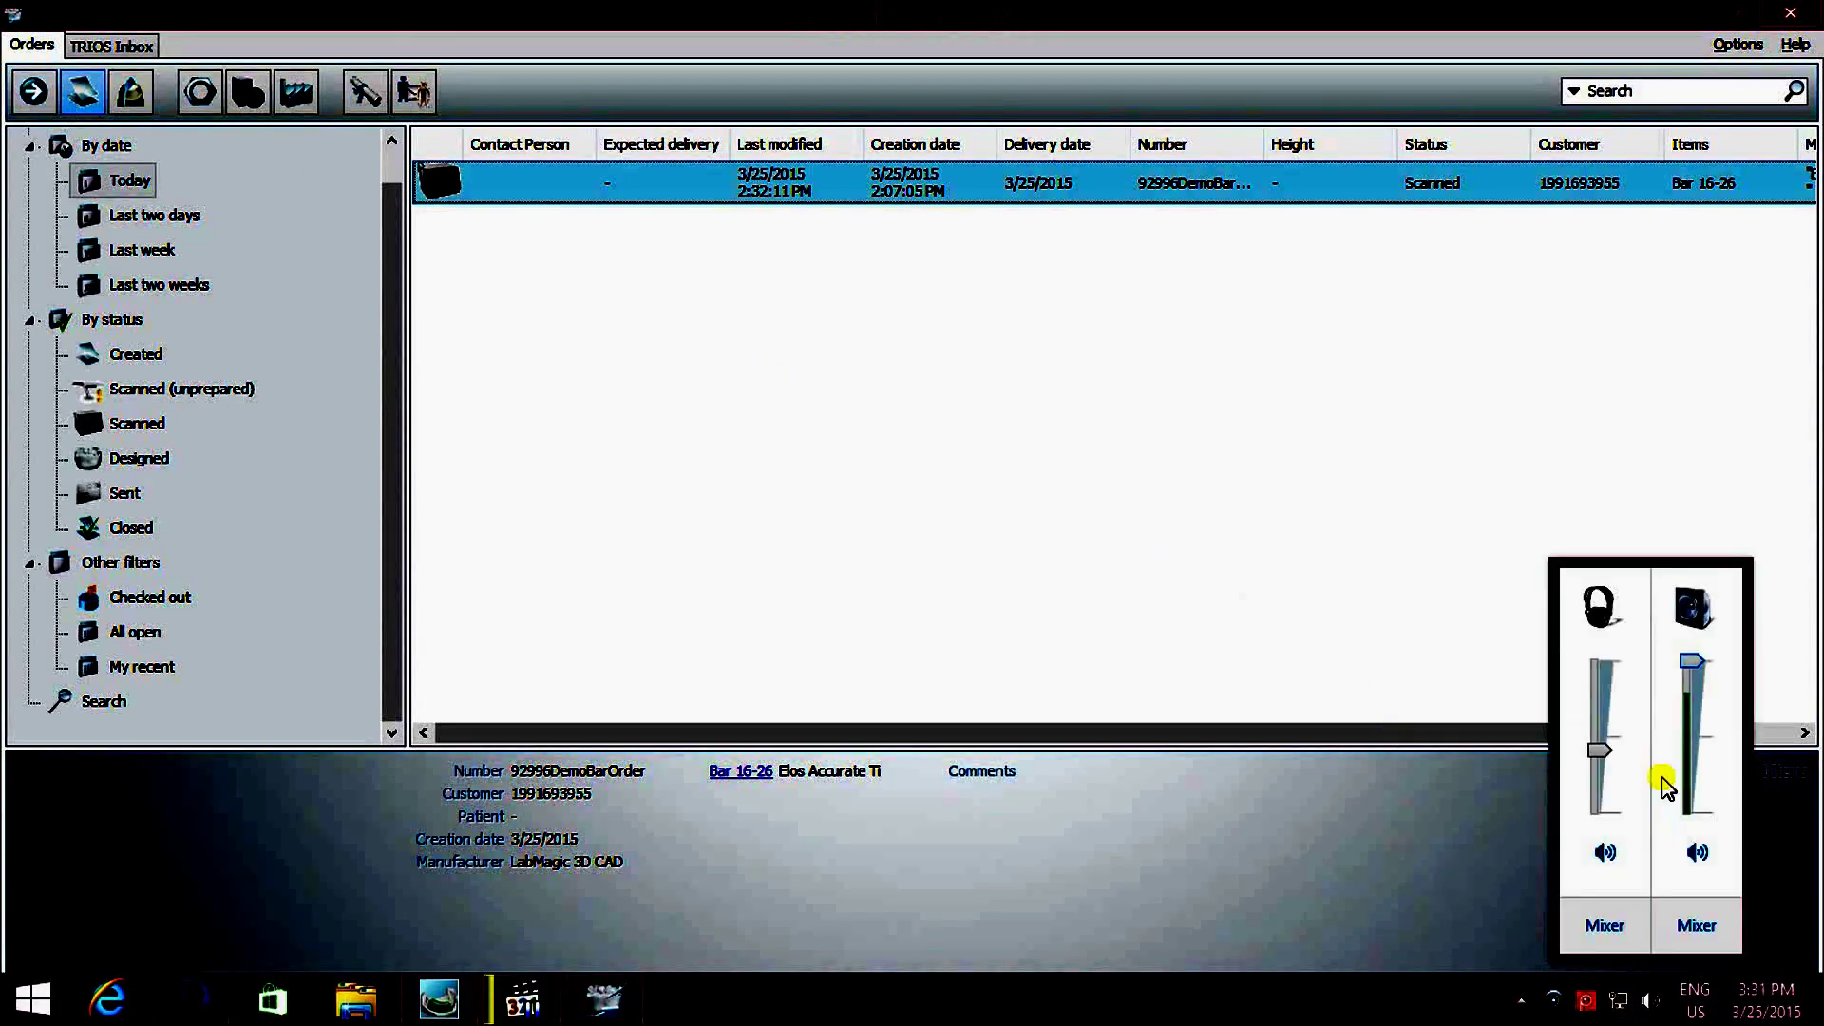
left_click_drag(1693, 665, 1693, 742)
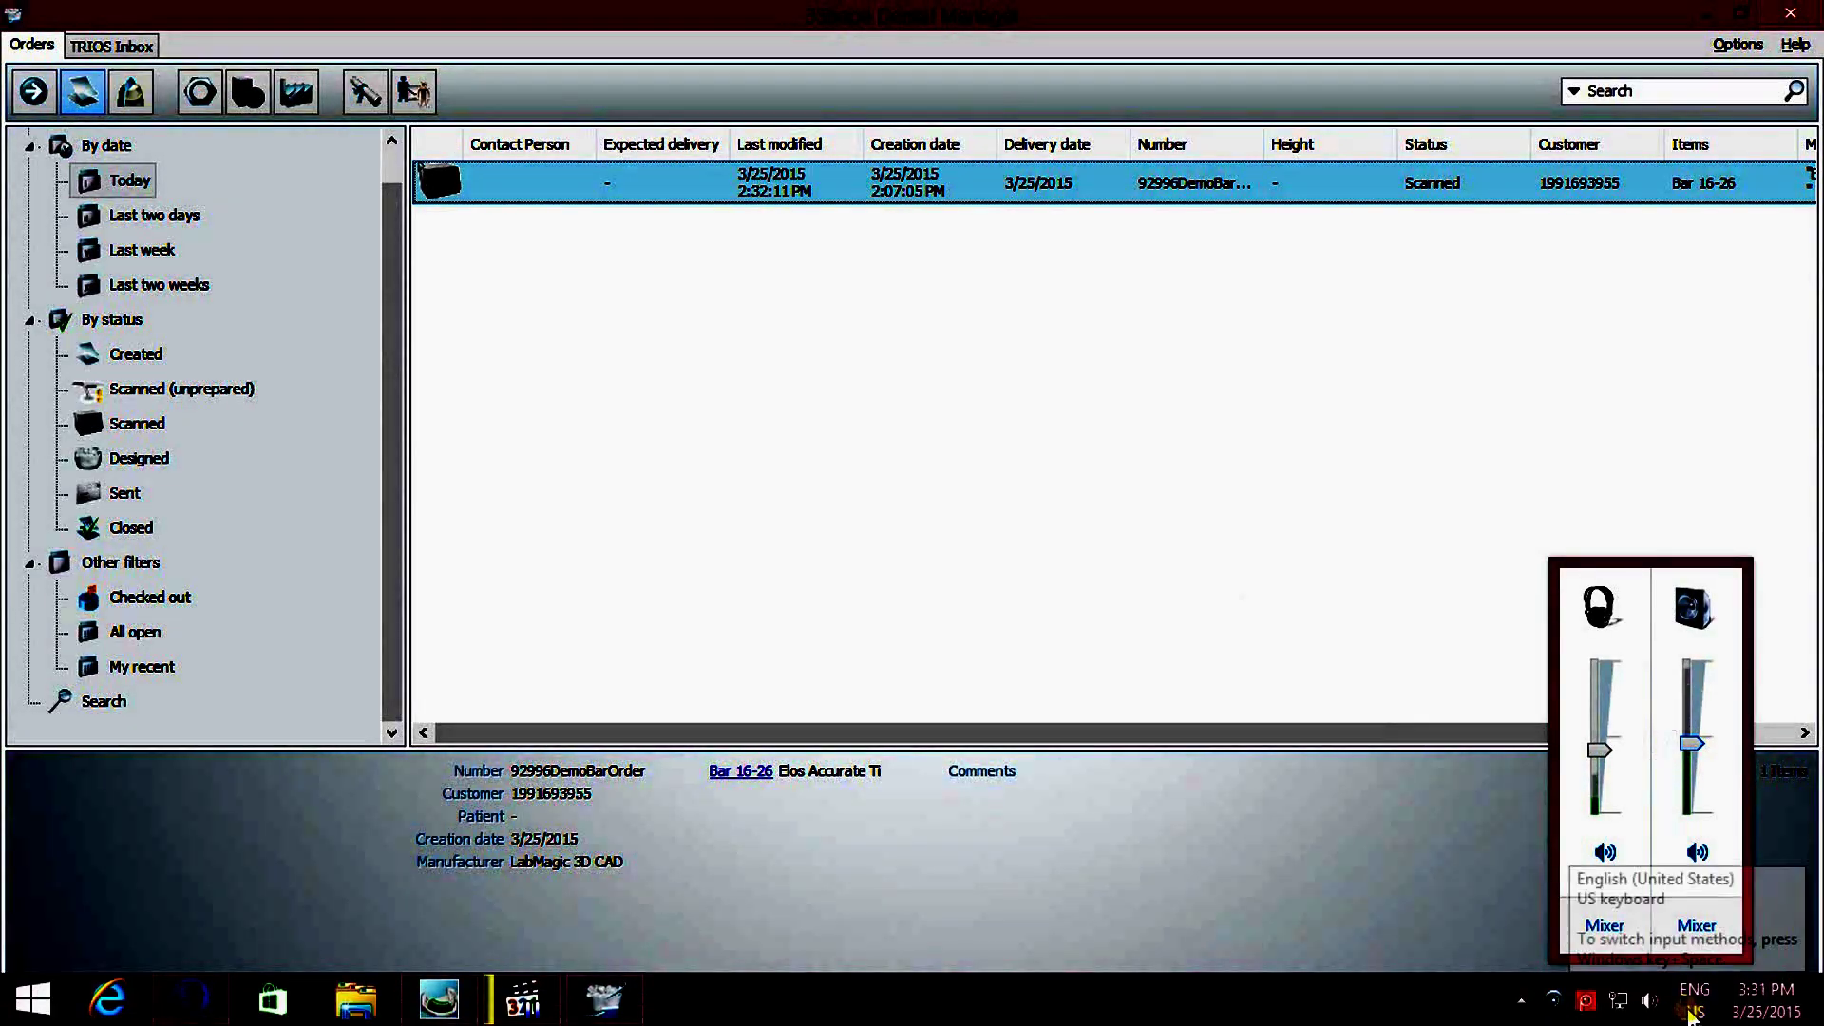
left_click(762, 401)
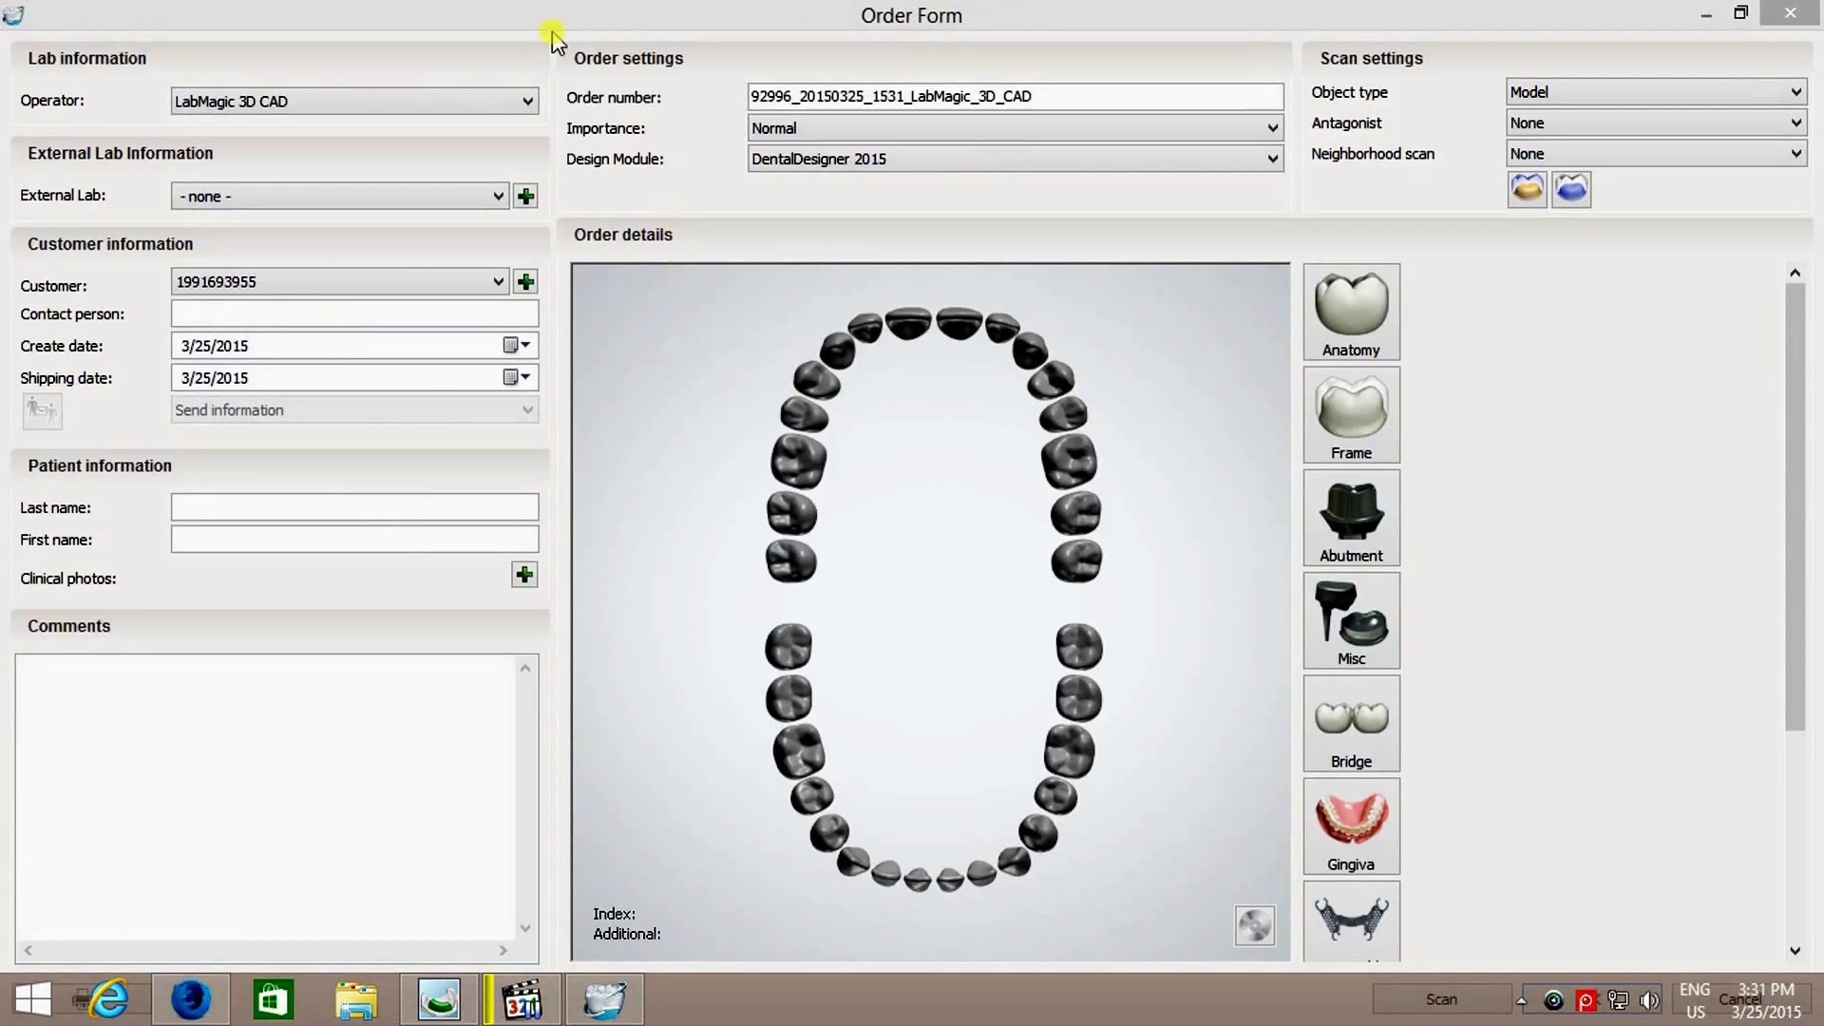
Replace the order number's date-and-lab suffix with ImplantBridgePrettauStyle.
left_click_drag(1036, 95, 799, 98)
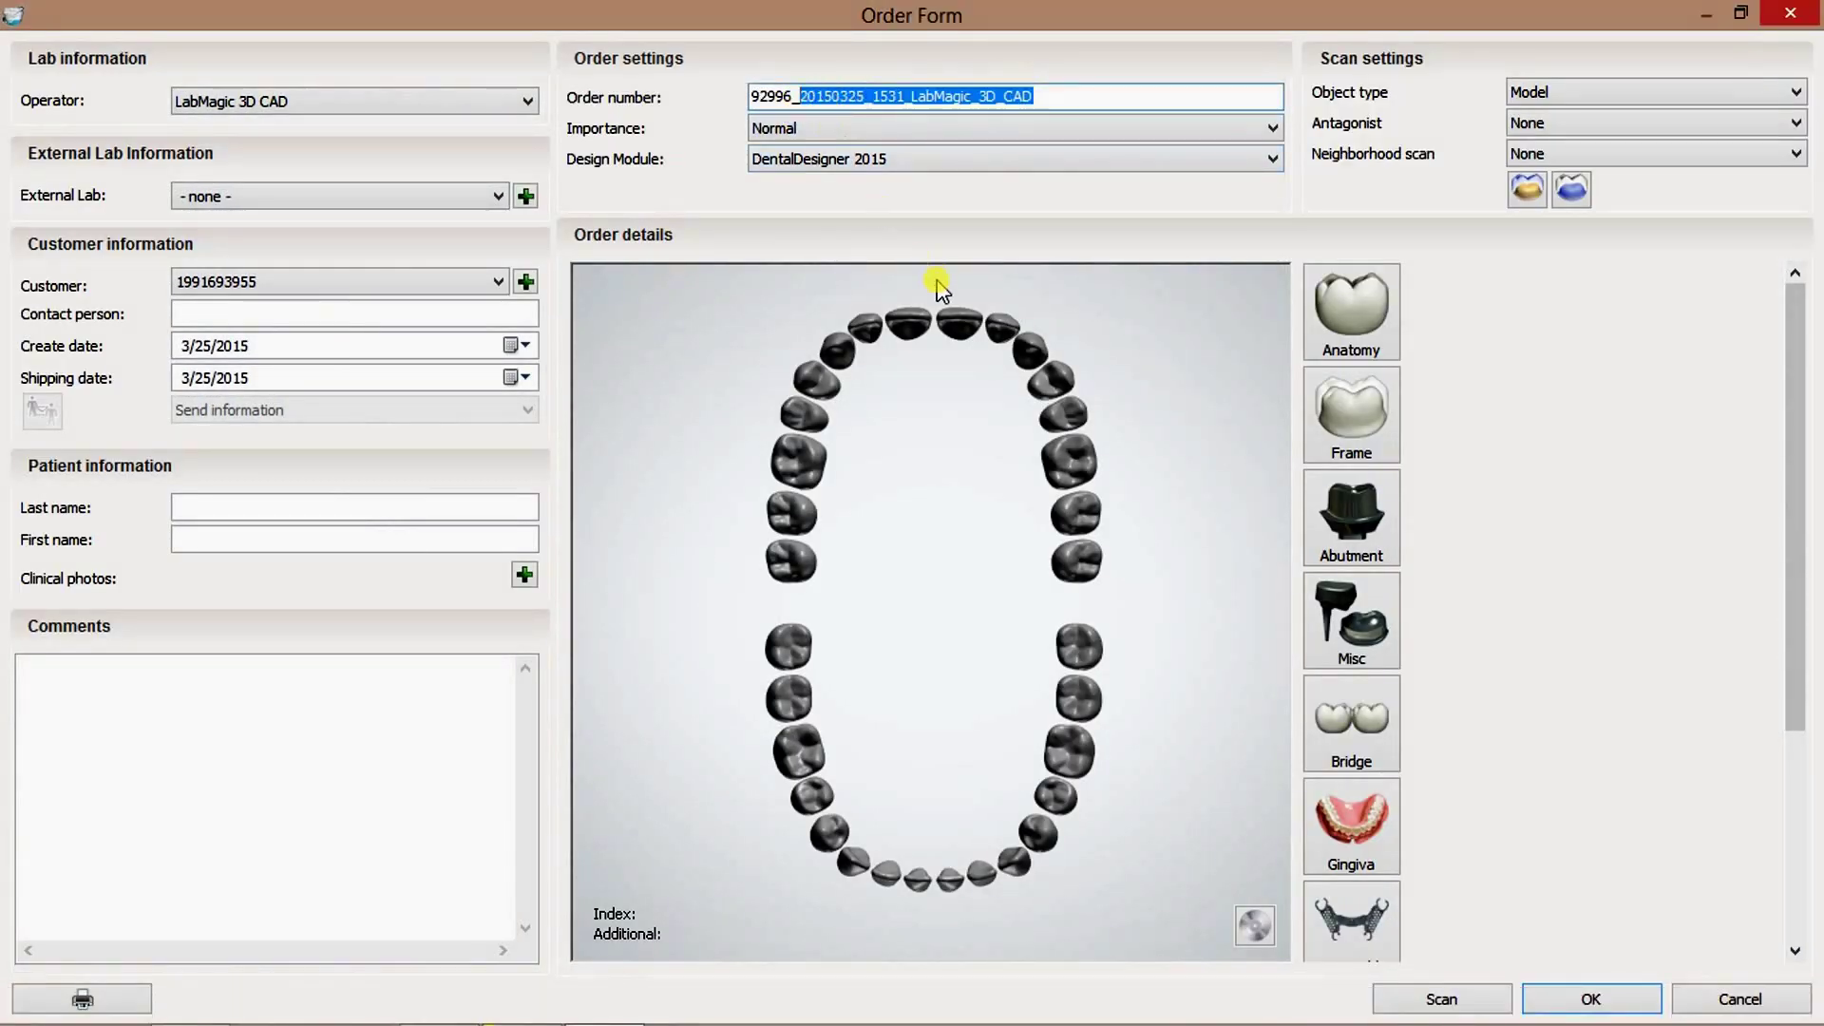
key("BackSpace")
type("mplantBridgeP")
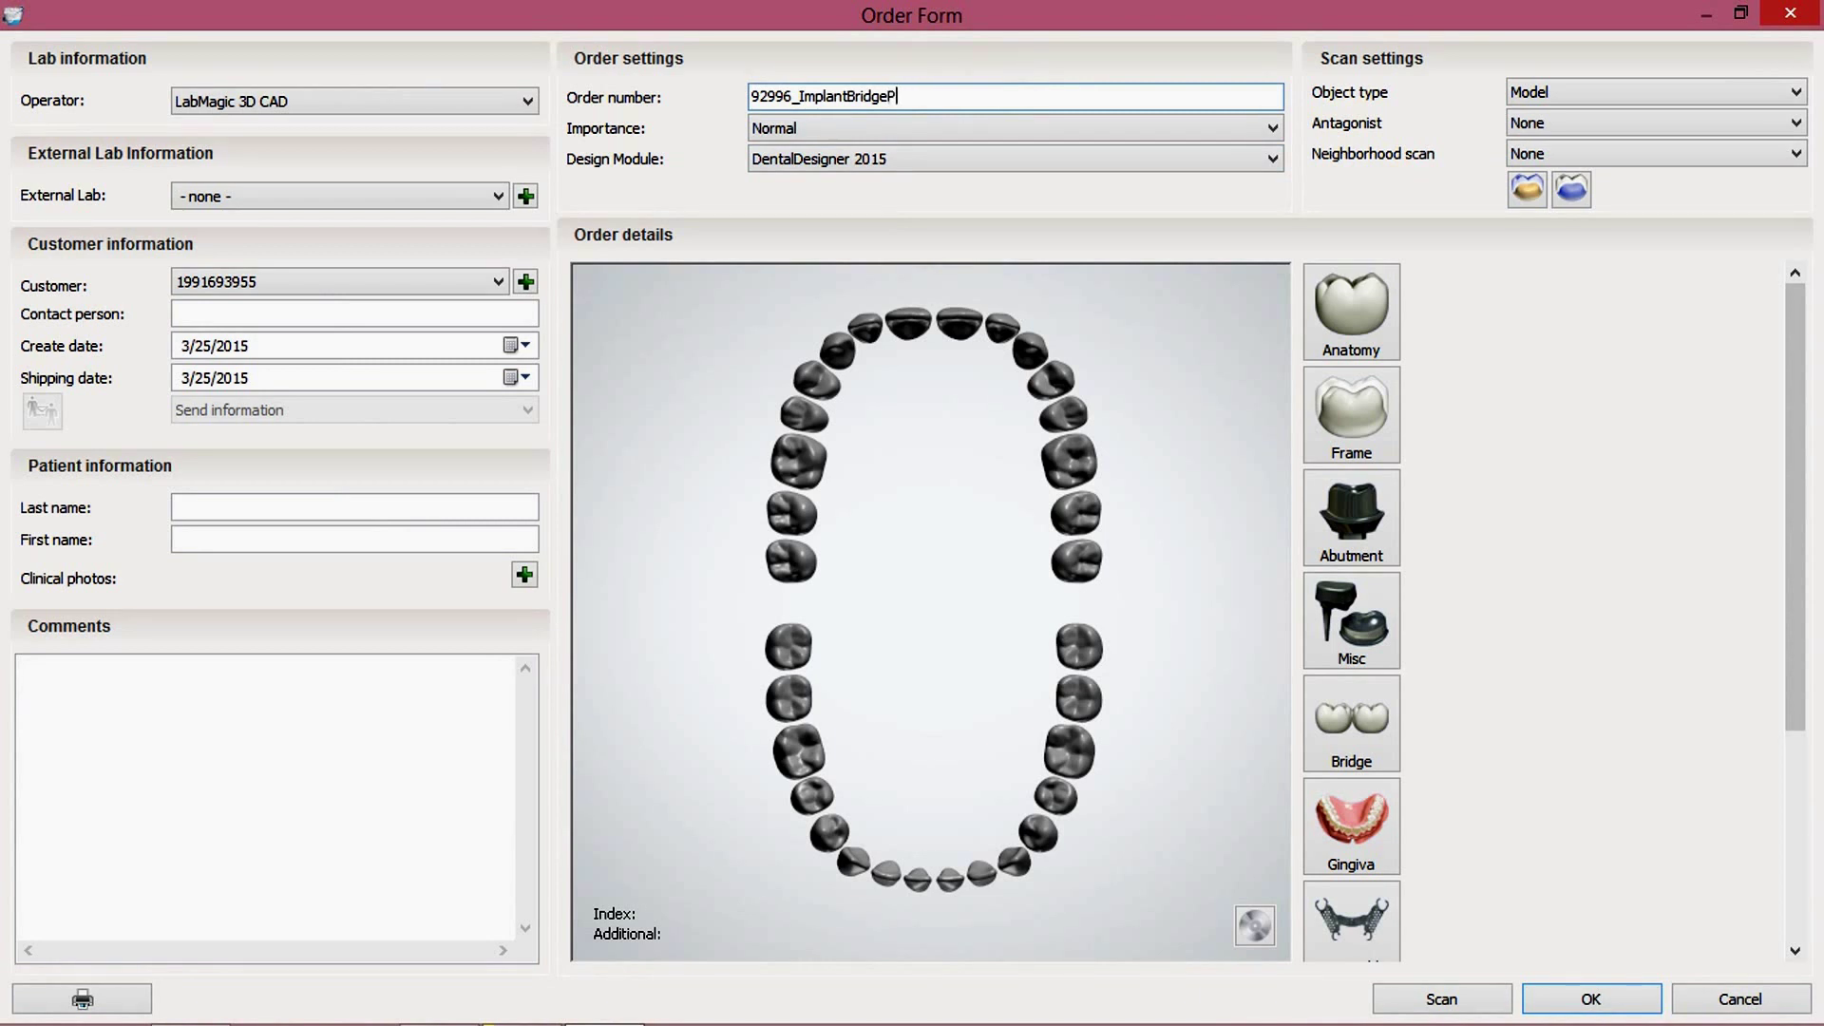
type("ttauStyle")
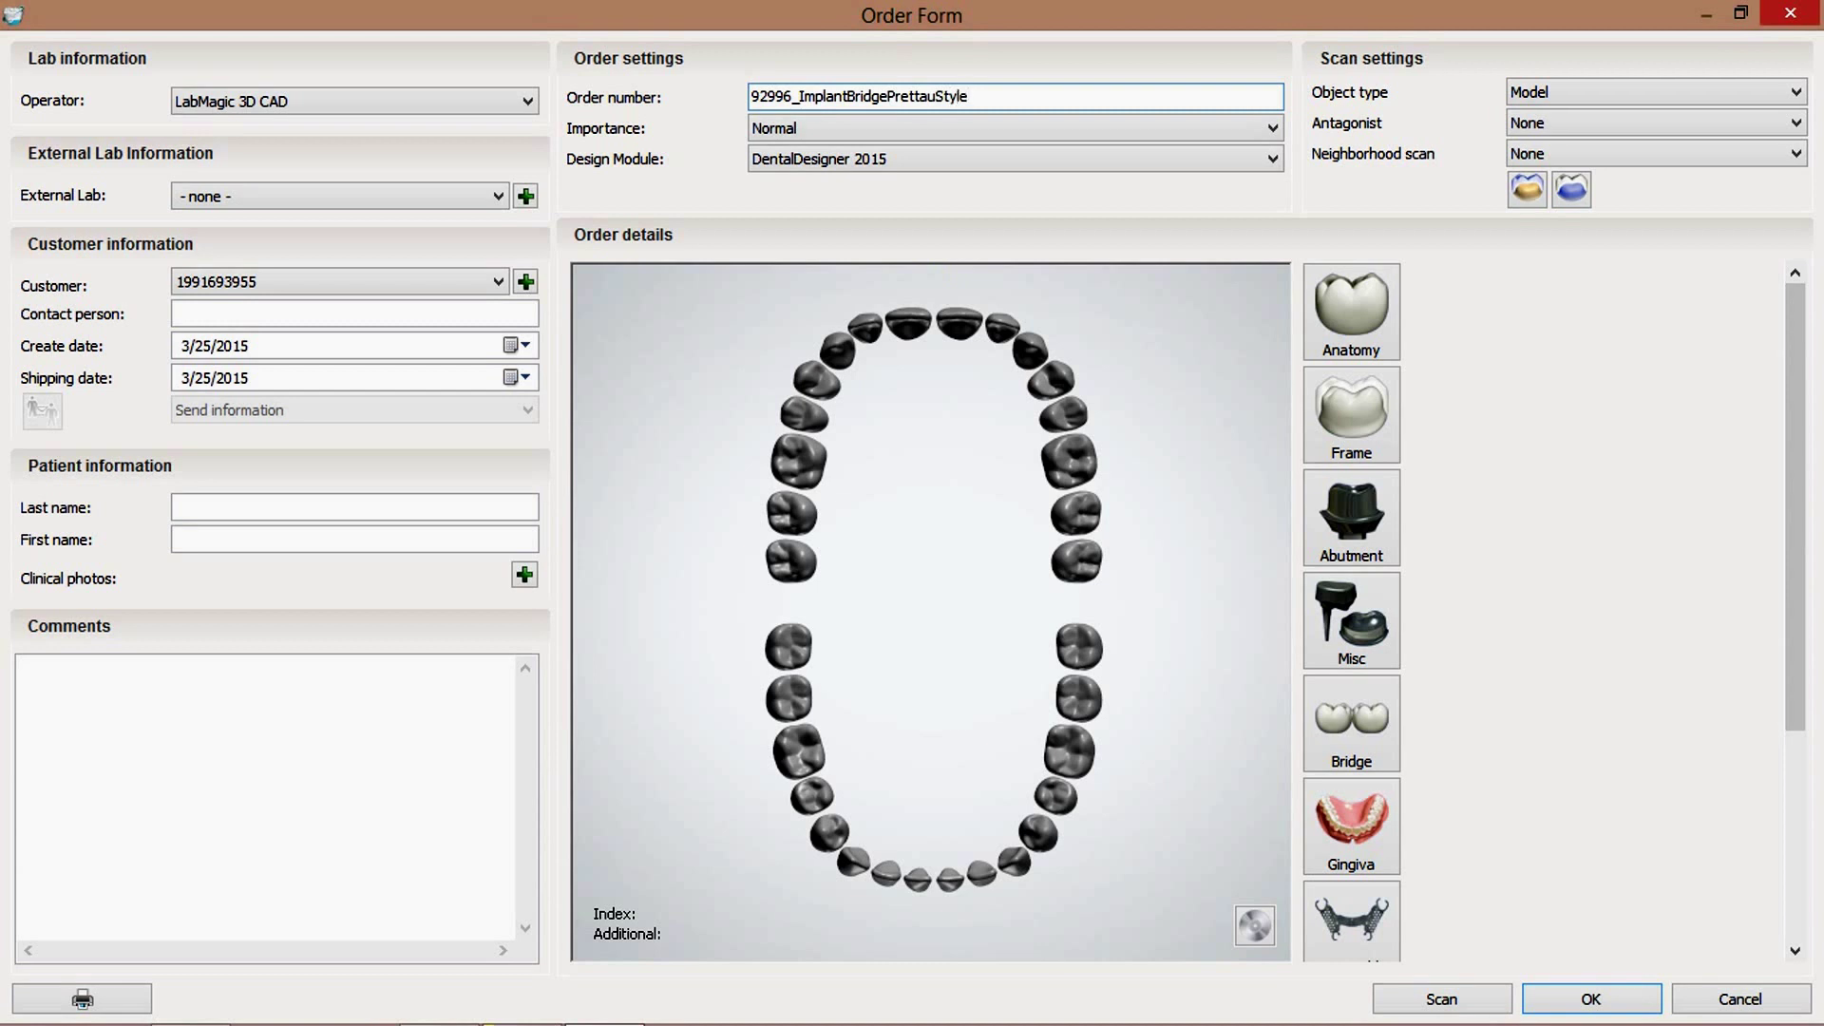
Mark upper teeth 25, 23, 21, 11 and 13, and append 'Order' to the order number.
left_click(1068, 422)
left_click(1029, 349)
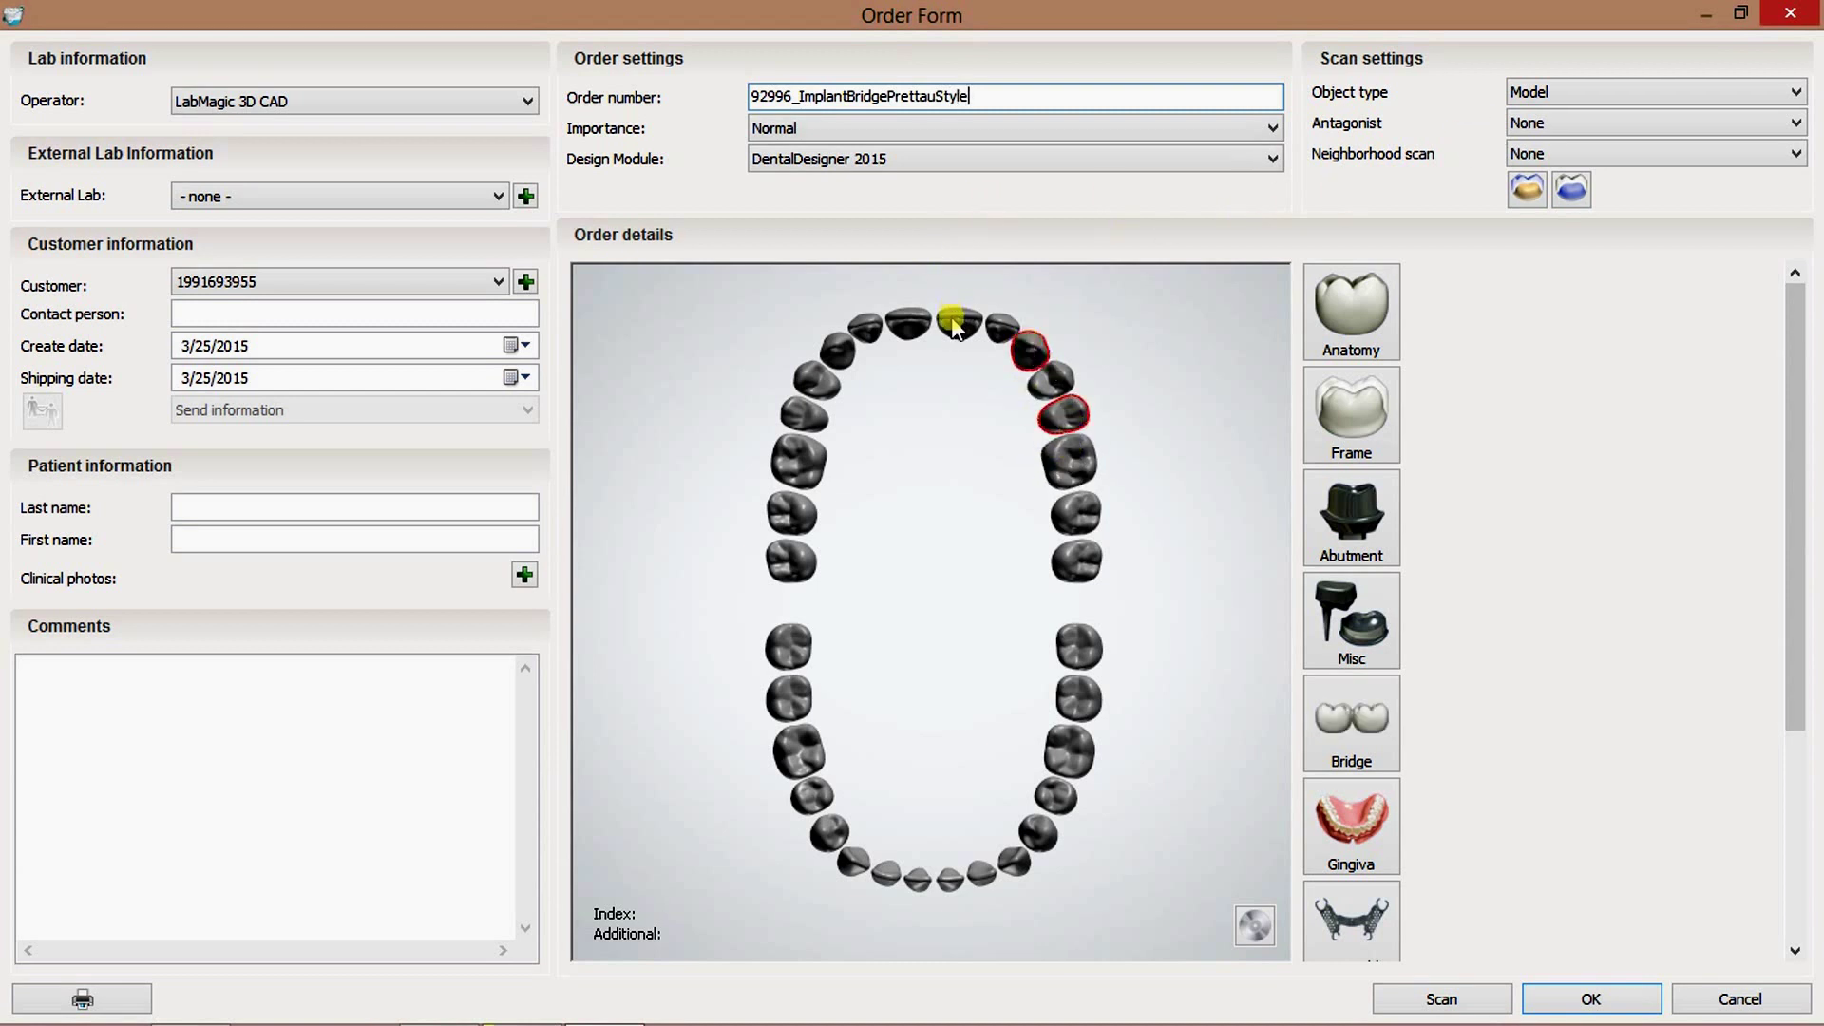
left_click(954, 328)
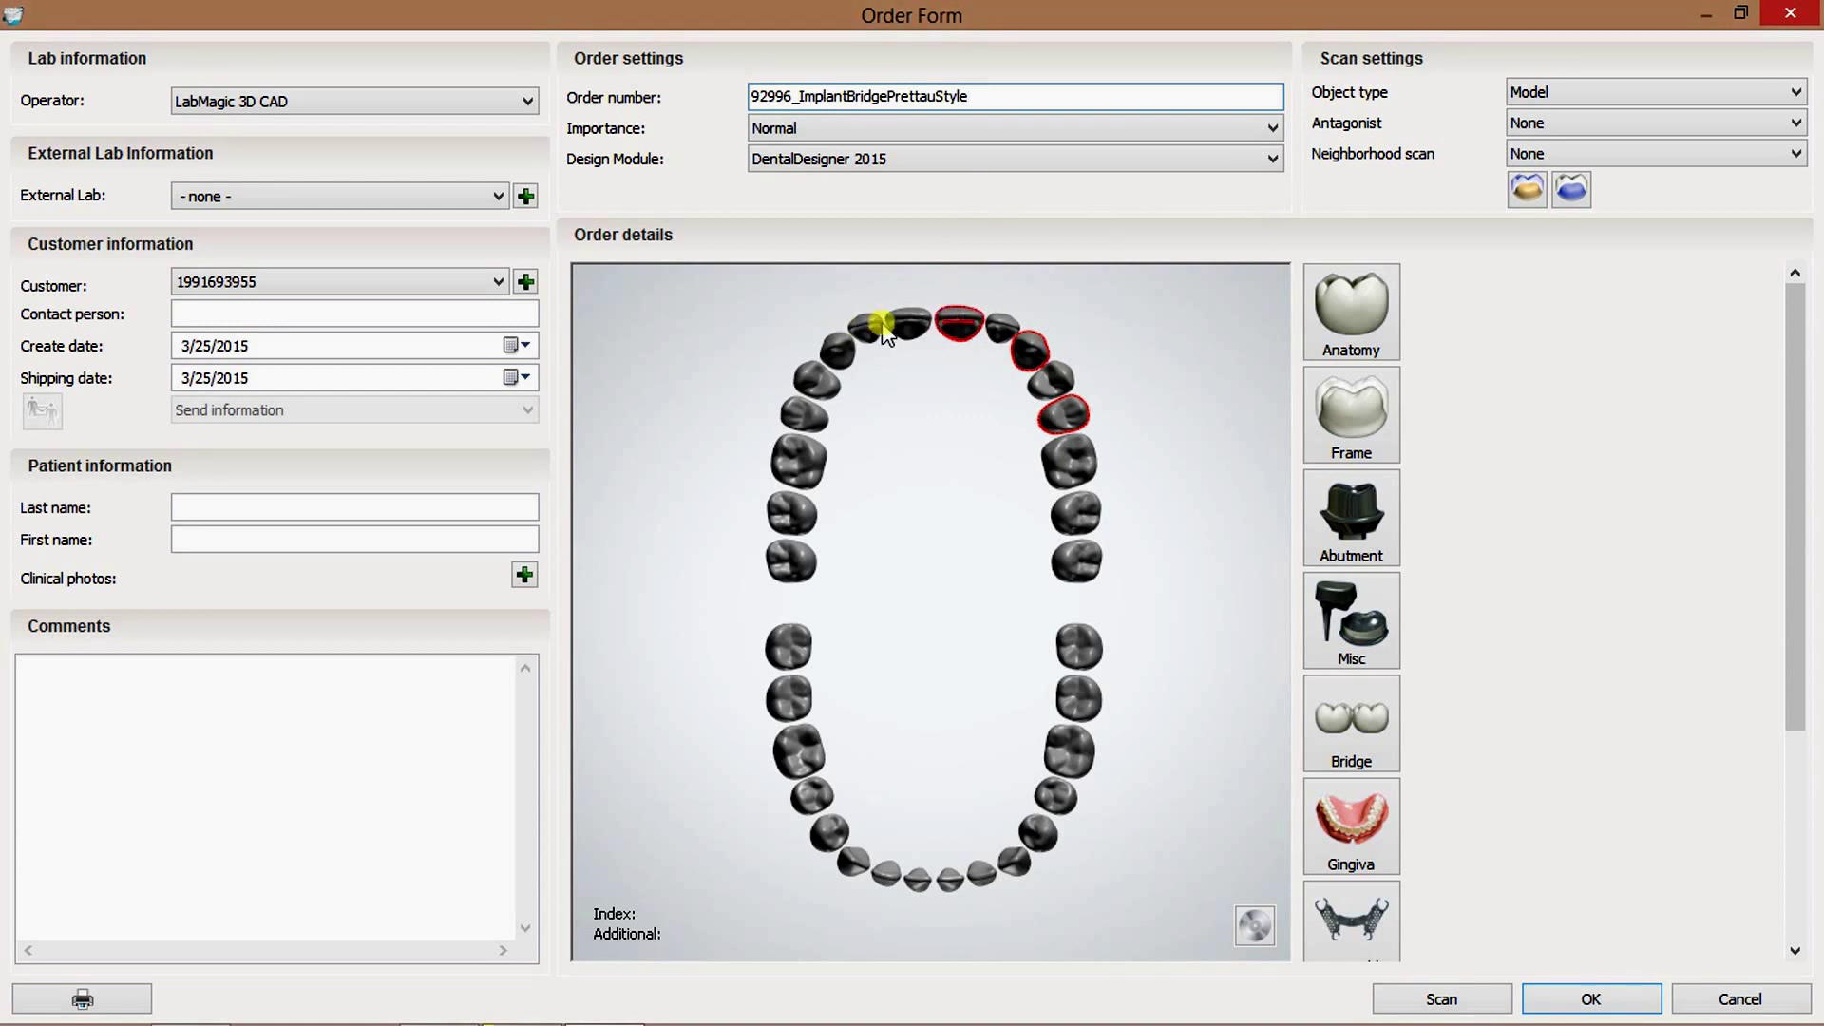
left_click(902, 328)
left_click(836, 349)
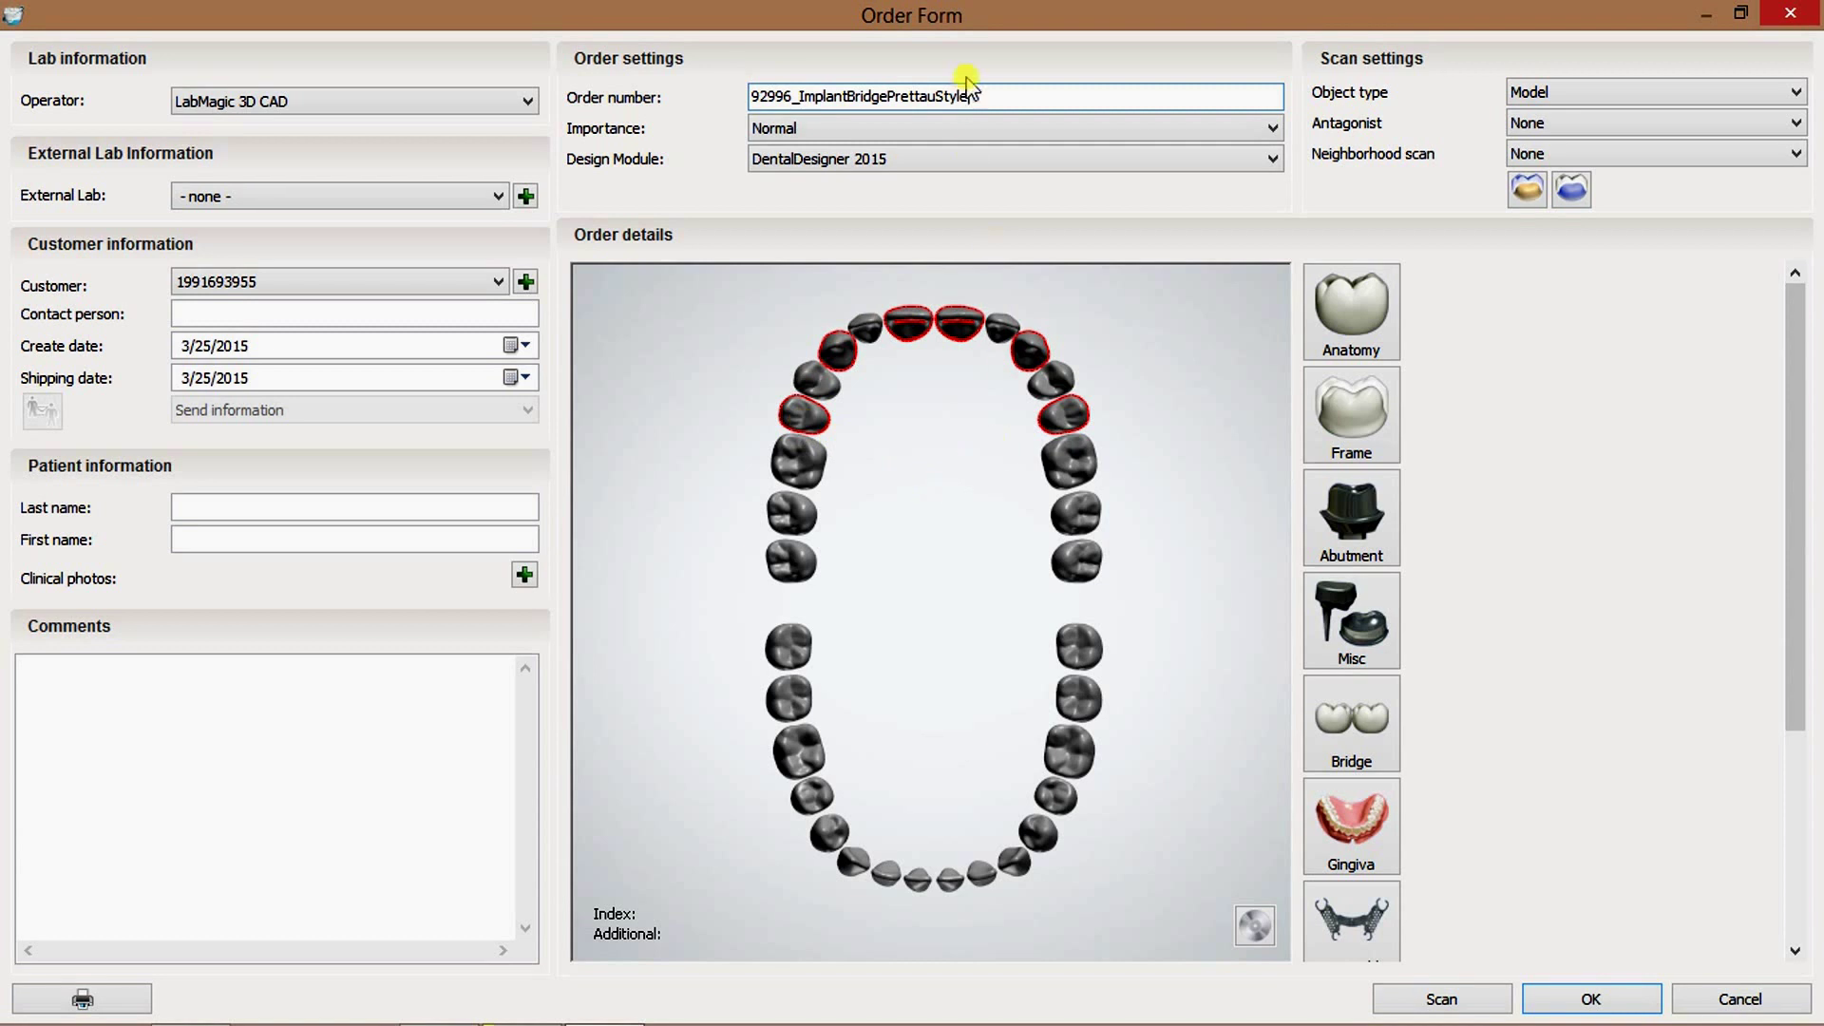
type("Order")
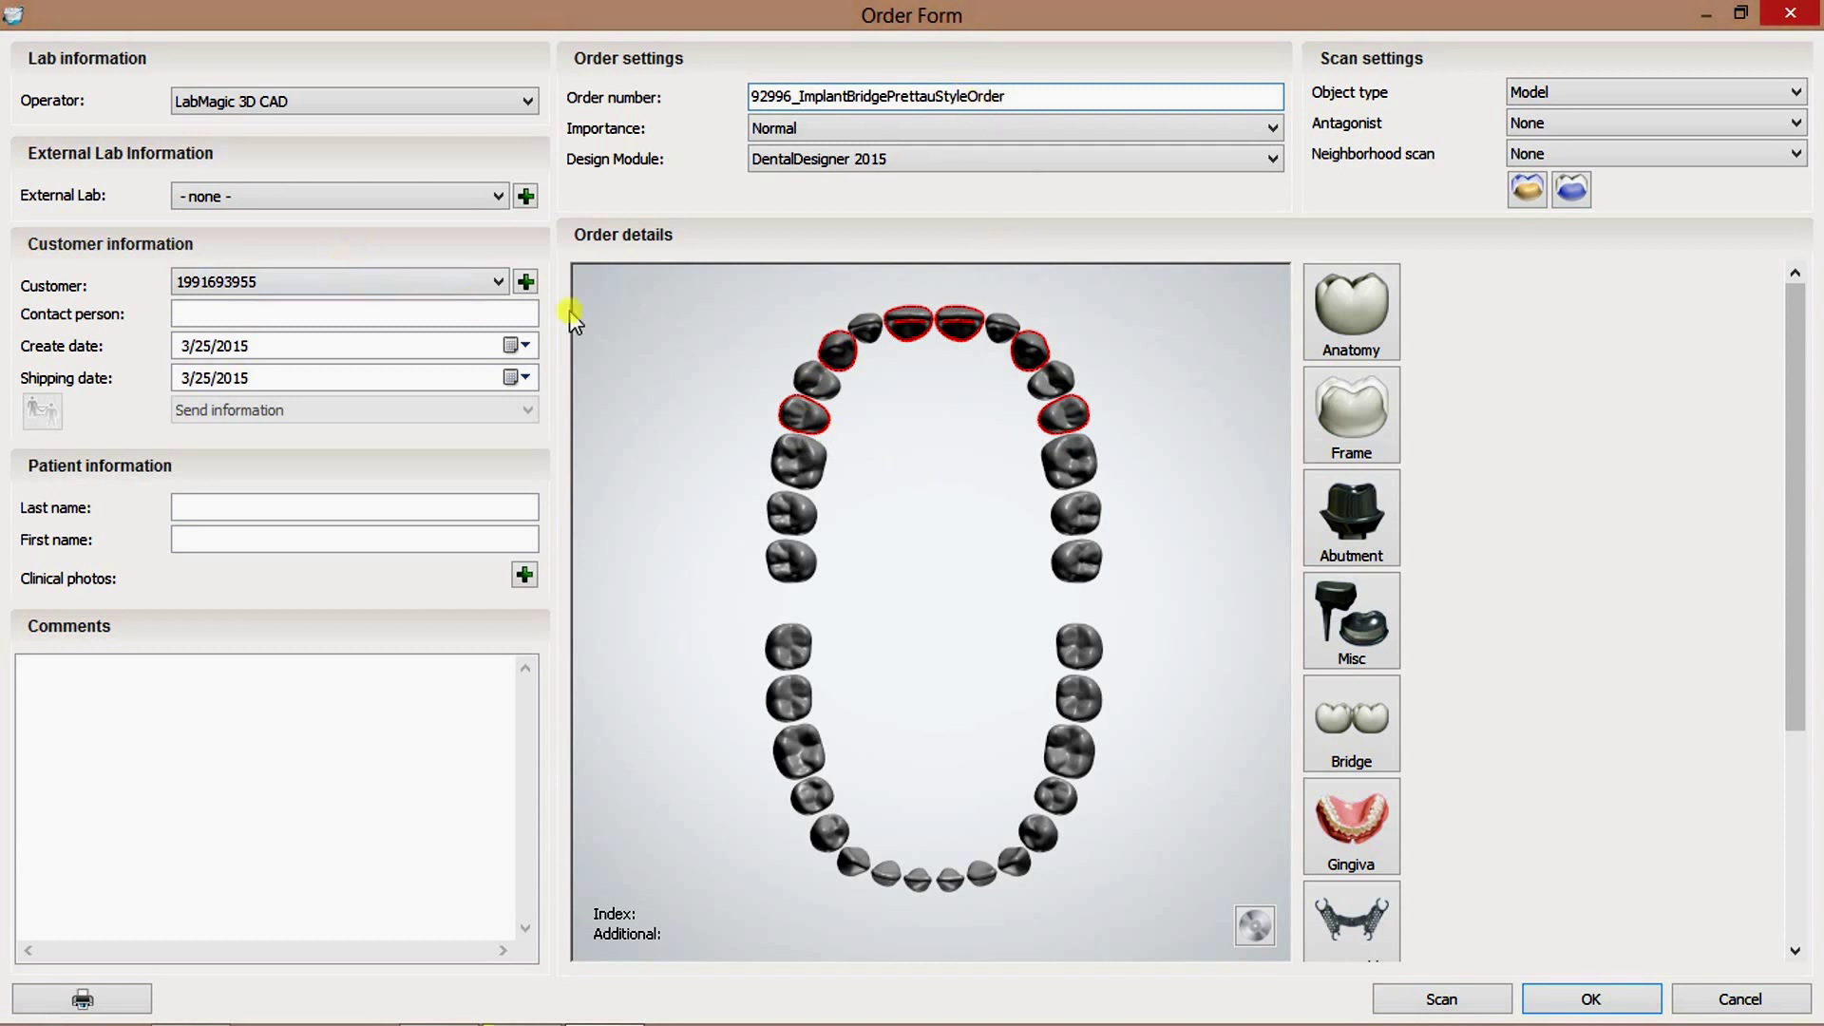
Make the marked teeth abutments from the Accurate IO Abutment kit, size 3.5/4.0 (IO 3A-B SA).
left_click(1327, 561)
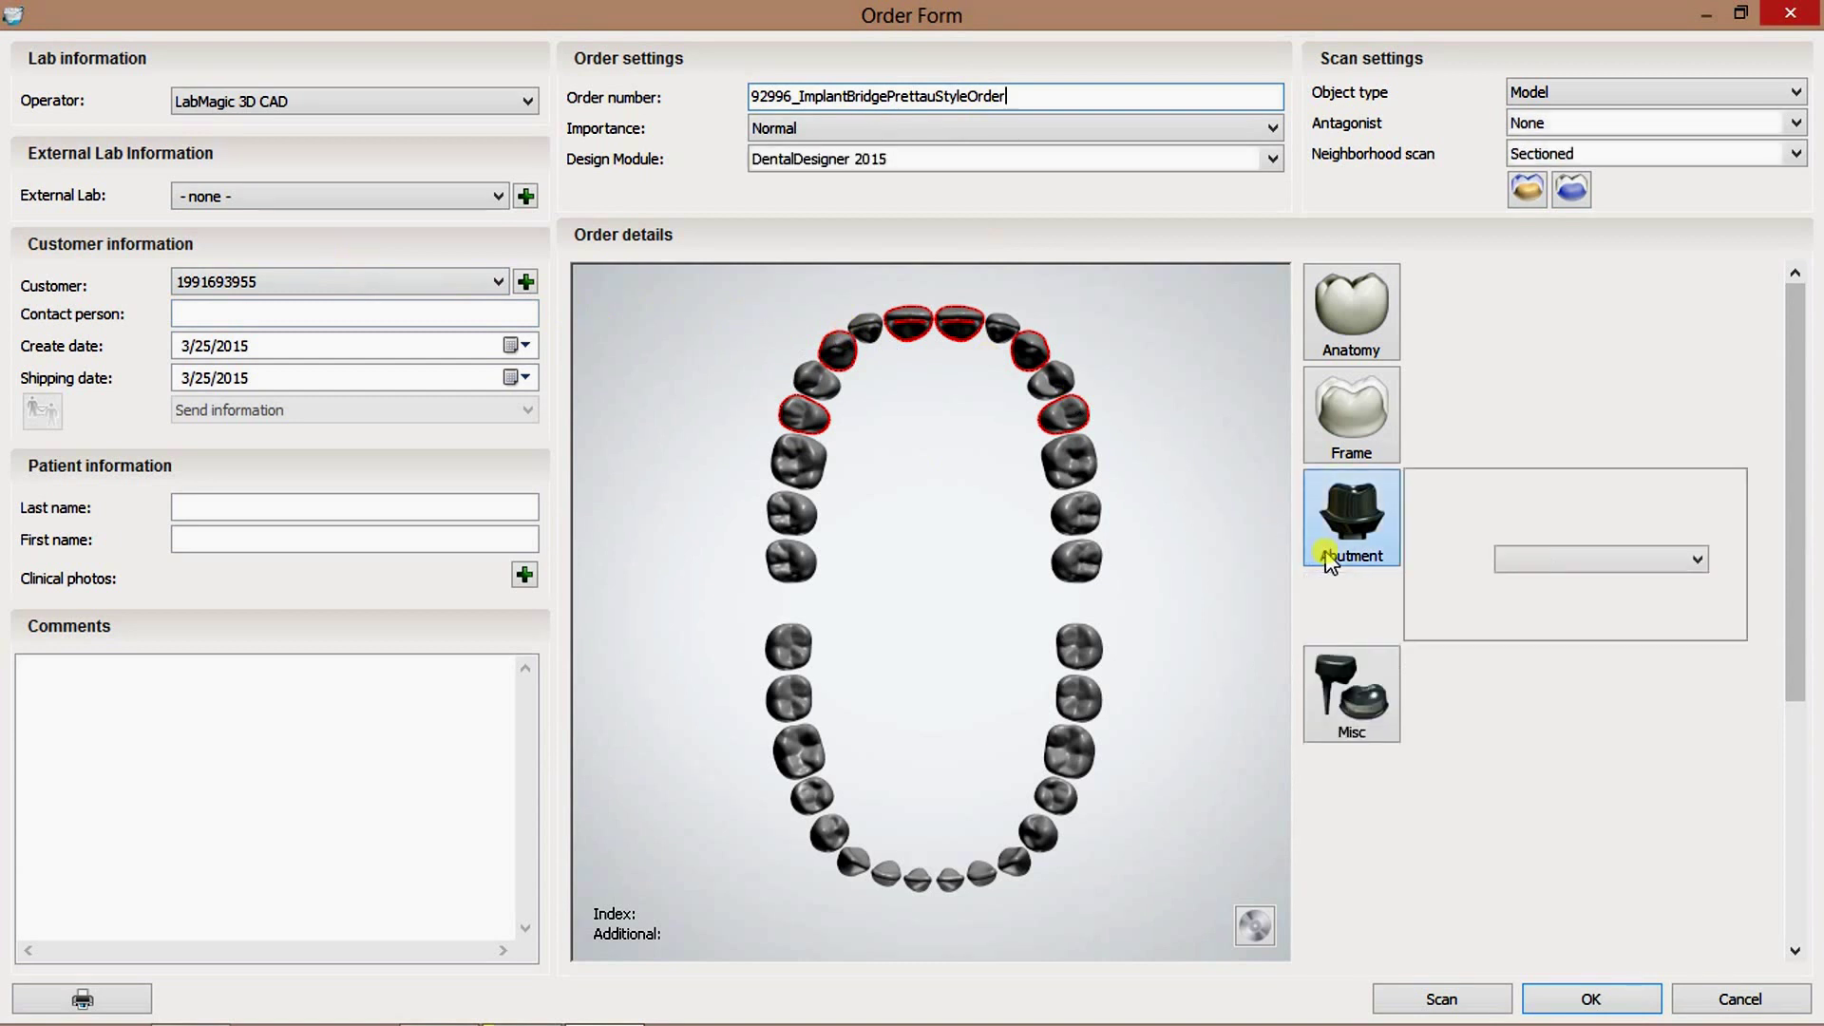
left_click(1612, 590)
left_click(1643, 563)
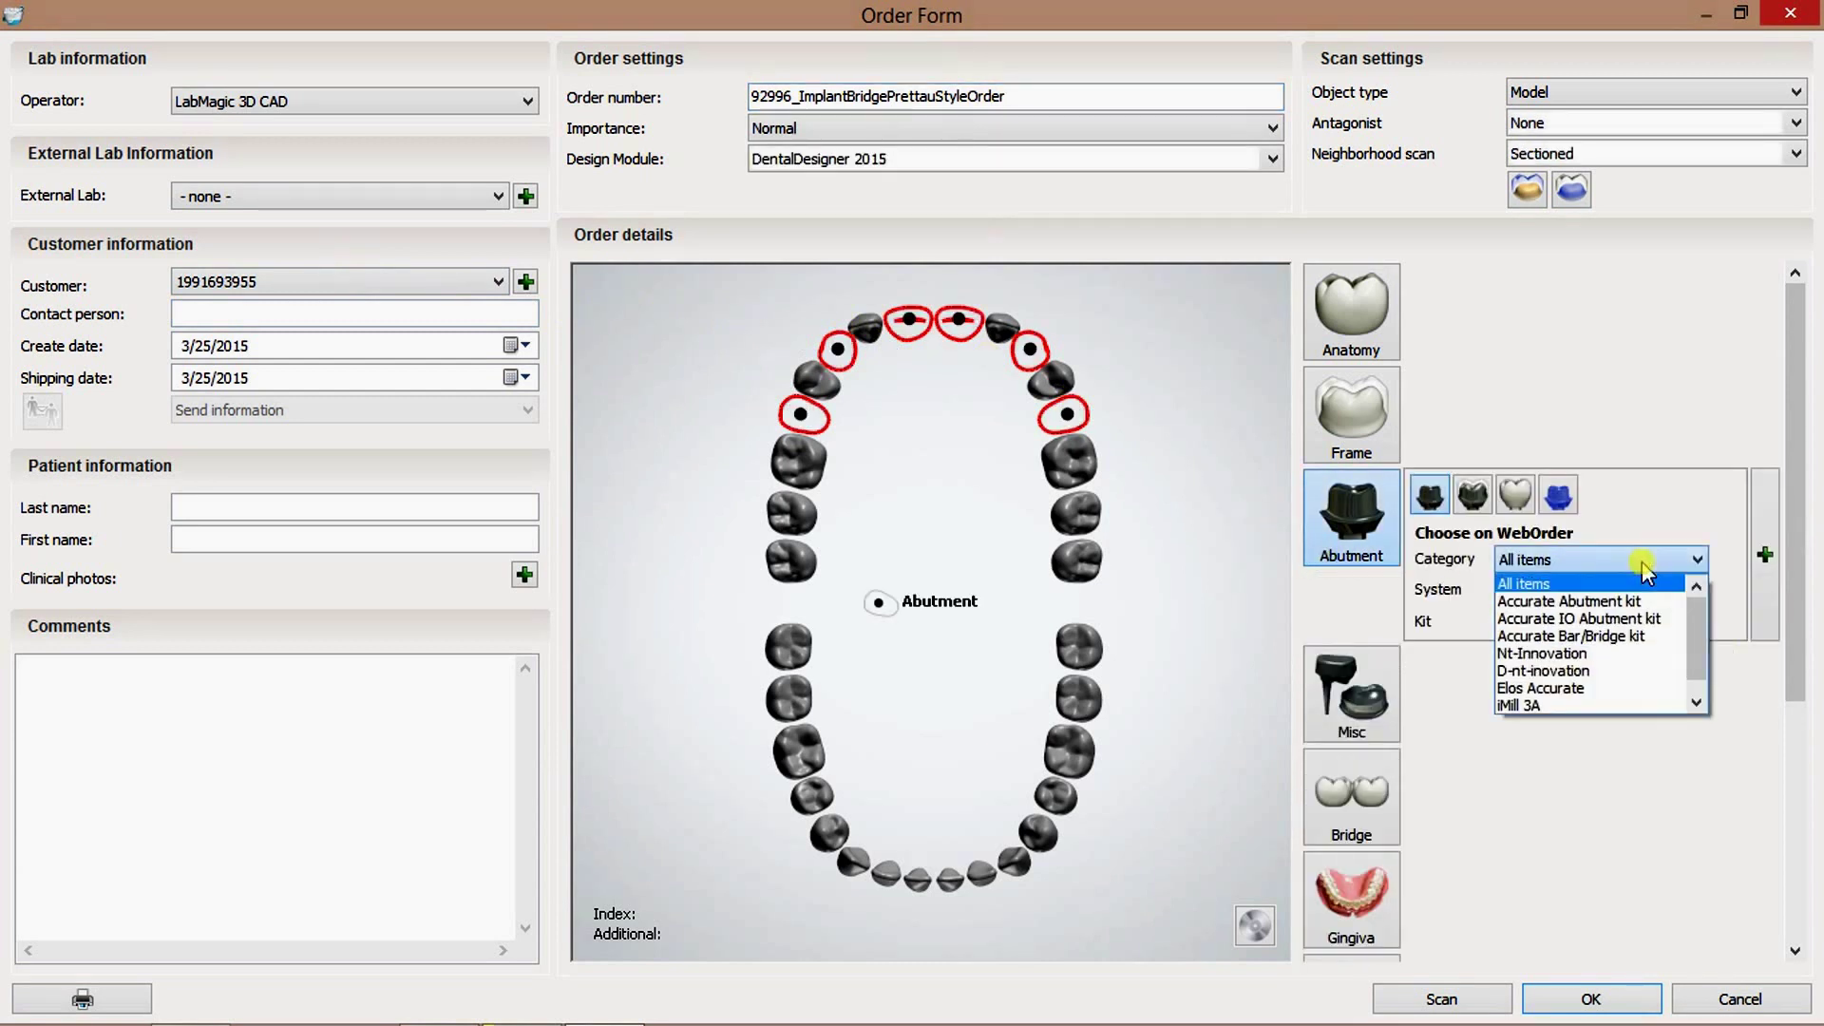
left_click(1634, 689)
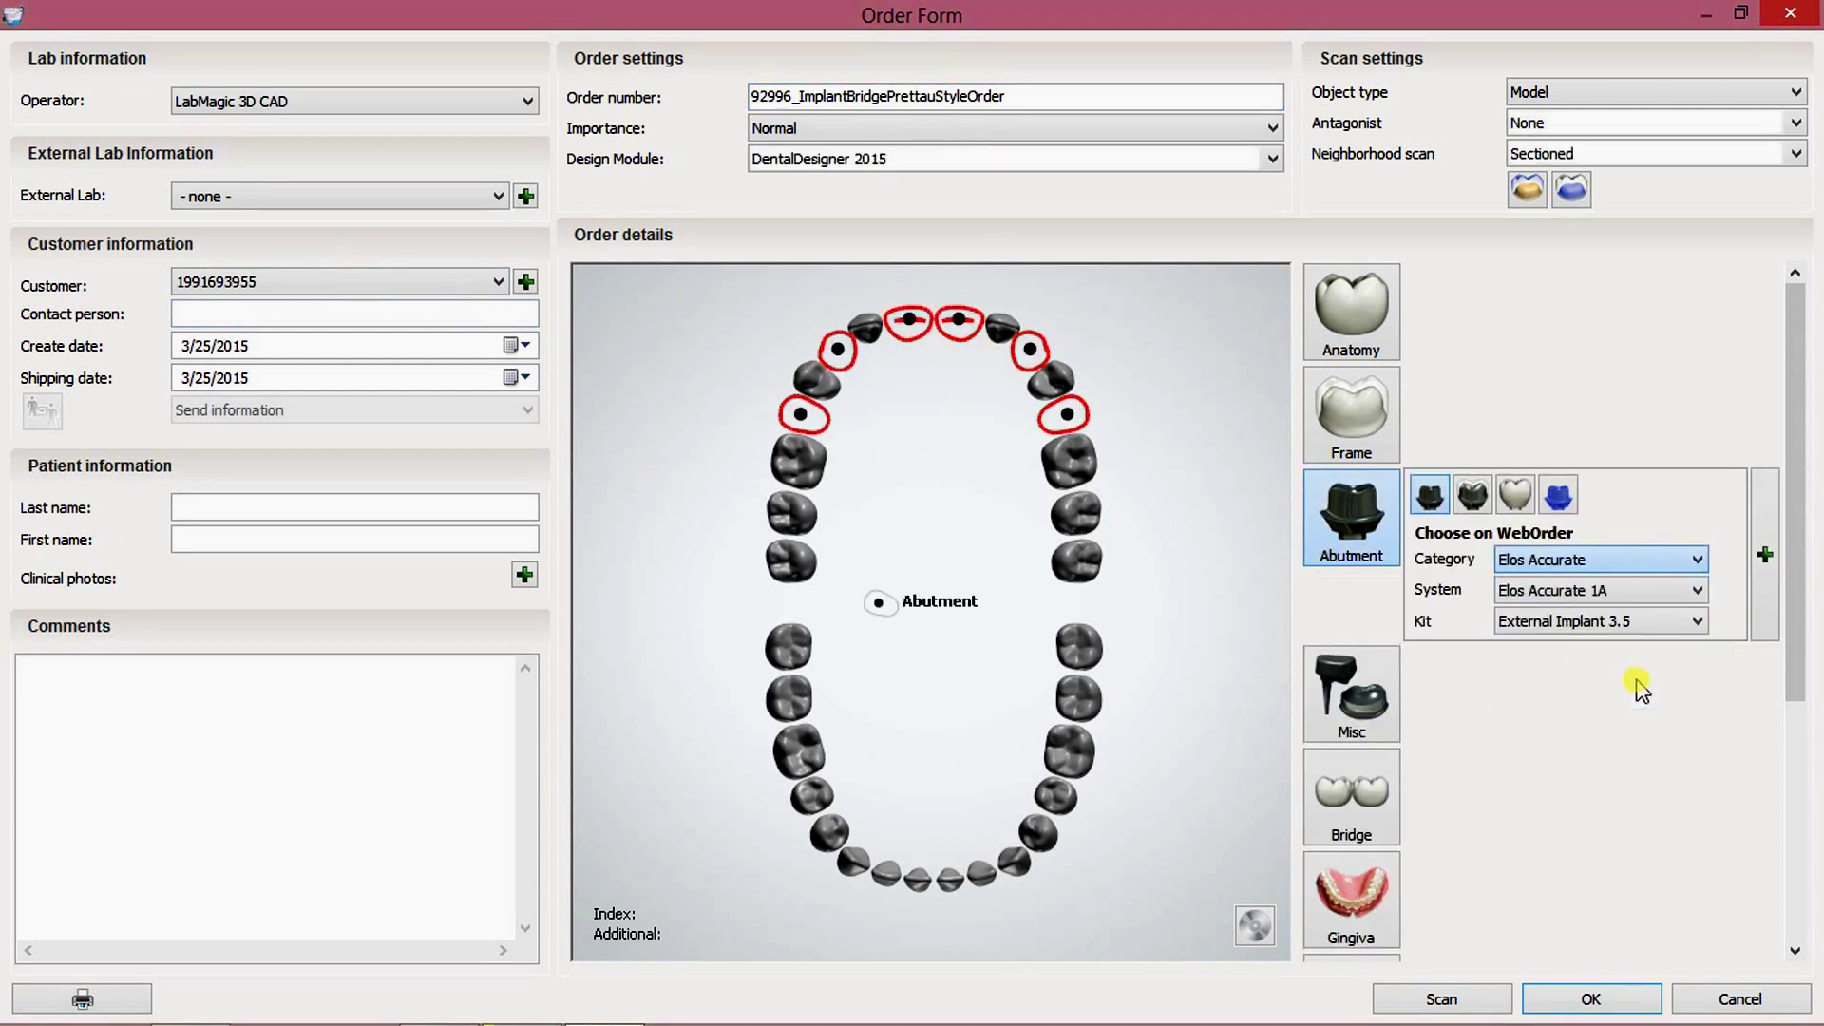
left_click(1684, 619)
left_click(1682, 560)
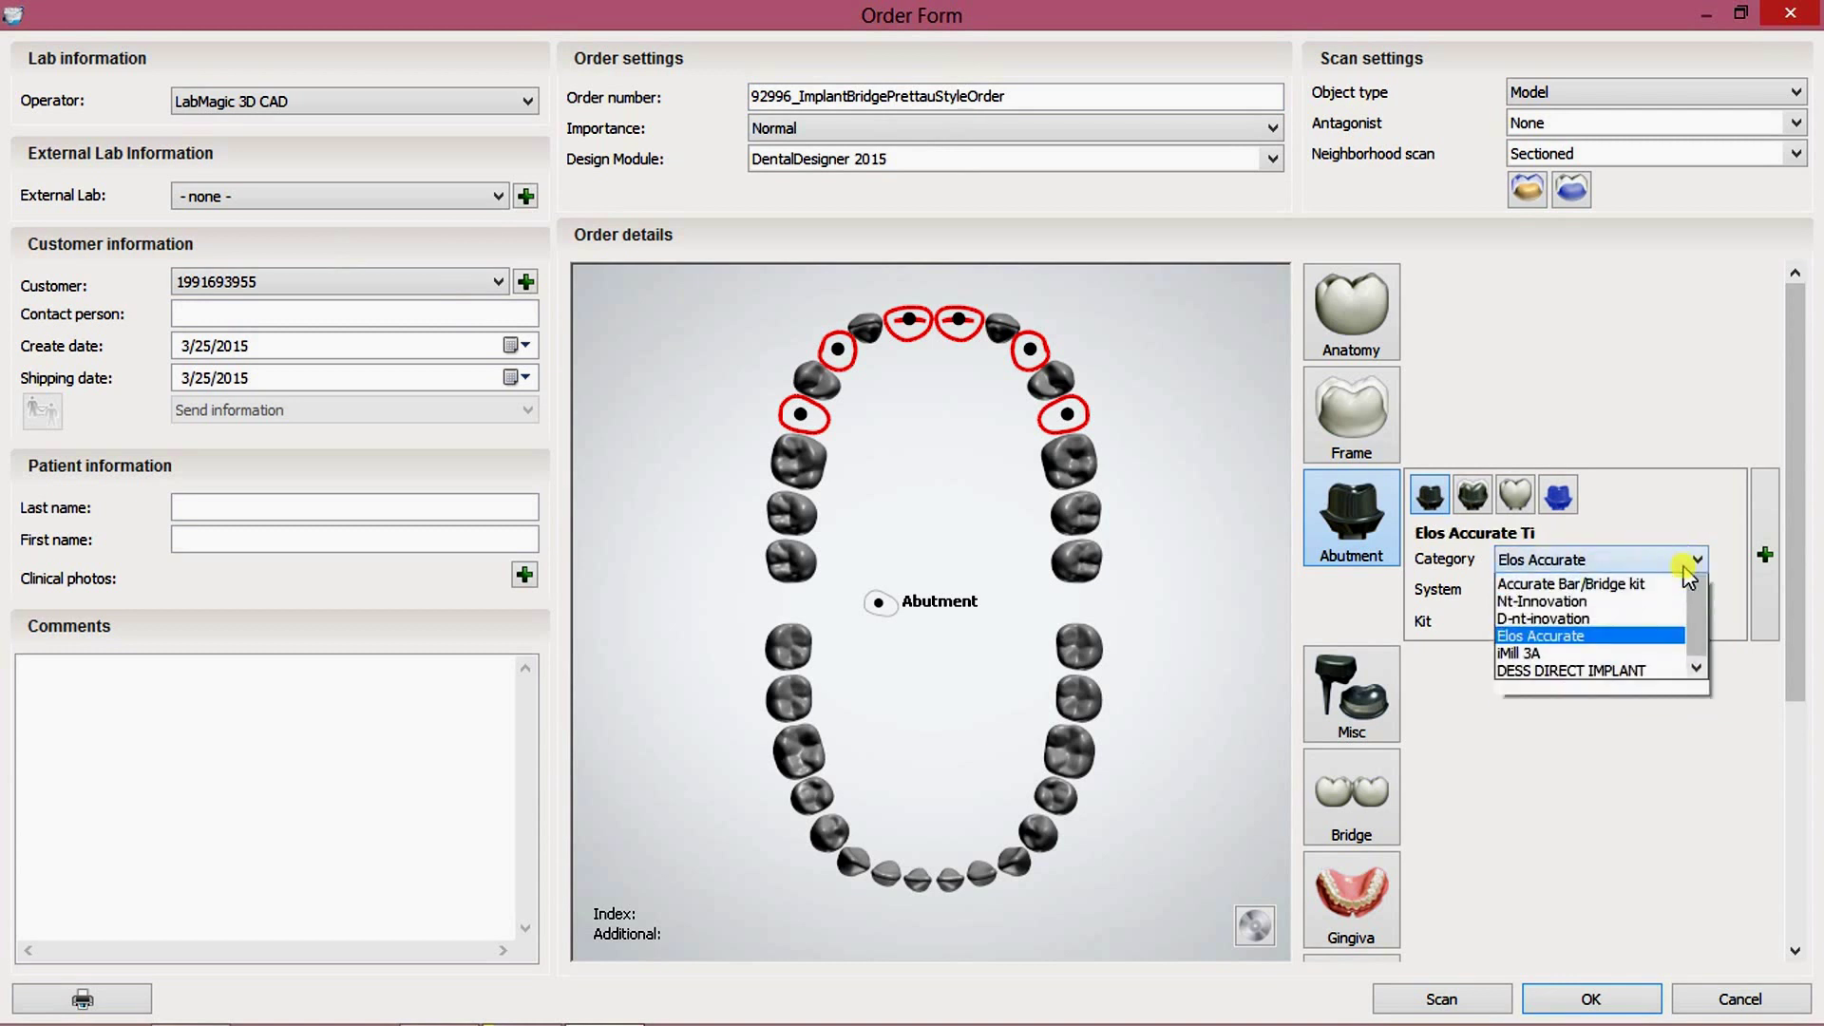
left_click(1675, 605)
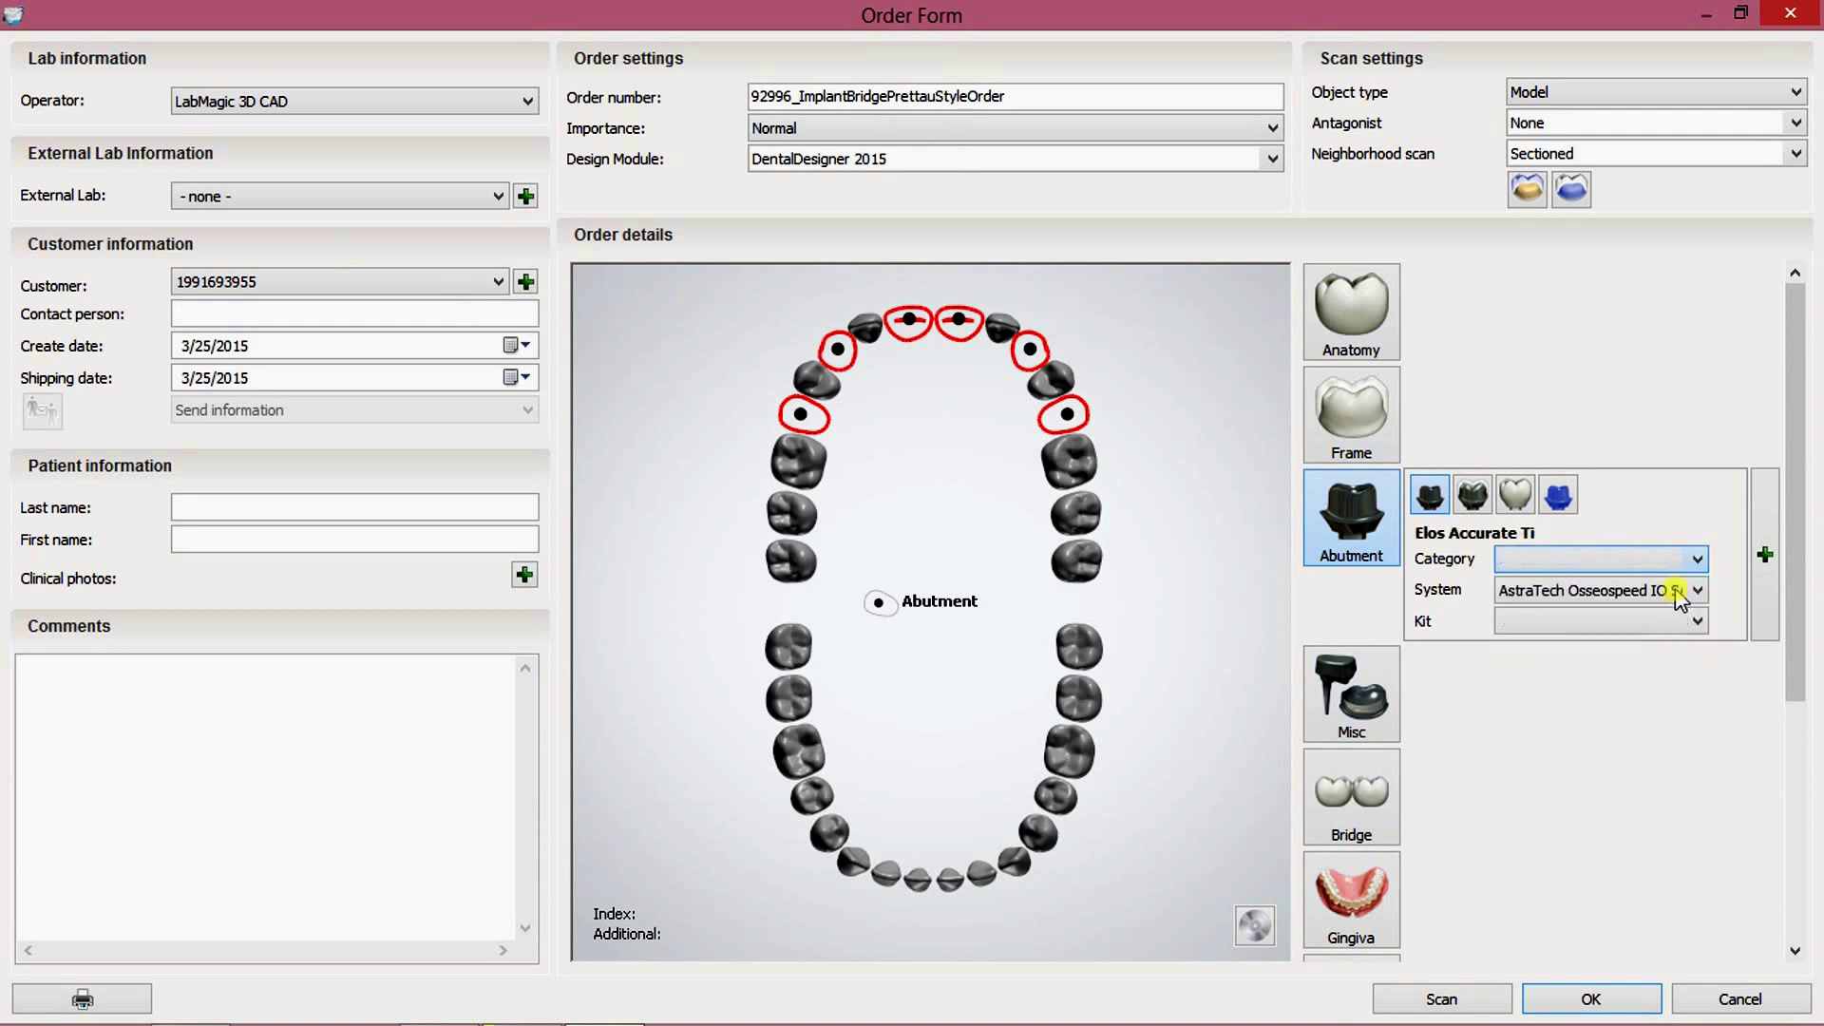
left_click(1665, 625)
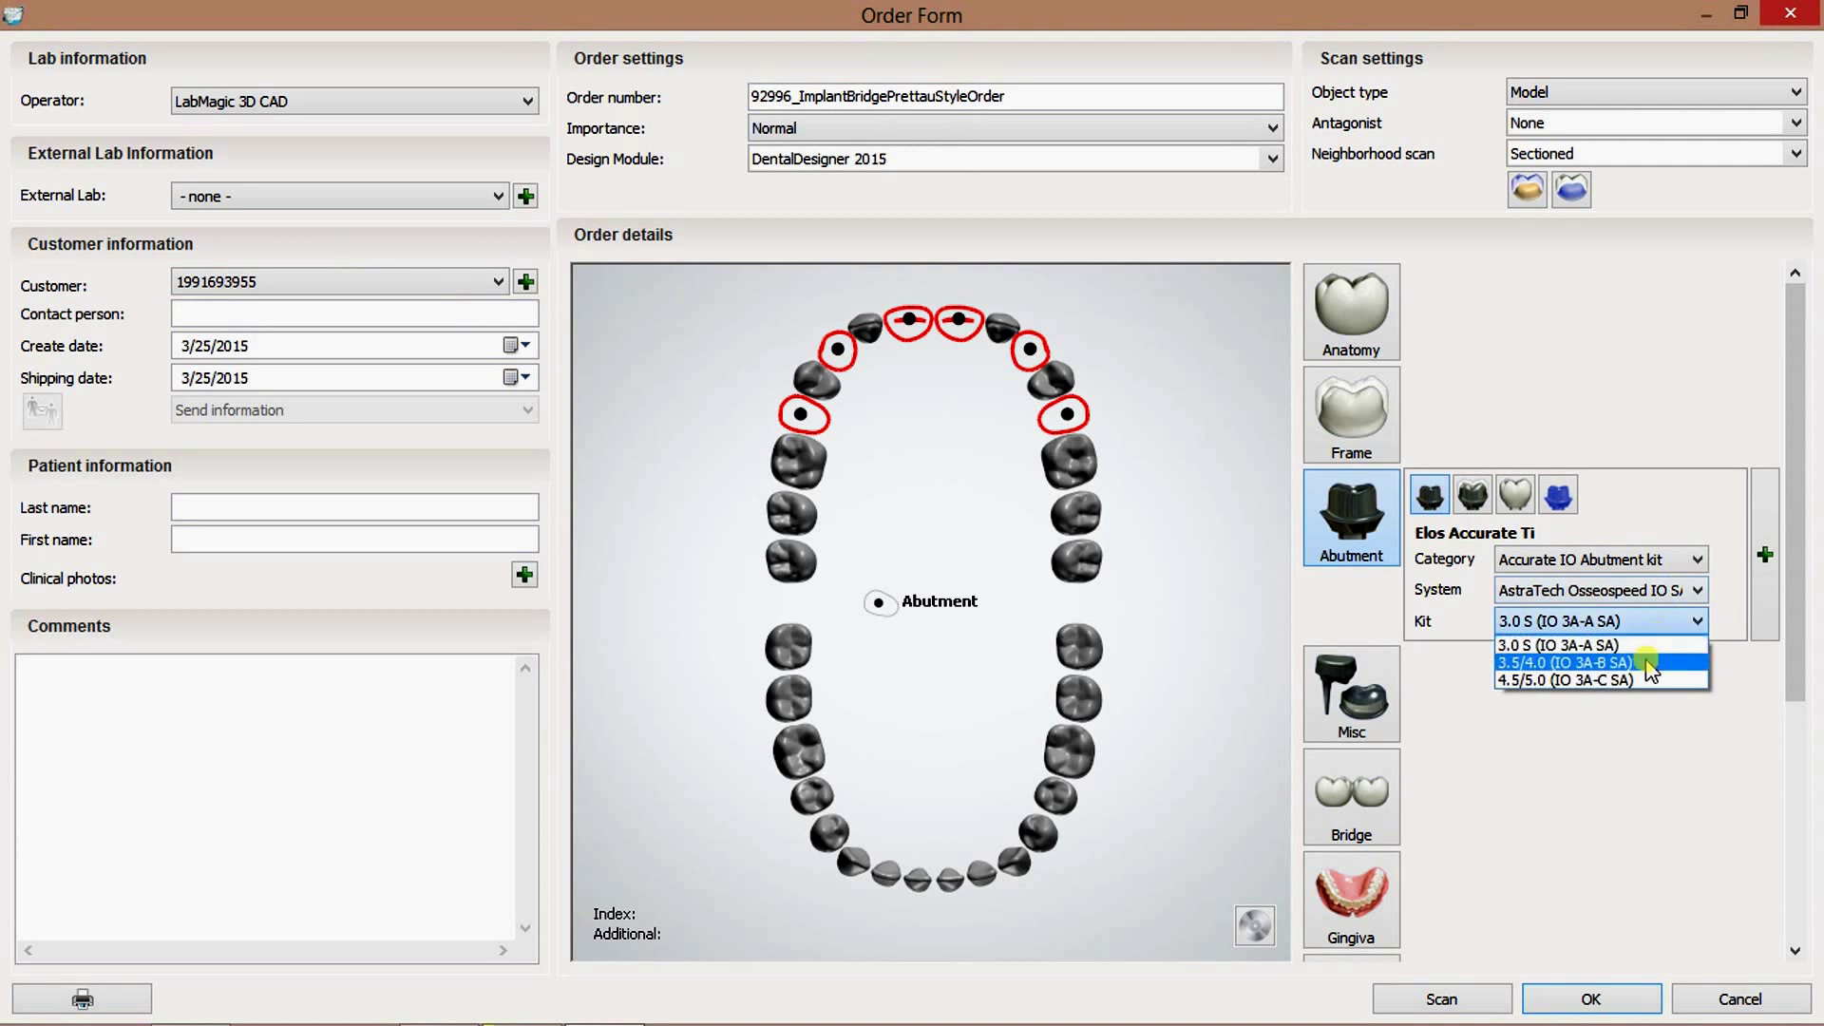
left_click(1648, 663)
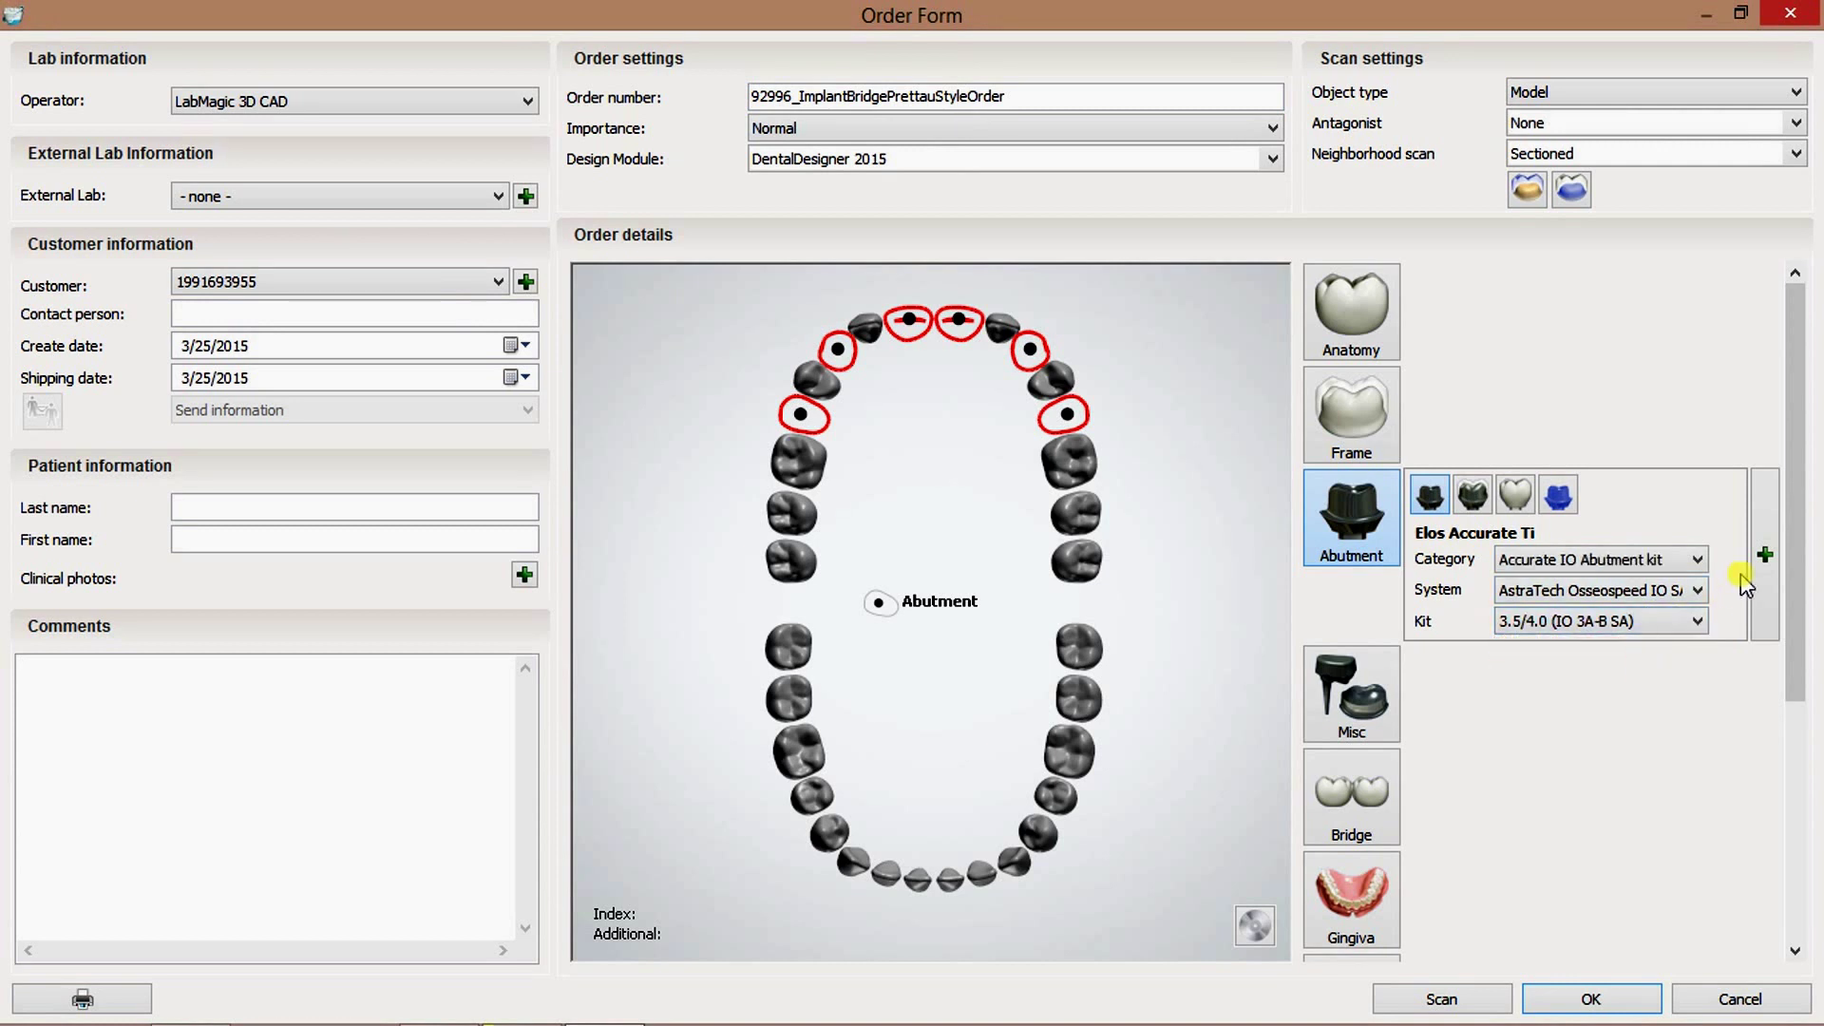
Put the abutments in a new group and keep Elos Accurate Ti as material.
left_click(1767, 554)
left_click(1694, 589)
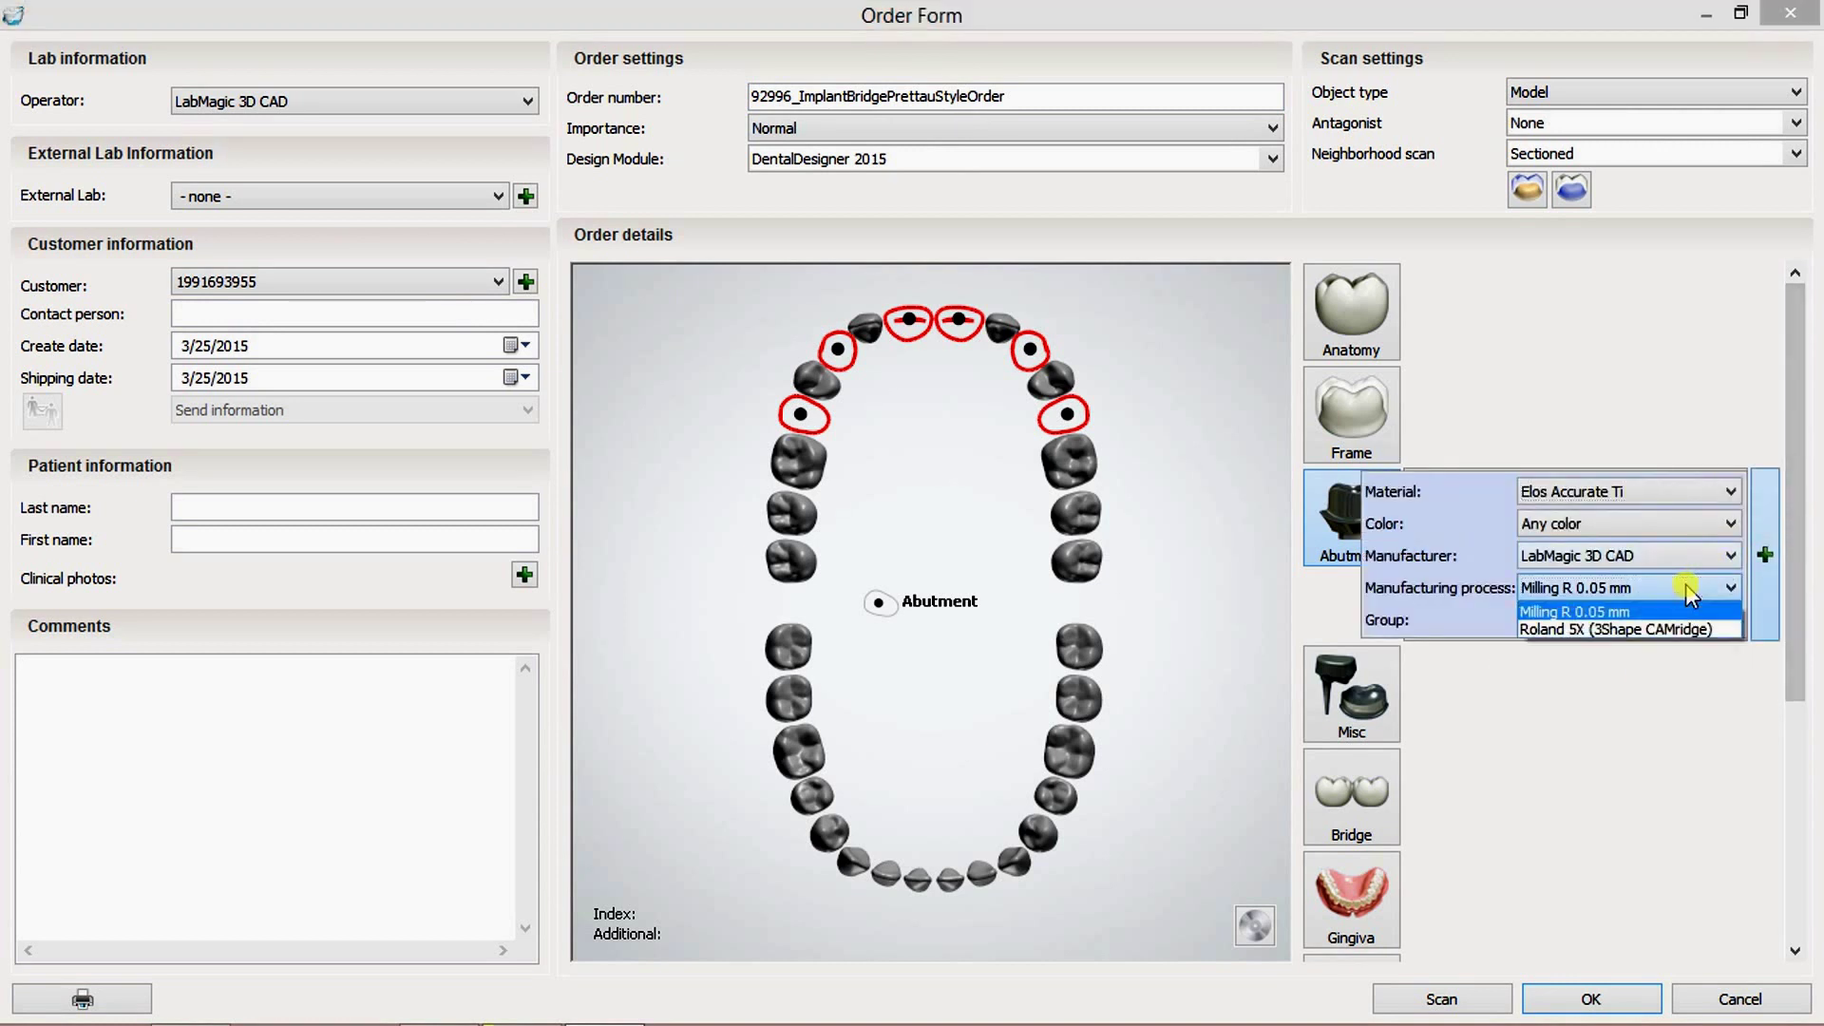
left_click(1682, 619)
left_click(1674, 662)
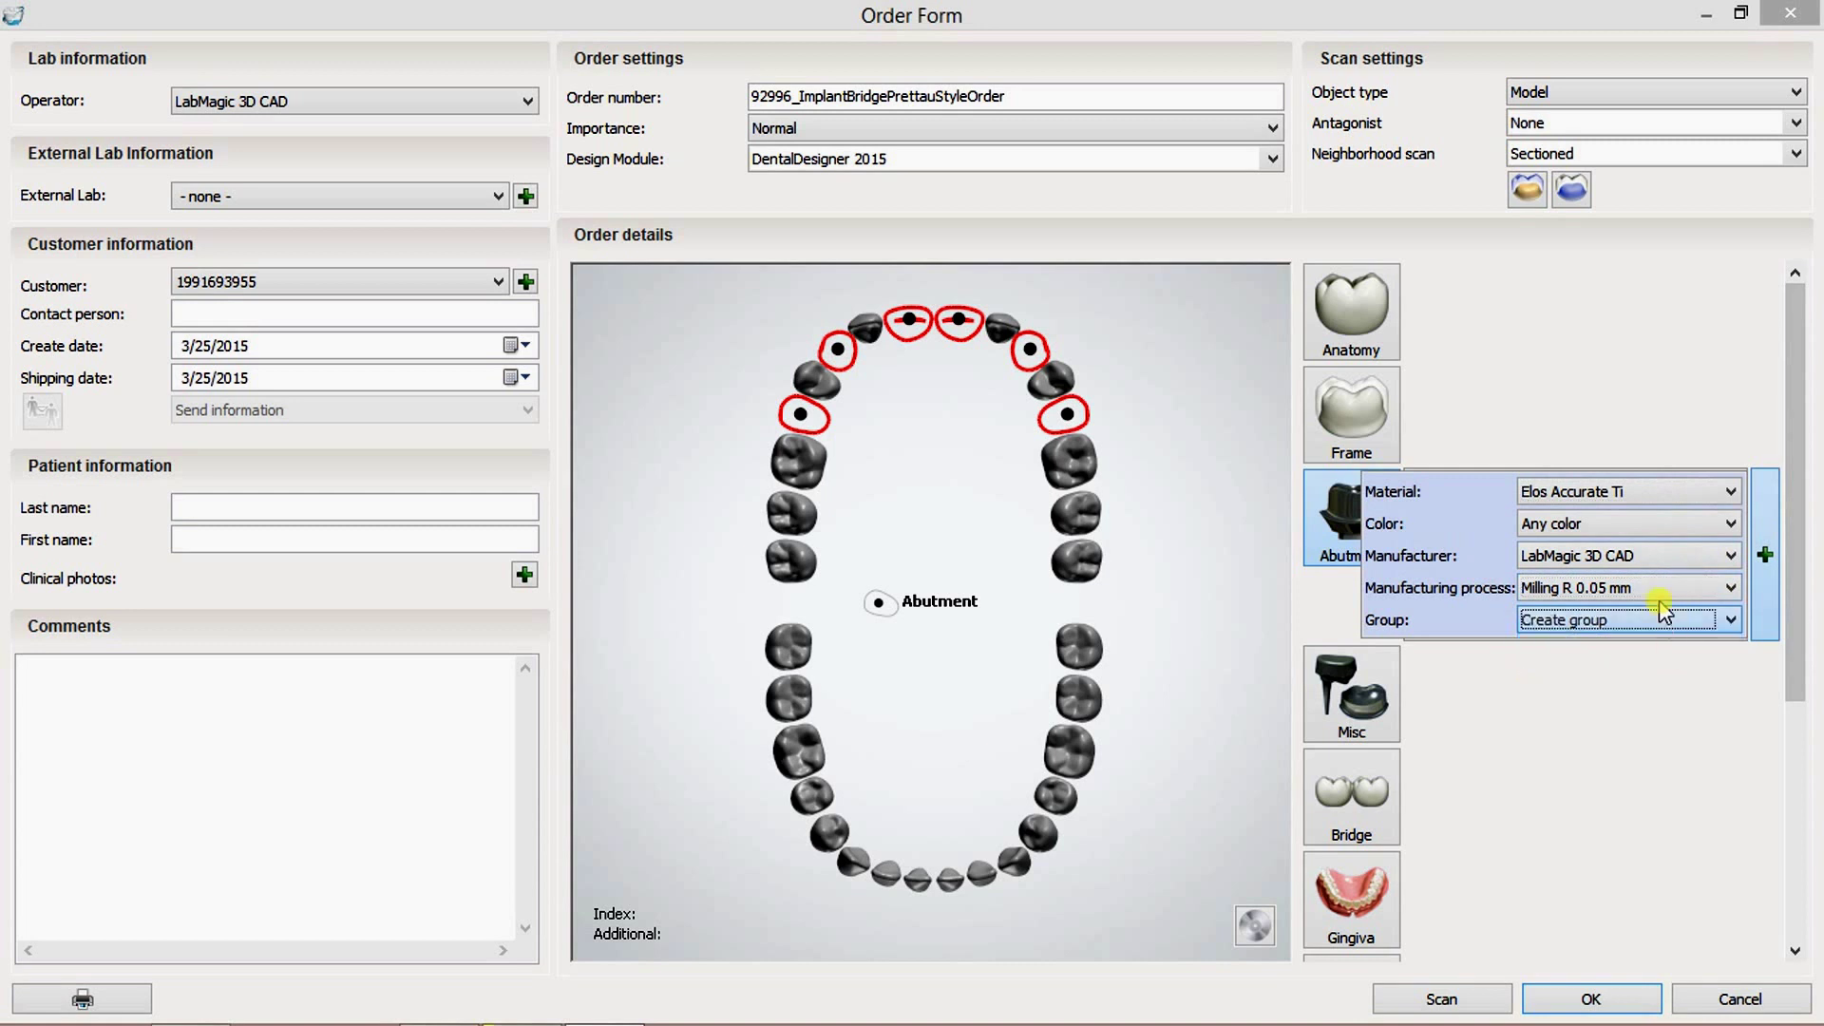
left_click(1662, 591)
left_click(1659, 591)
left_click(1659, 491)
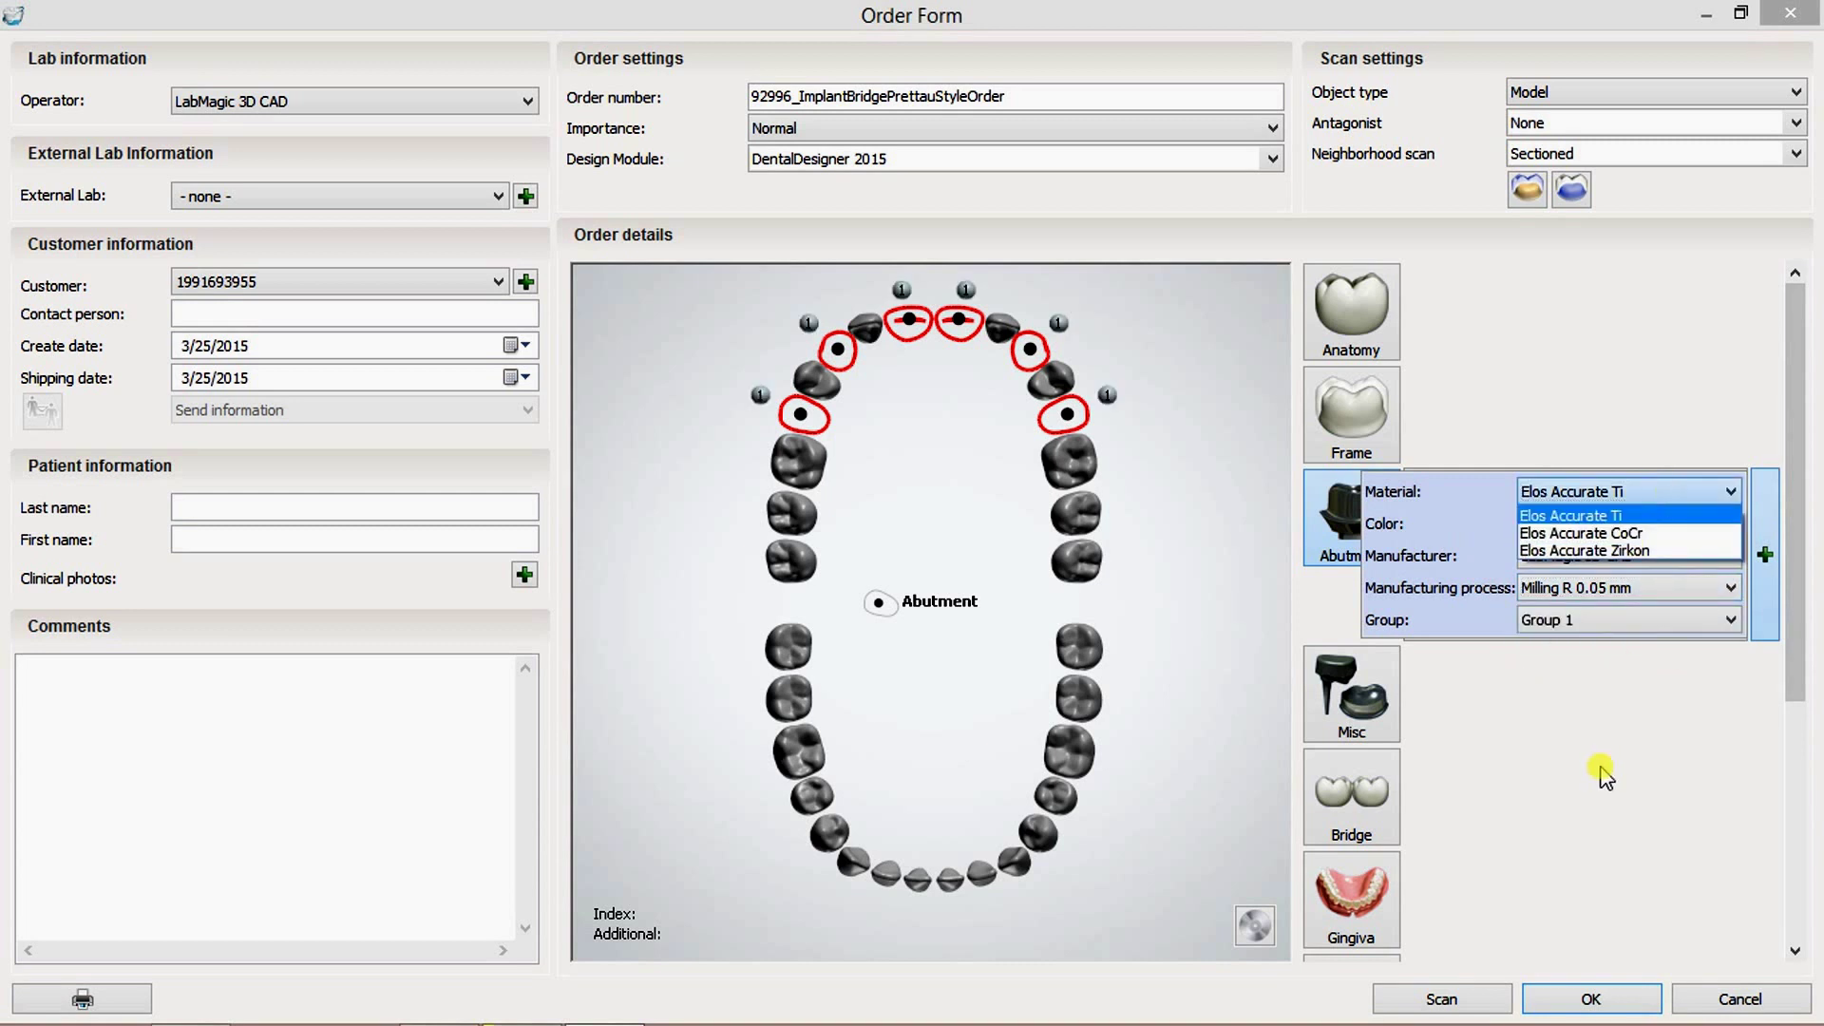
left_click(1566, 518)
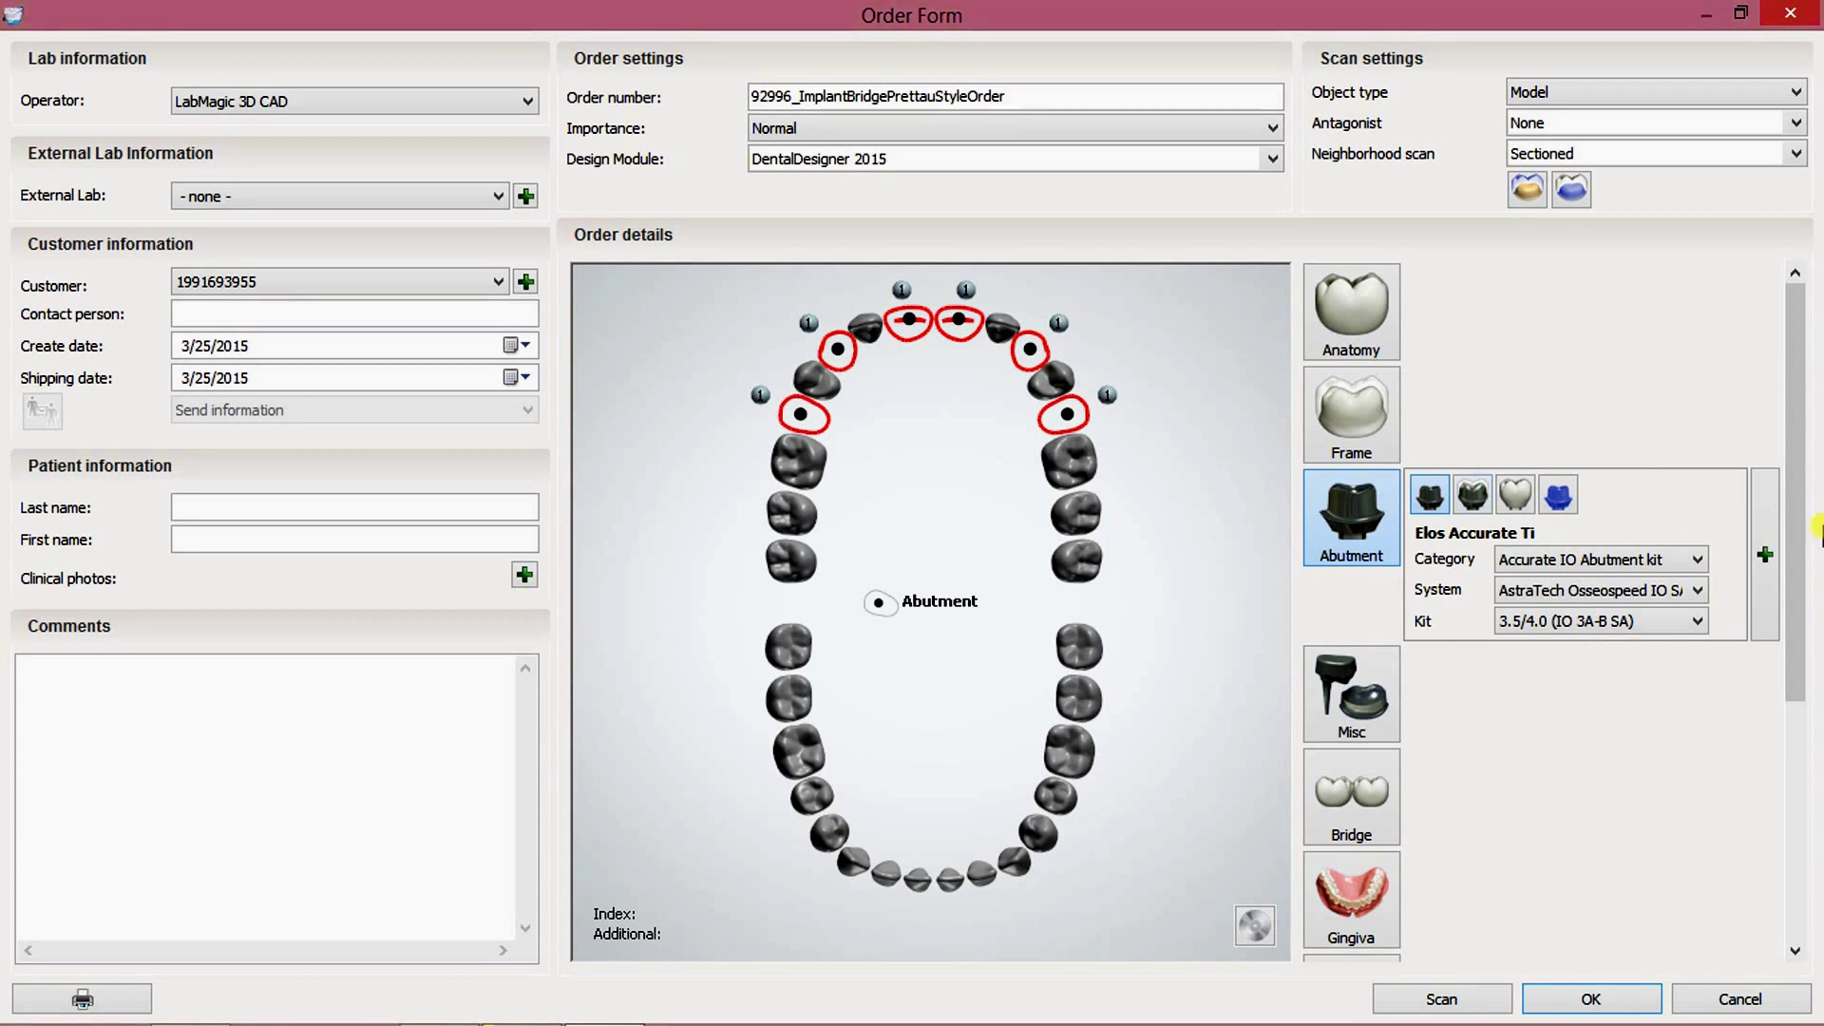
Change the abutment material to Elos Accurate Zirkon and pick shade 2M2.
left_click(1729, 492)
left_click(1701, 556)
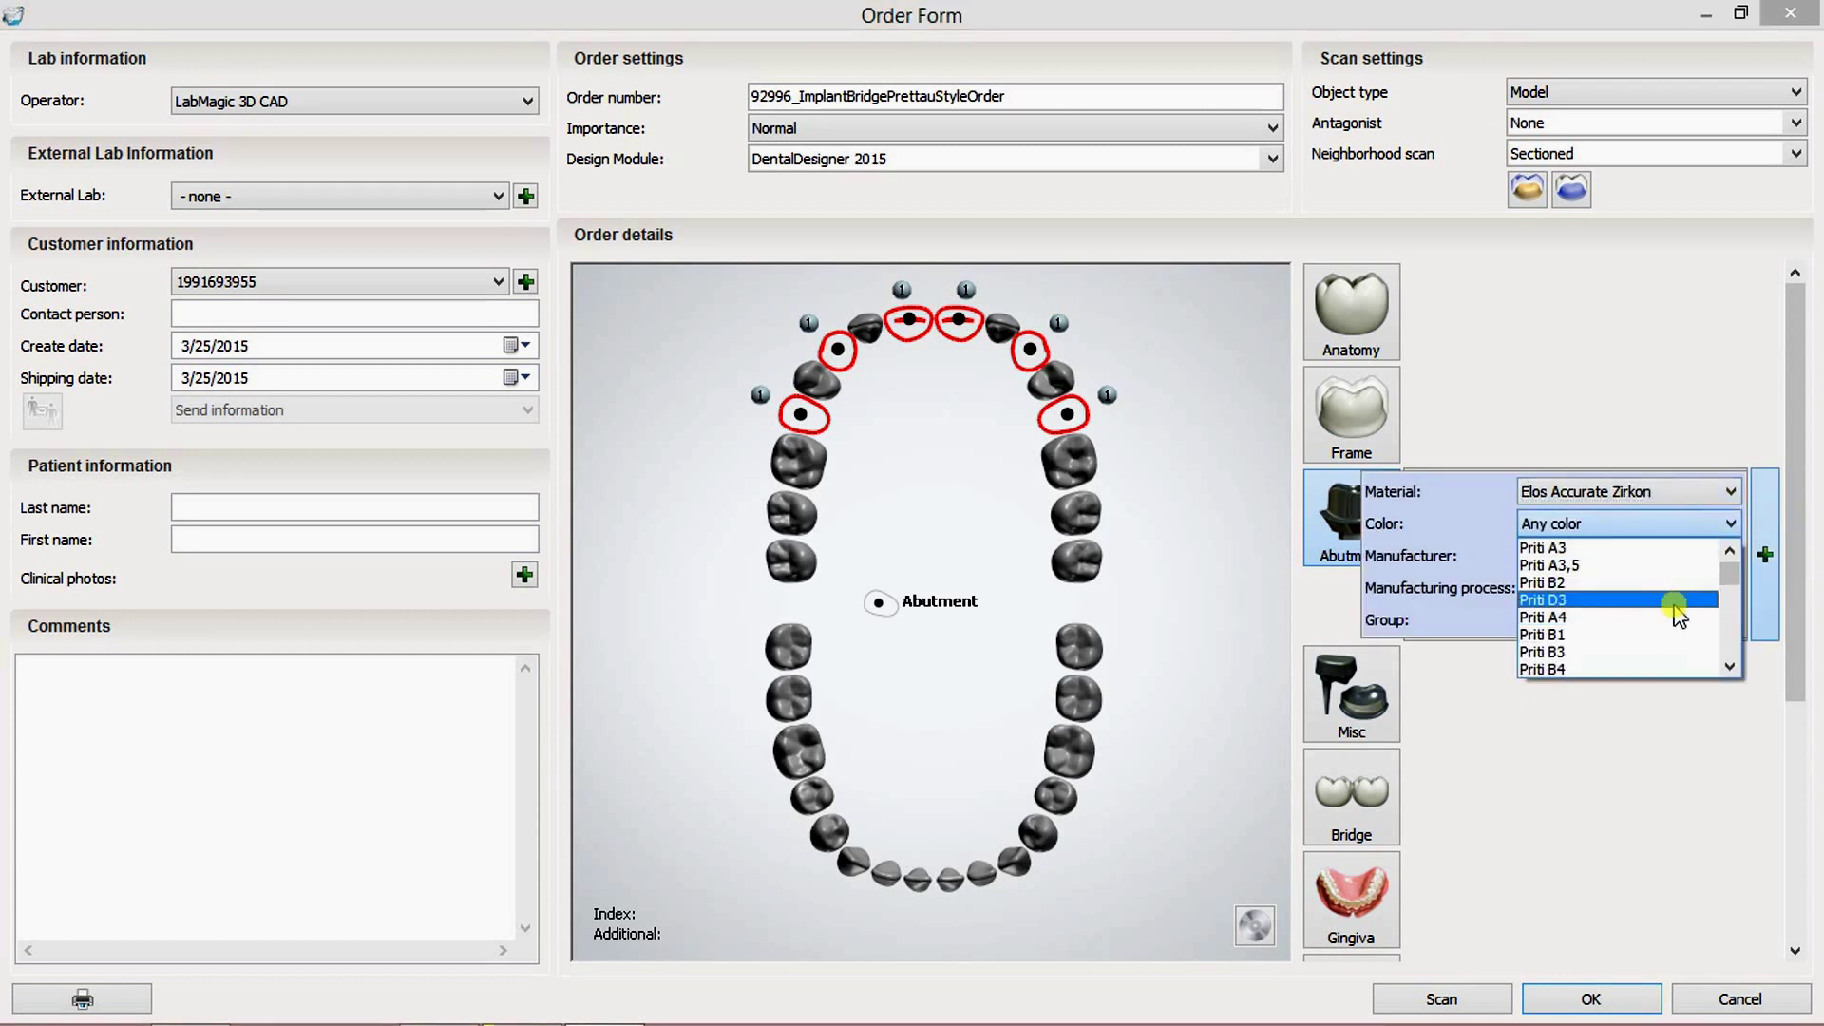
scroll(1669, 616, "down", 2)
scroll(1662, 599, "up", 1)
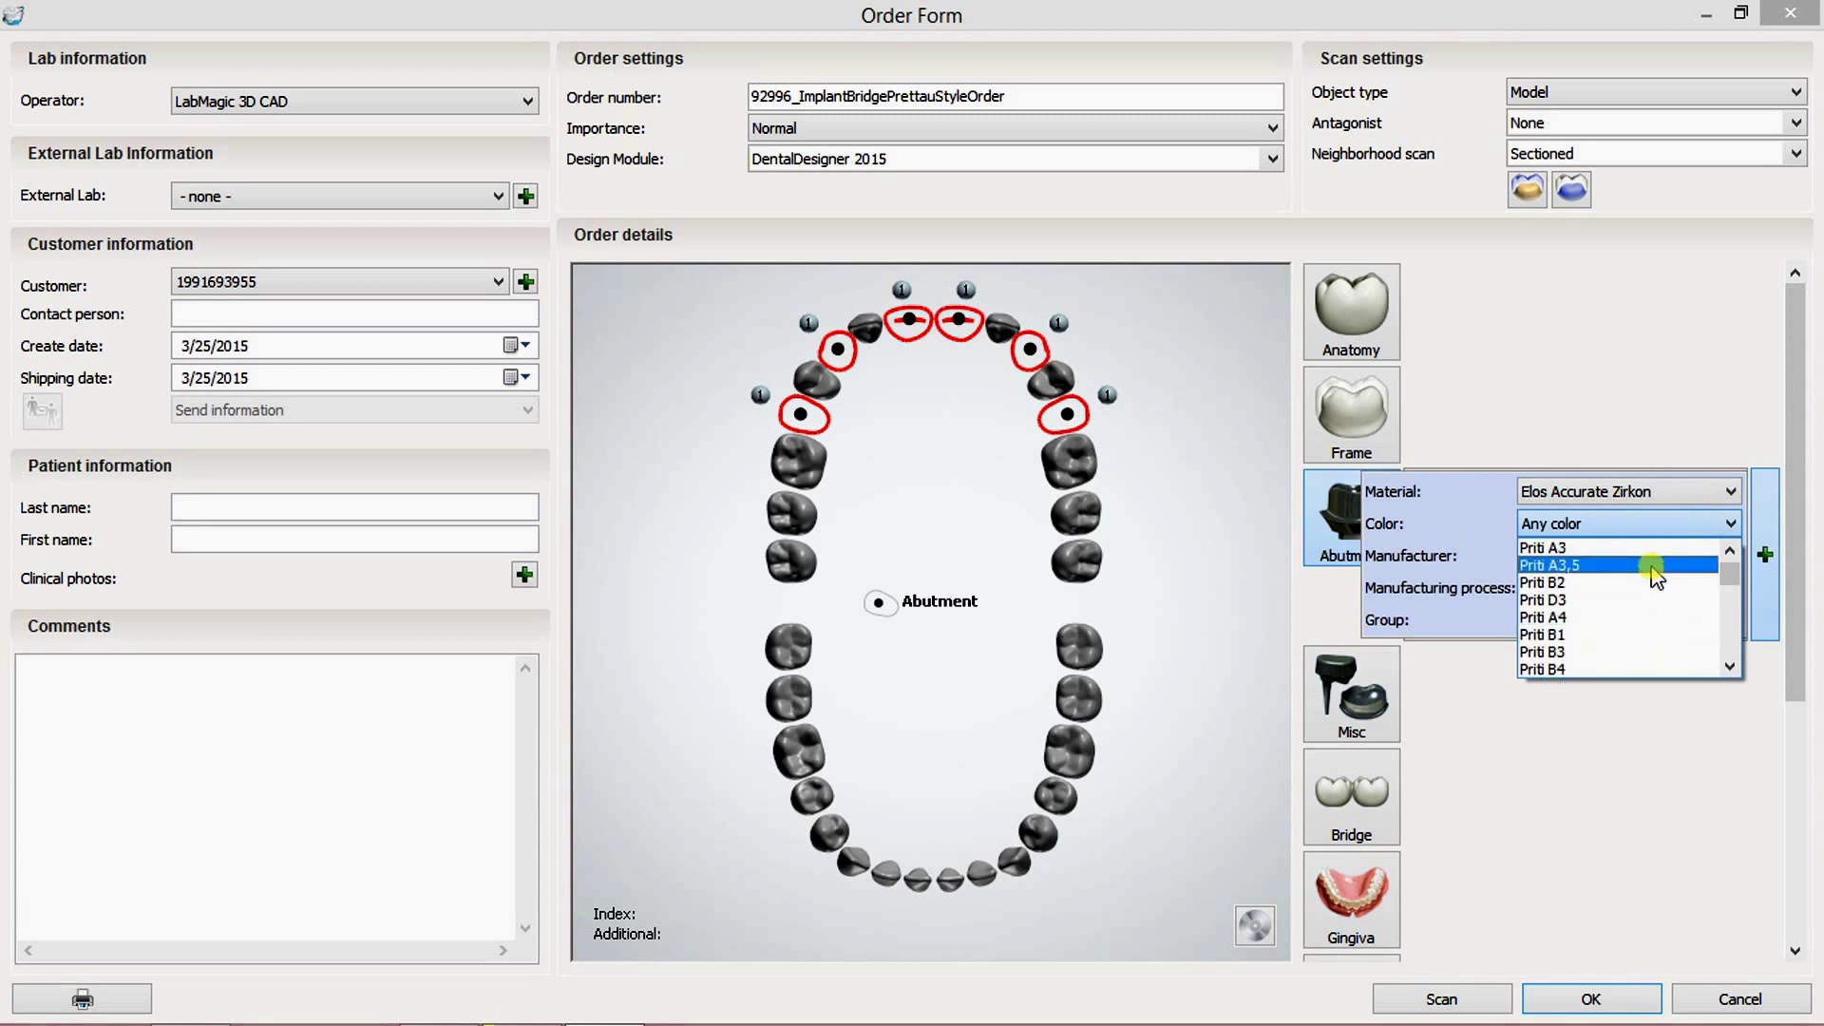
scroll(1653, 581, "up", 3)
scroll(1655, 585, "down", 3)
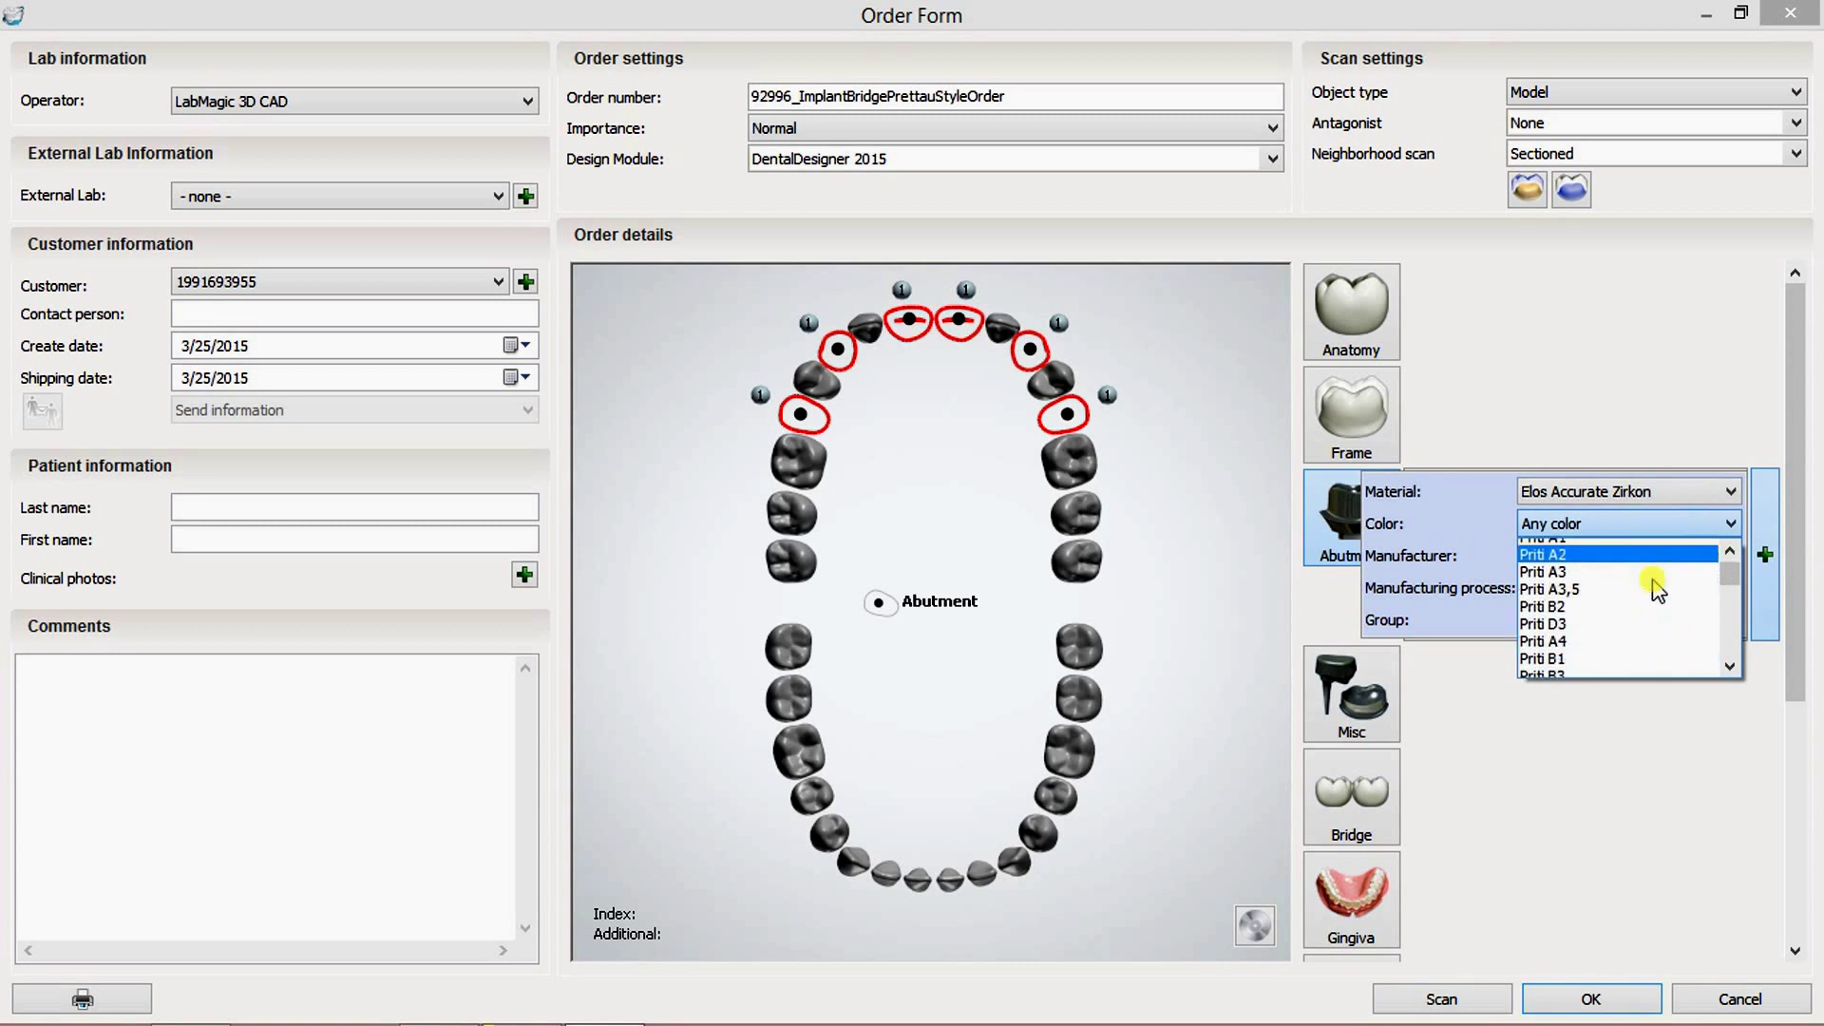
scroll(1657, 589, "down", 3)
scroll(1585, 594, "down", 1)
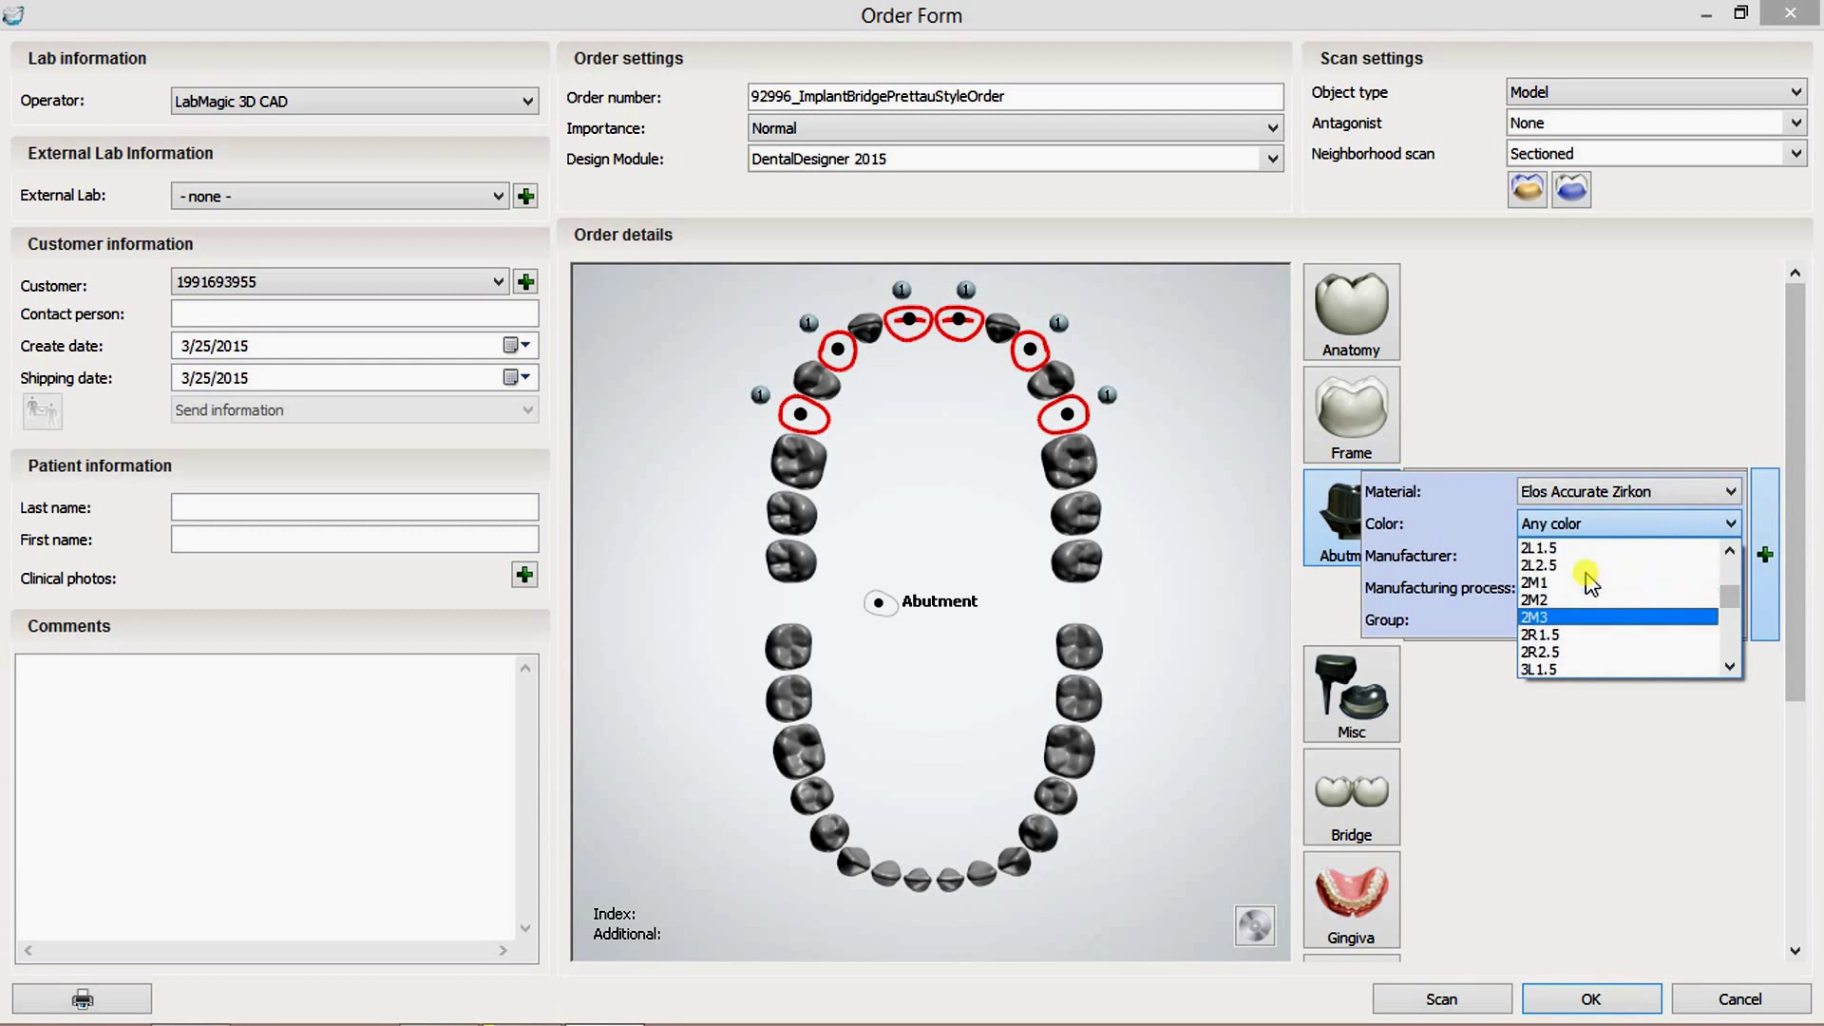
left_click(1584, 598)
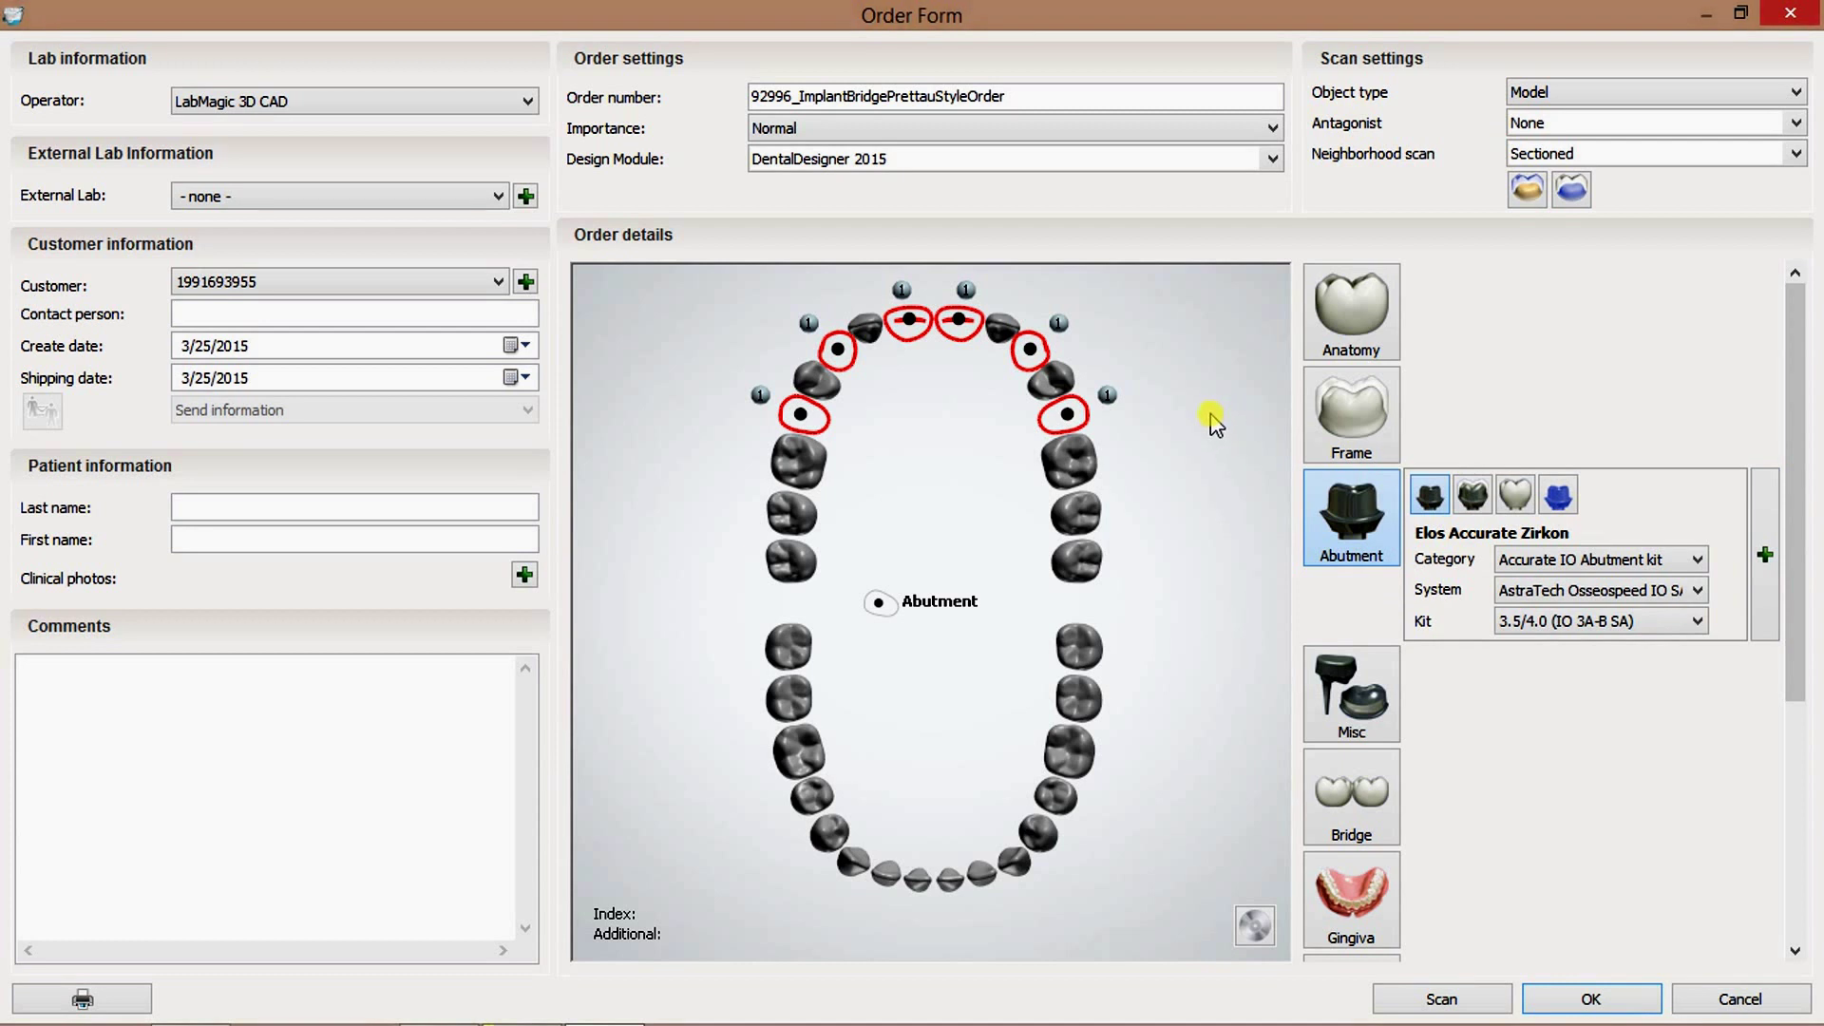
Switch the abutments to anatomical, screw-retained crowns.
left_click(1472, 510)
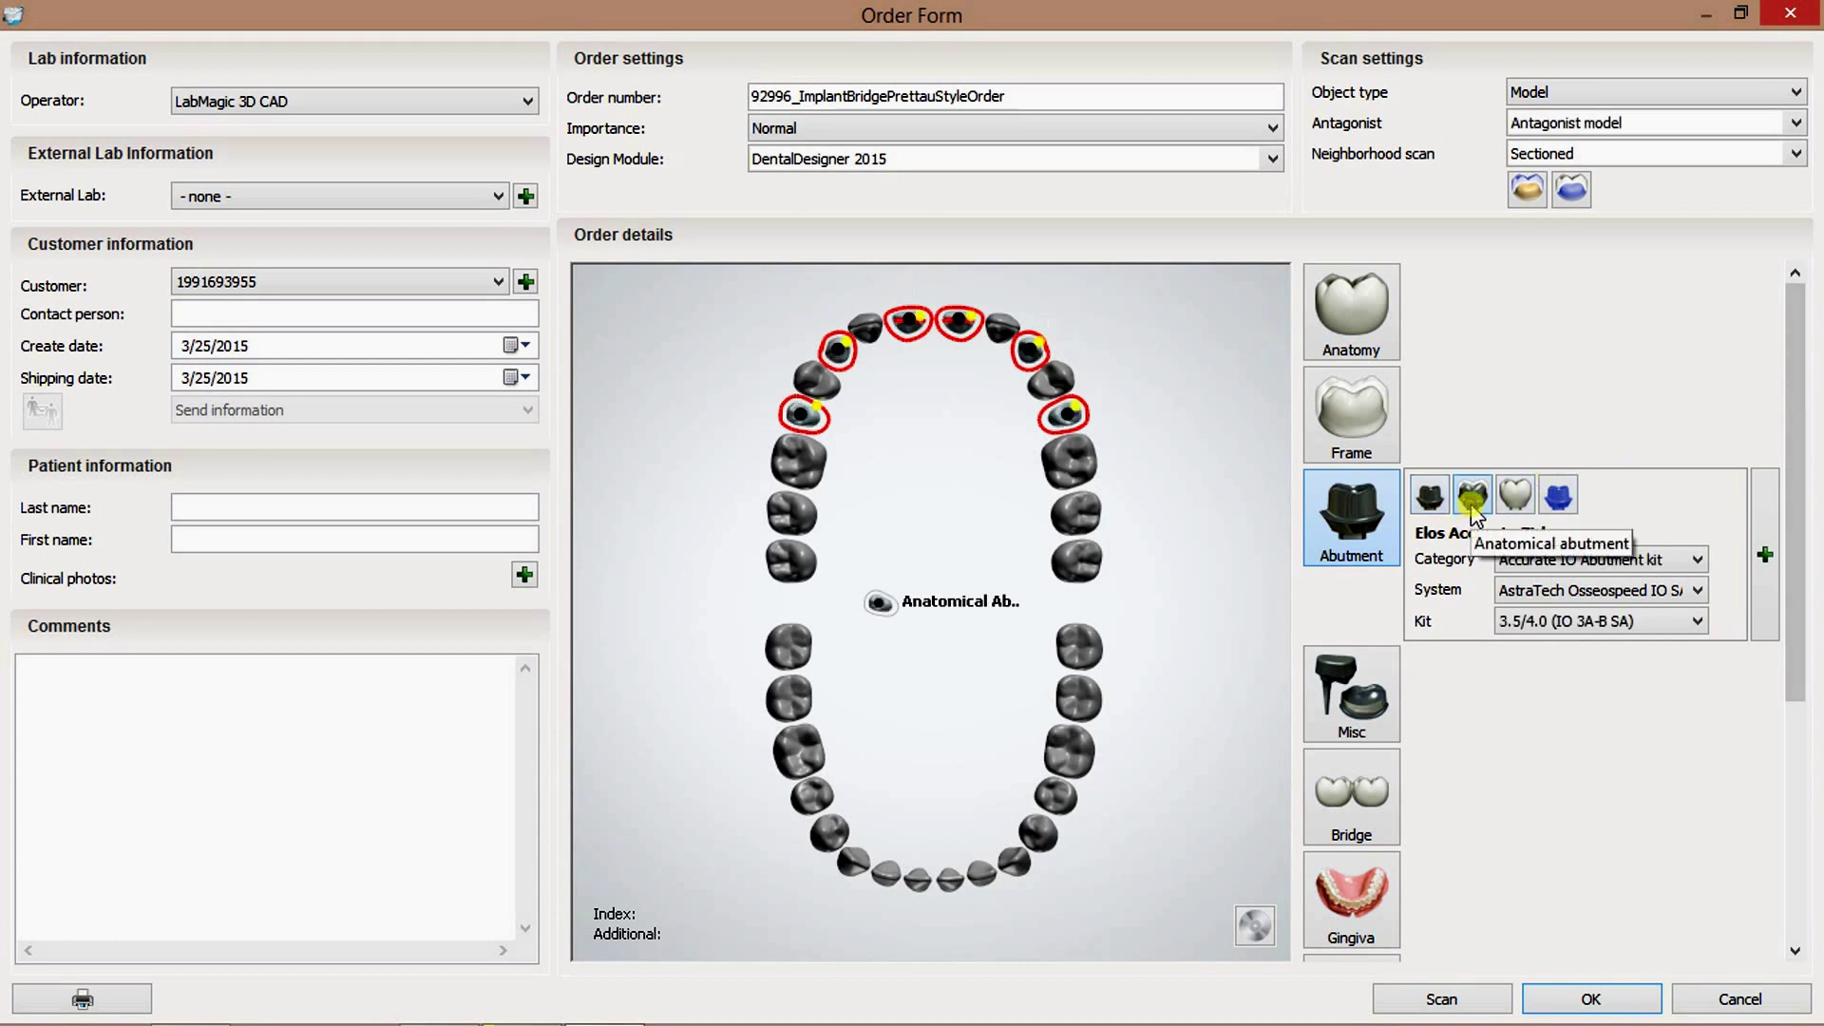
left_click(1764, 556)
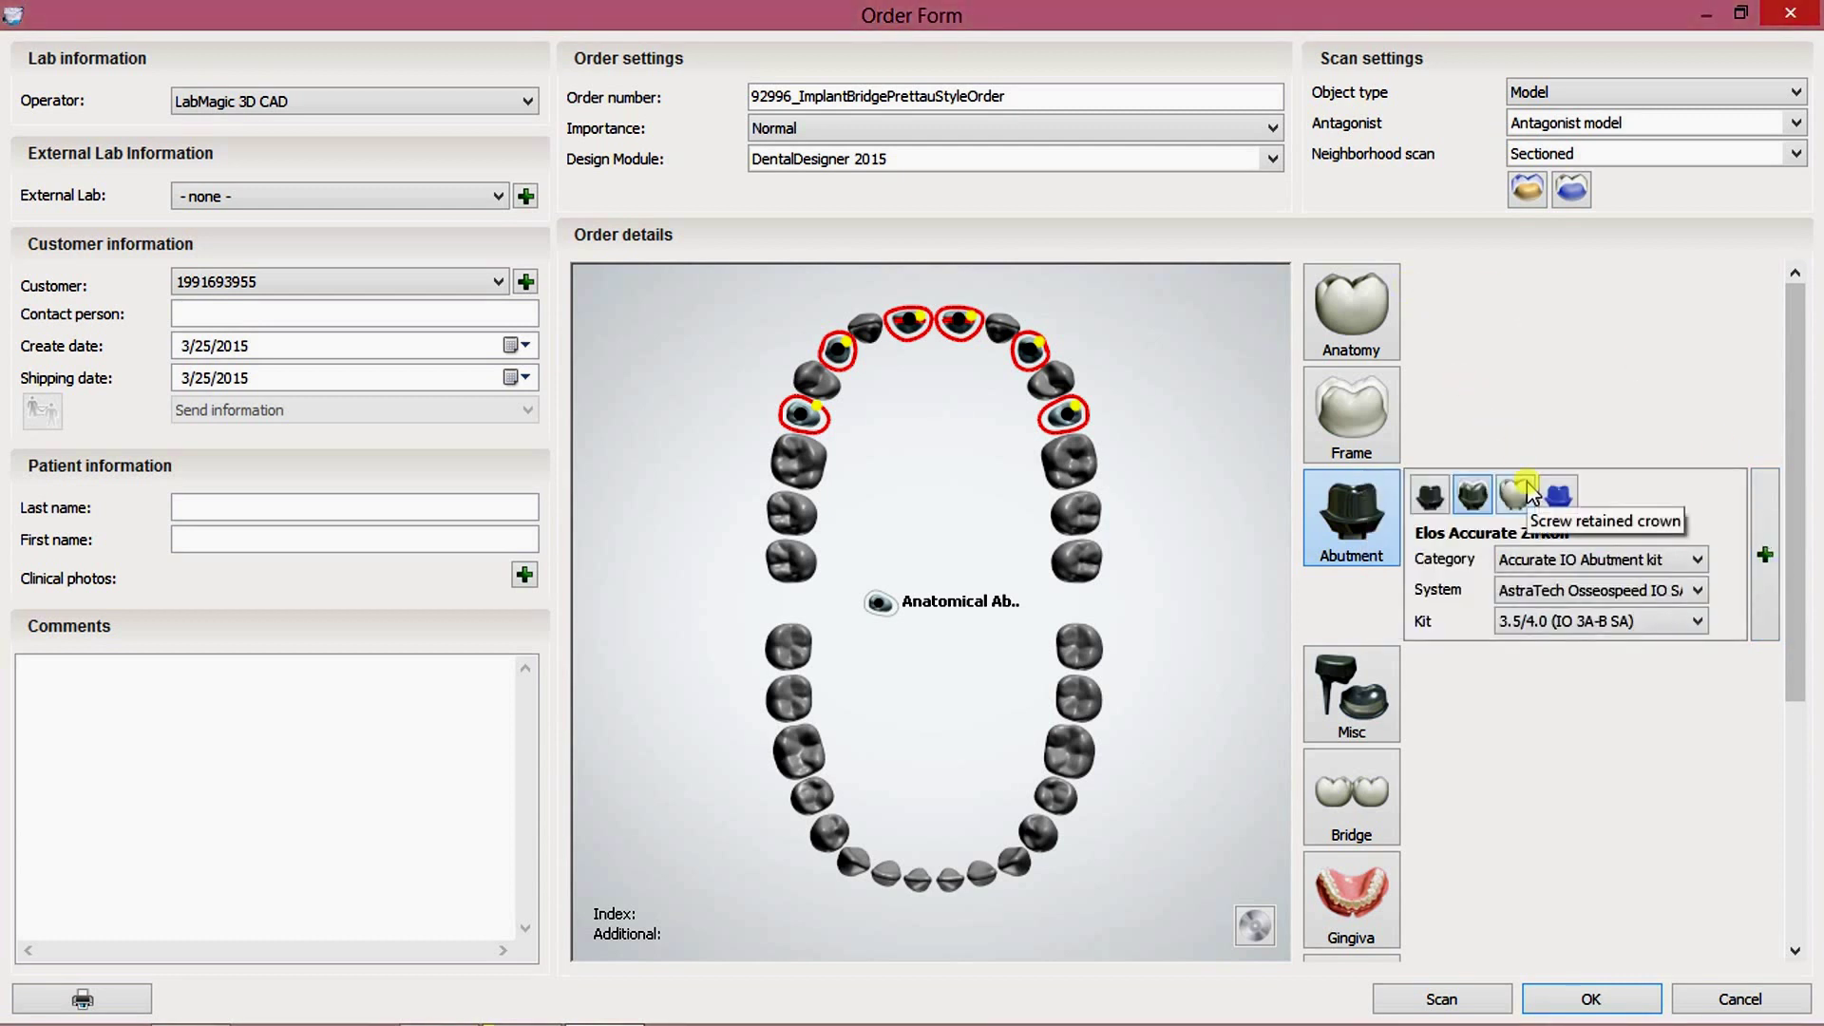
left_click(1520, 494)
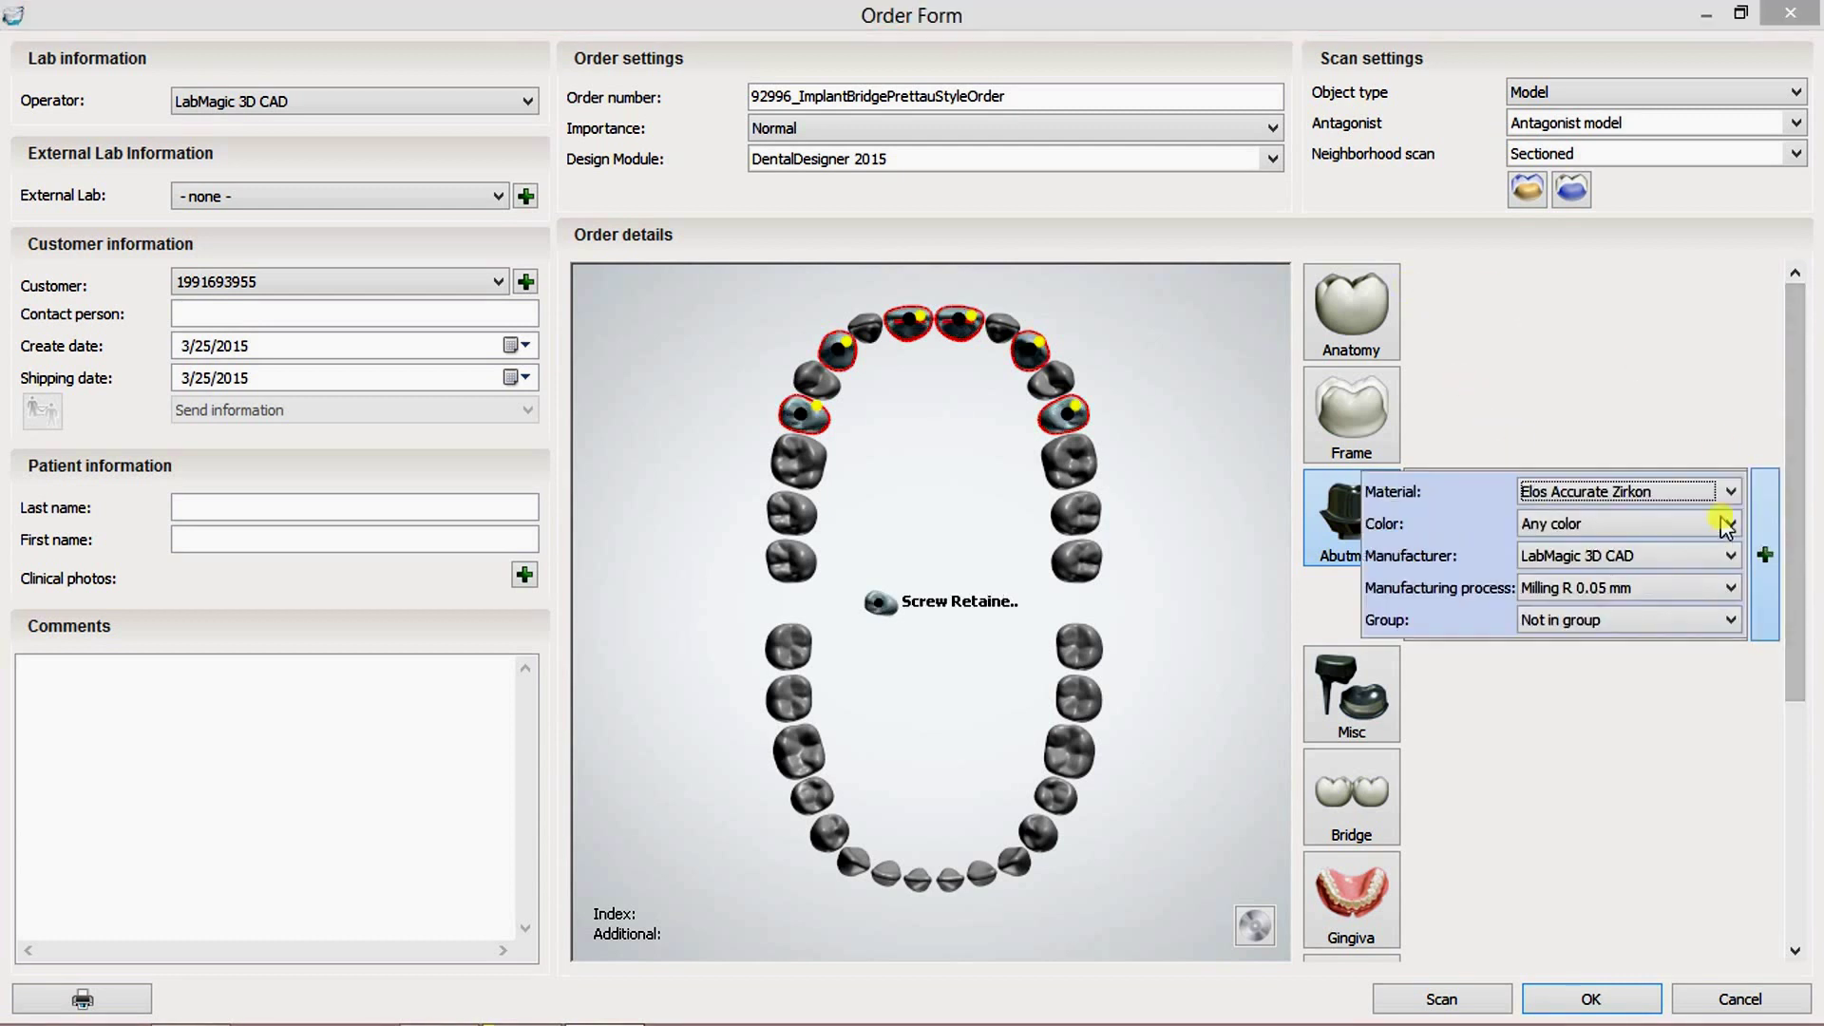
left_click(1764, 556)
Set the abutment shade to A2 and group them together as Group 1.
left_click(1710, 523)
scroll(1702, 570, "down", 1)
scroll(1624, 599, "down", 2)
scroll(1615, 603, "down", 1)
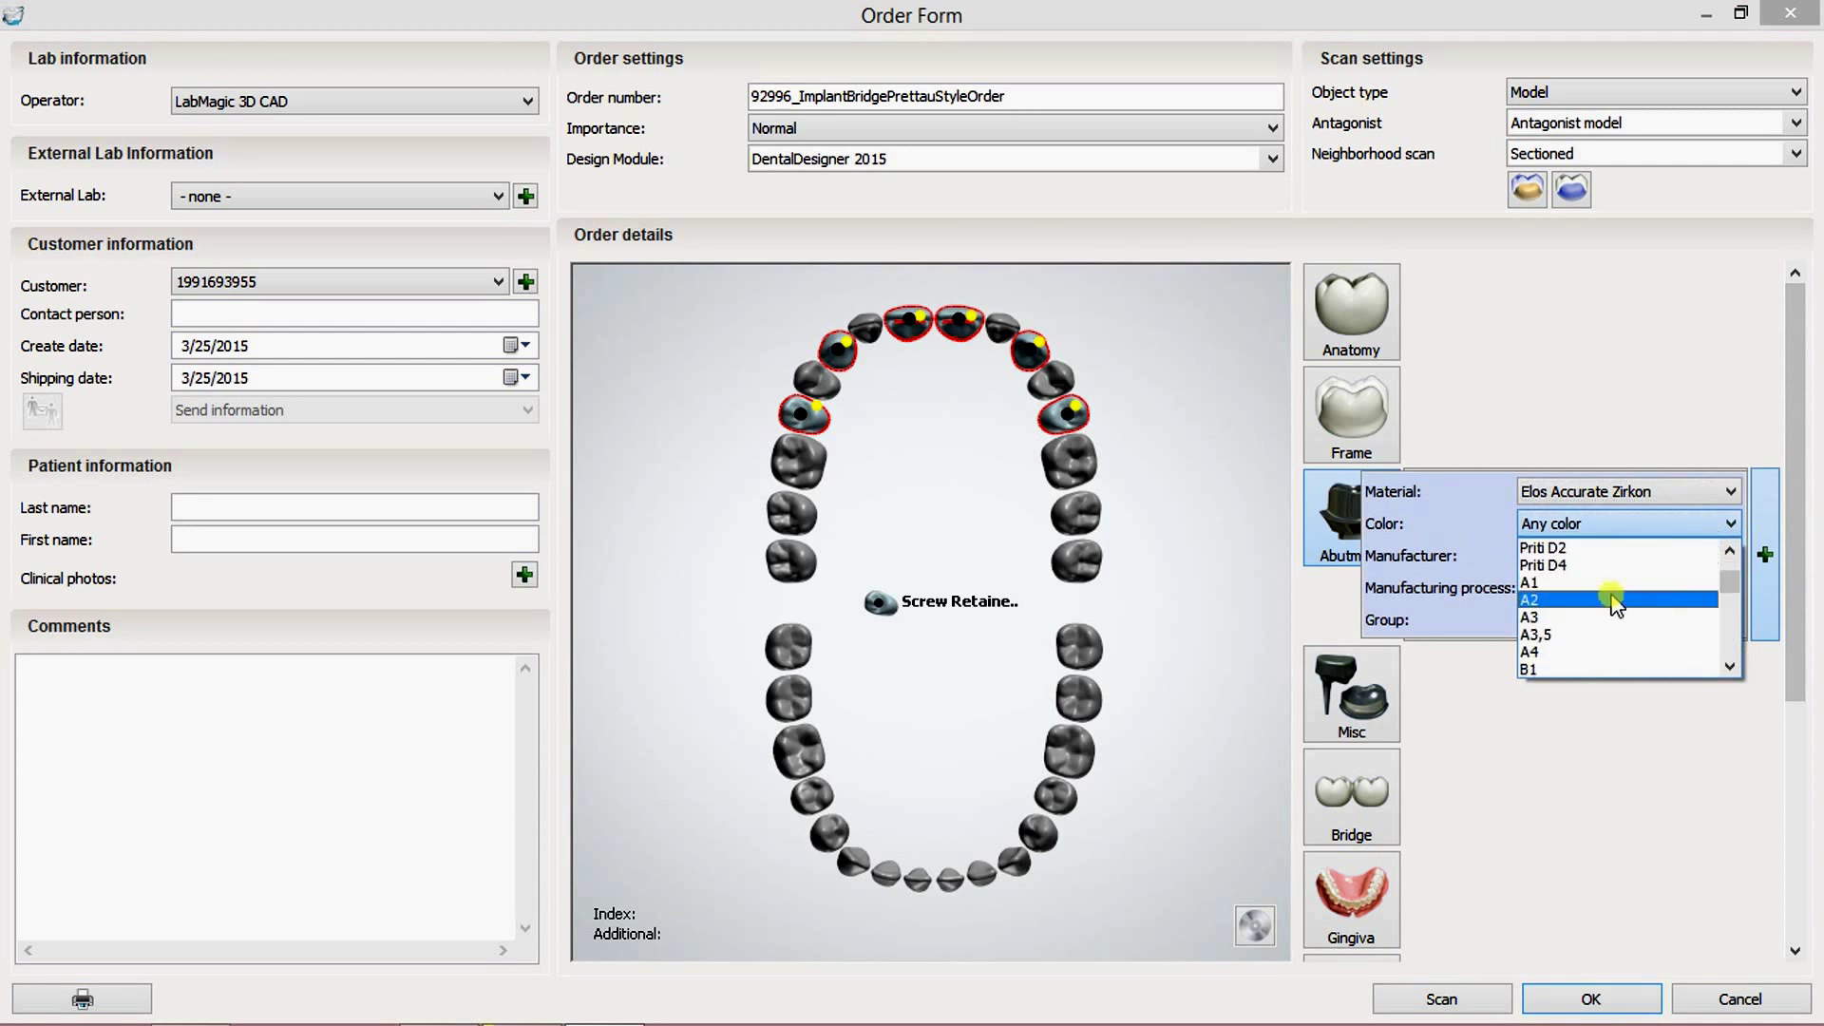
left_click(1615, 600)
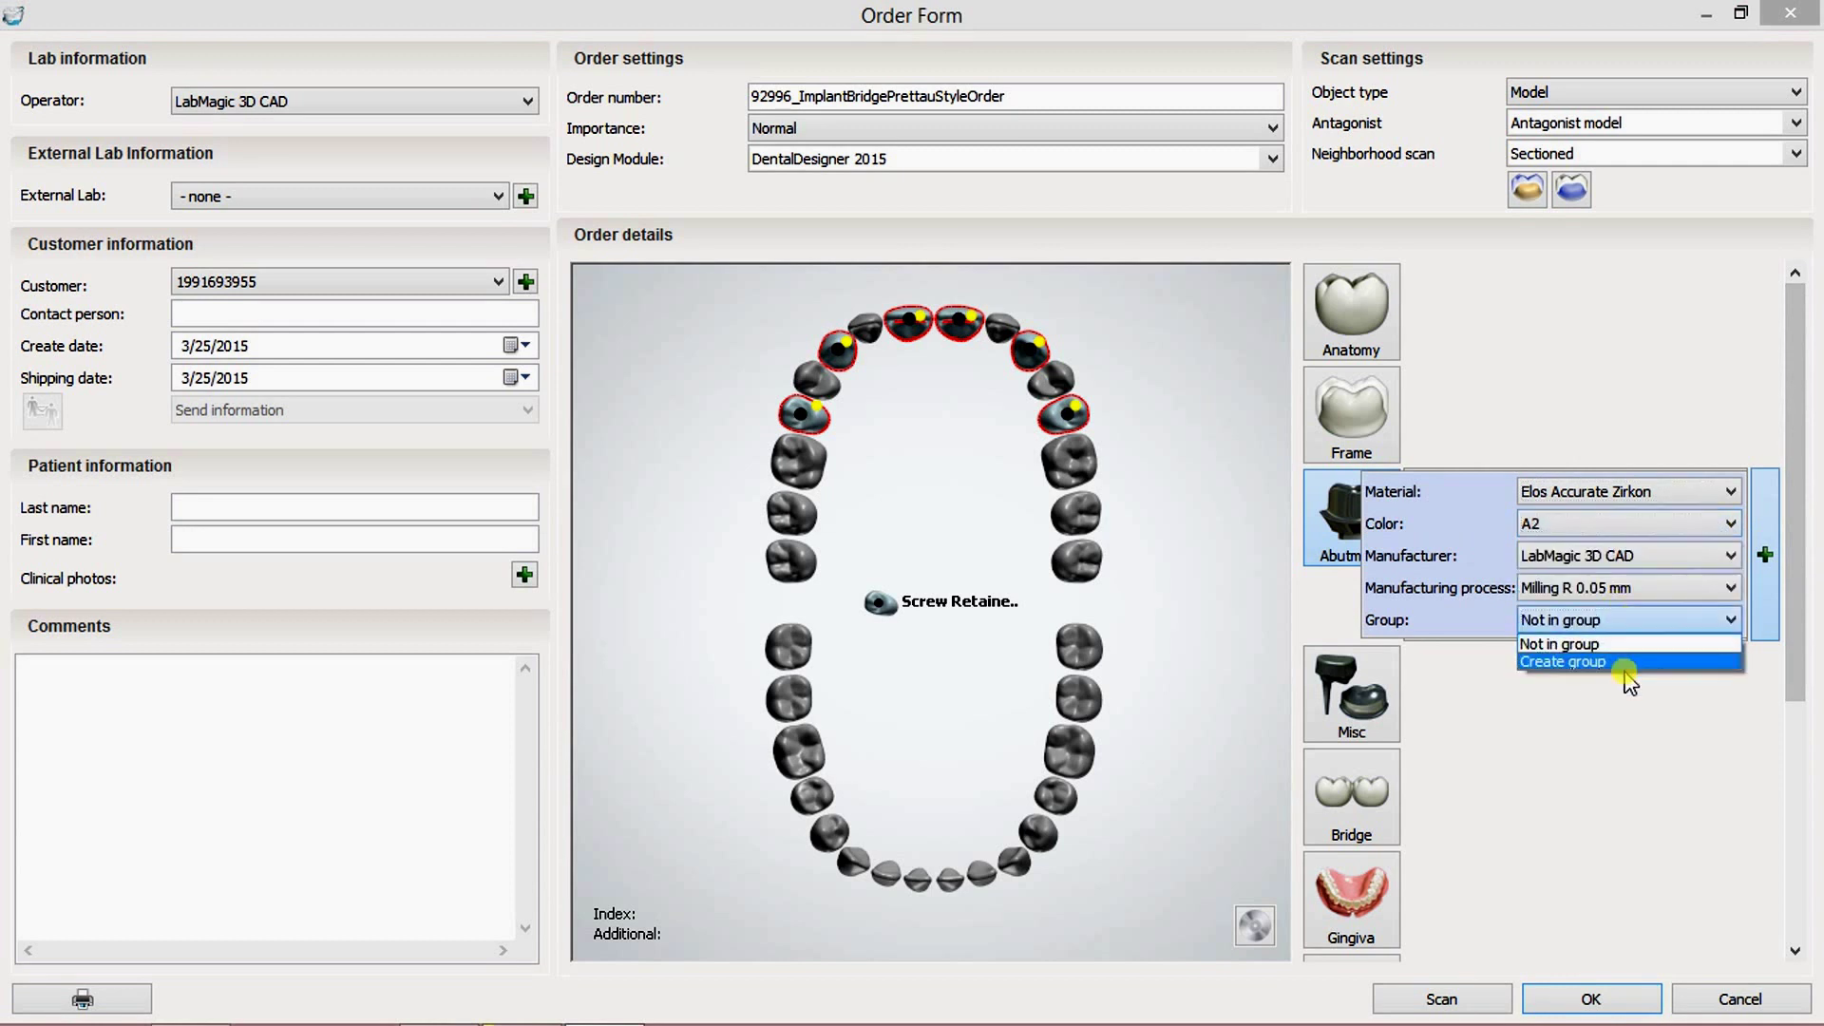
left_click(1627, 670)
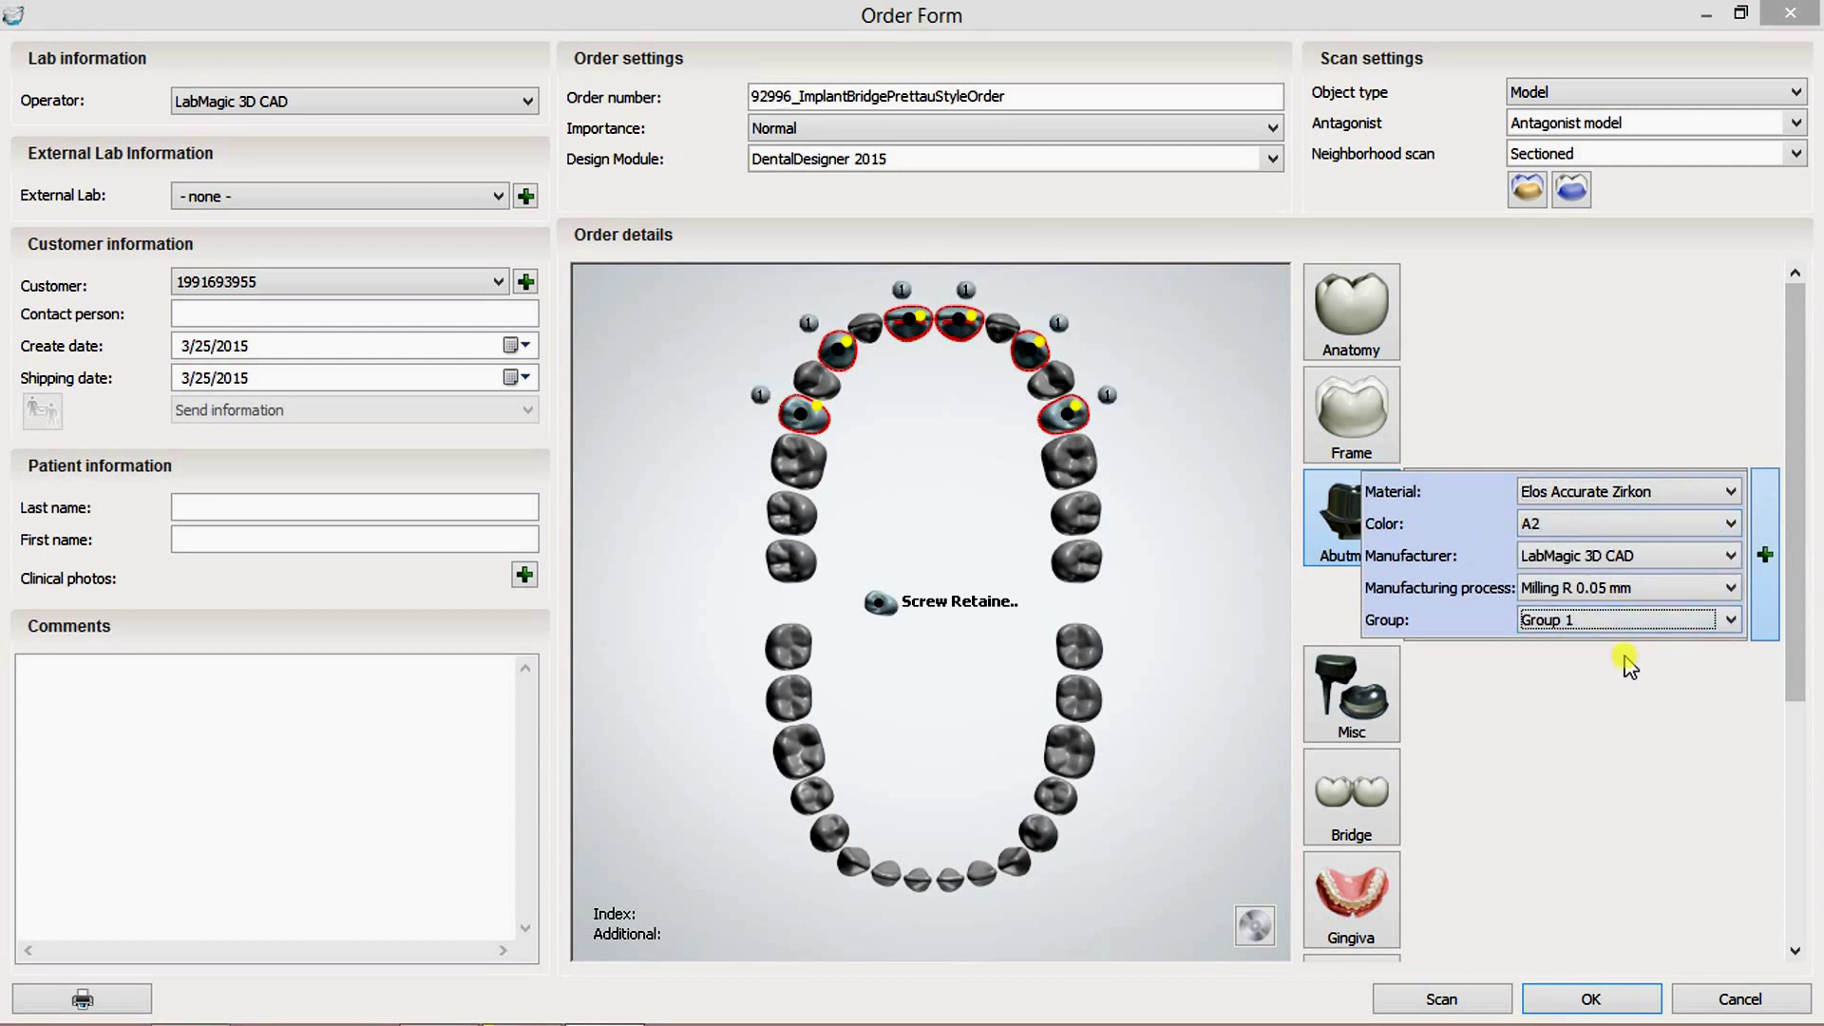
left_click(1154, 321)
left_click(1076, 458)
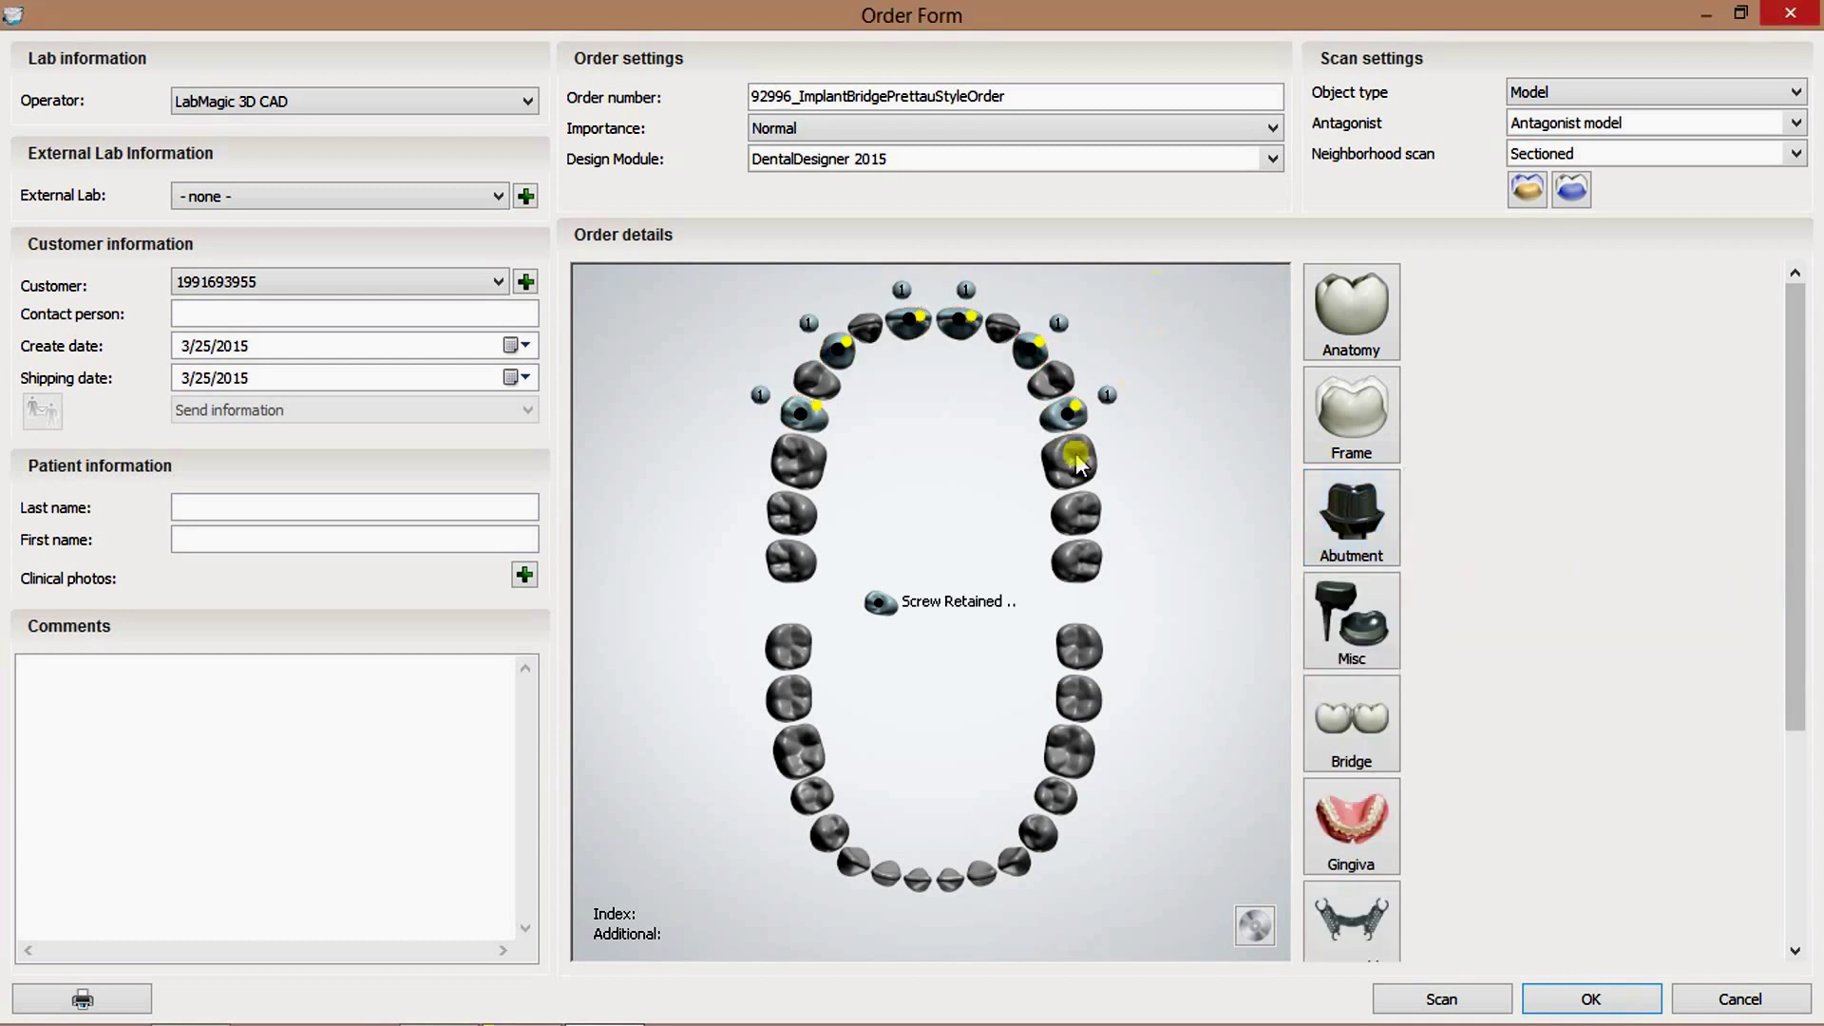
Select the upper teeth between the implants, including 16 and 26, and make them crown pontics.
left_click(1050, 380, "ctrl")
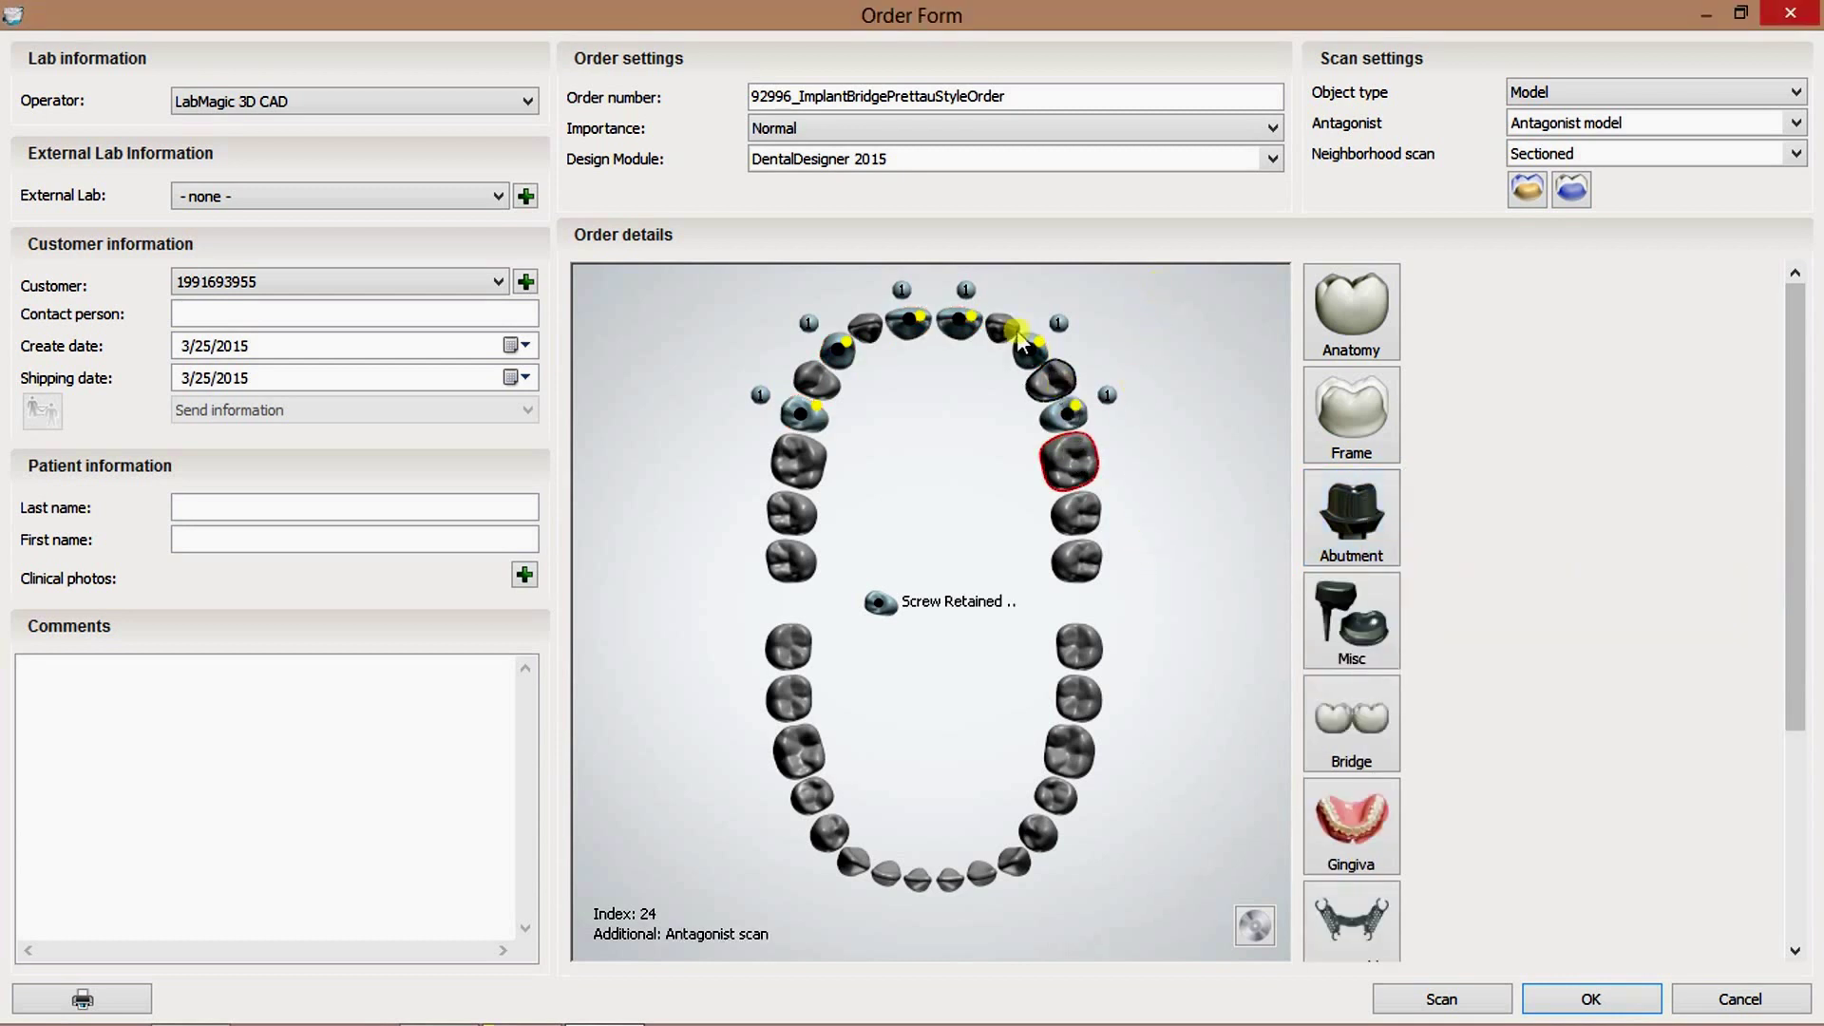
left_click(866, 328, "ctrl")
left_click(817, 380, "ctrl")
left_click(812, 459, "ctrl")
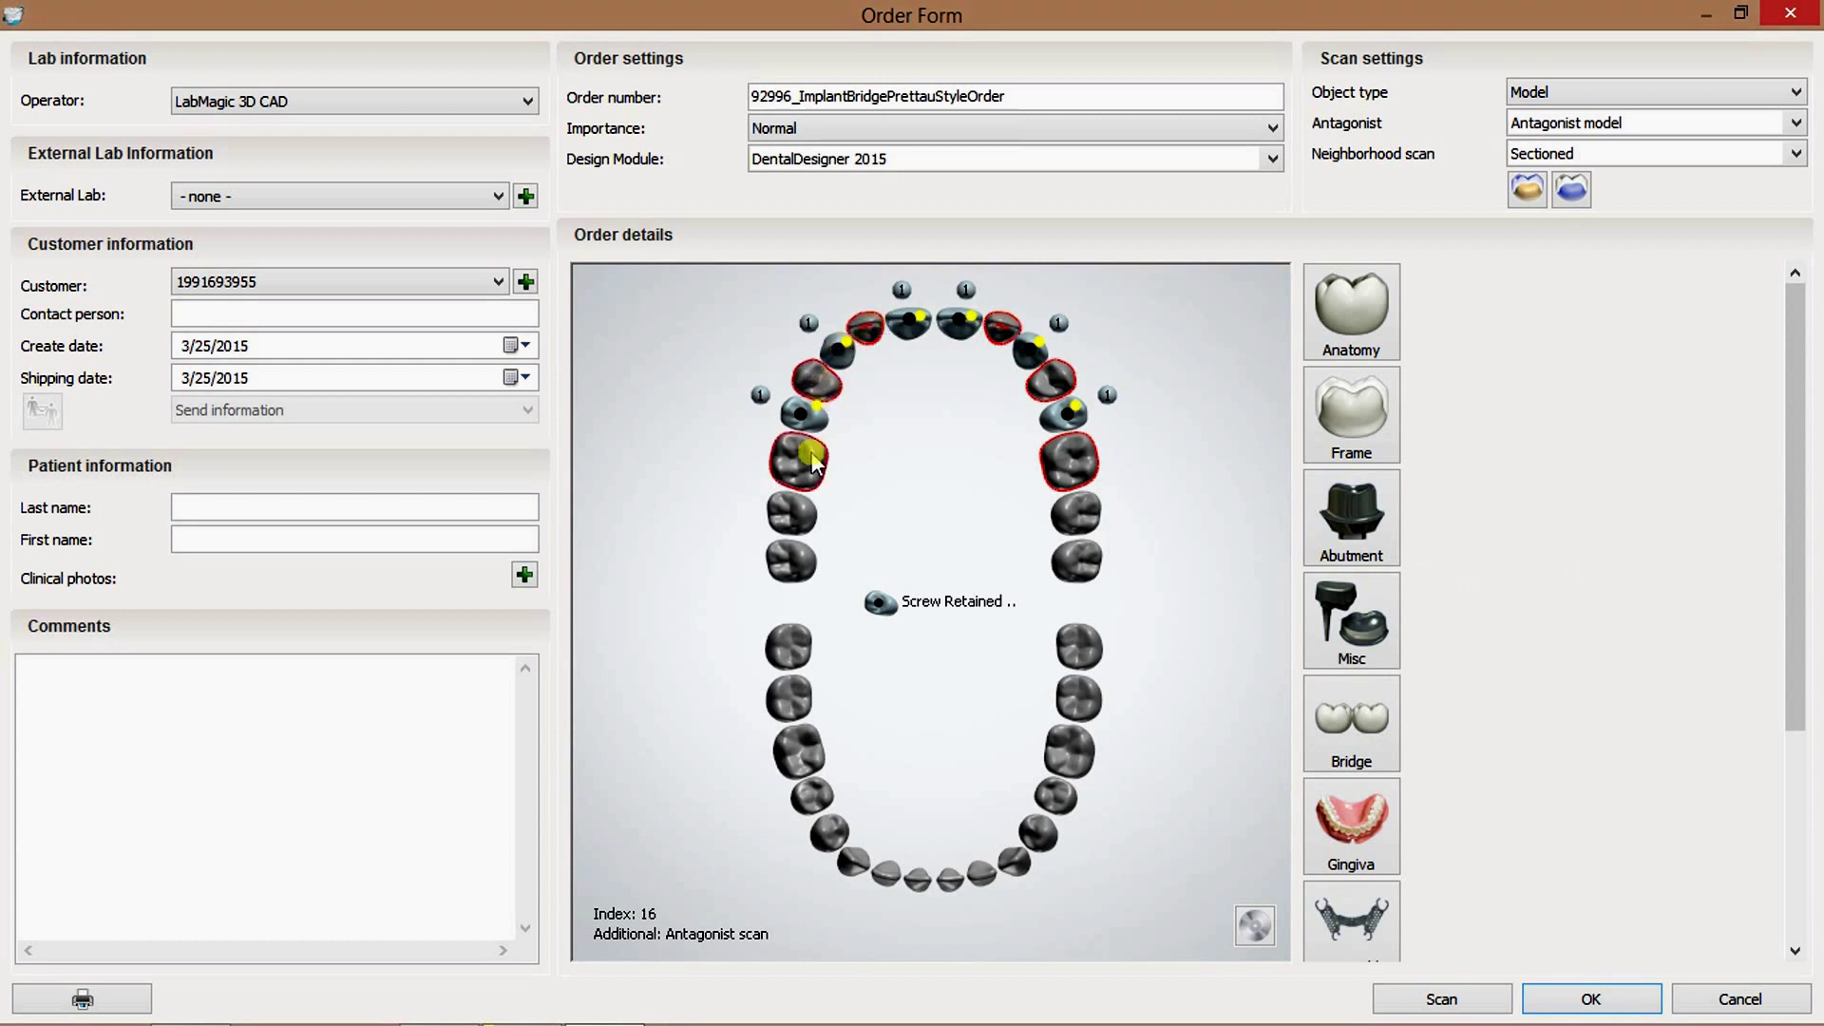
left_click(1380, 342)
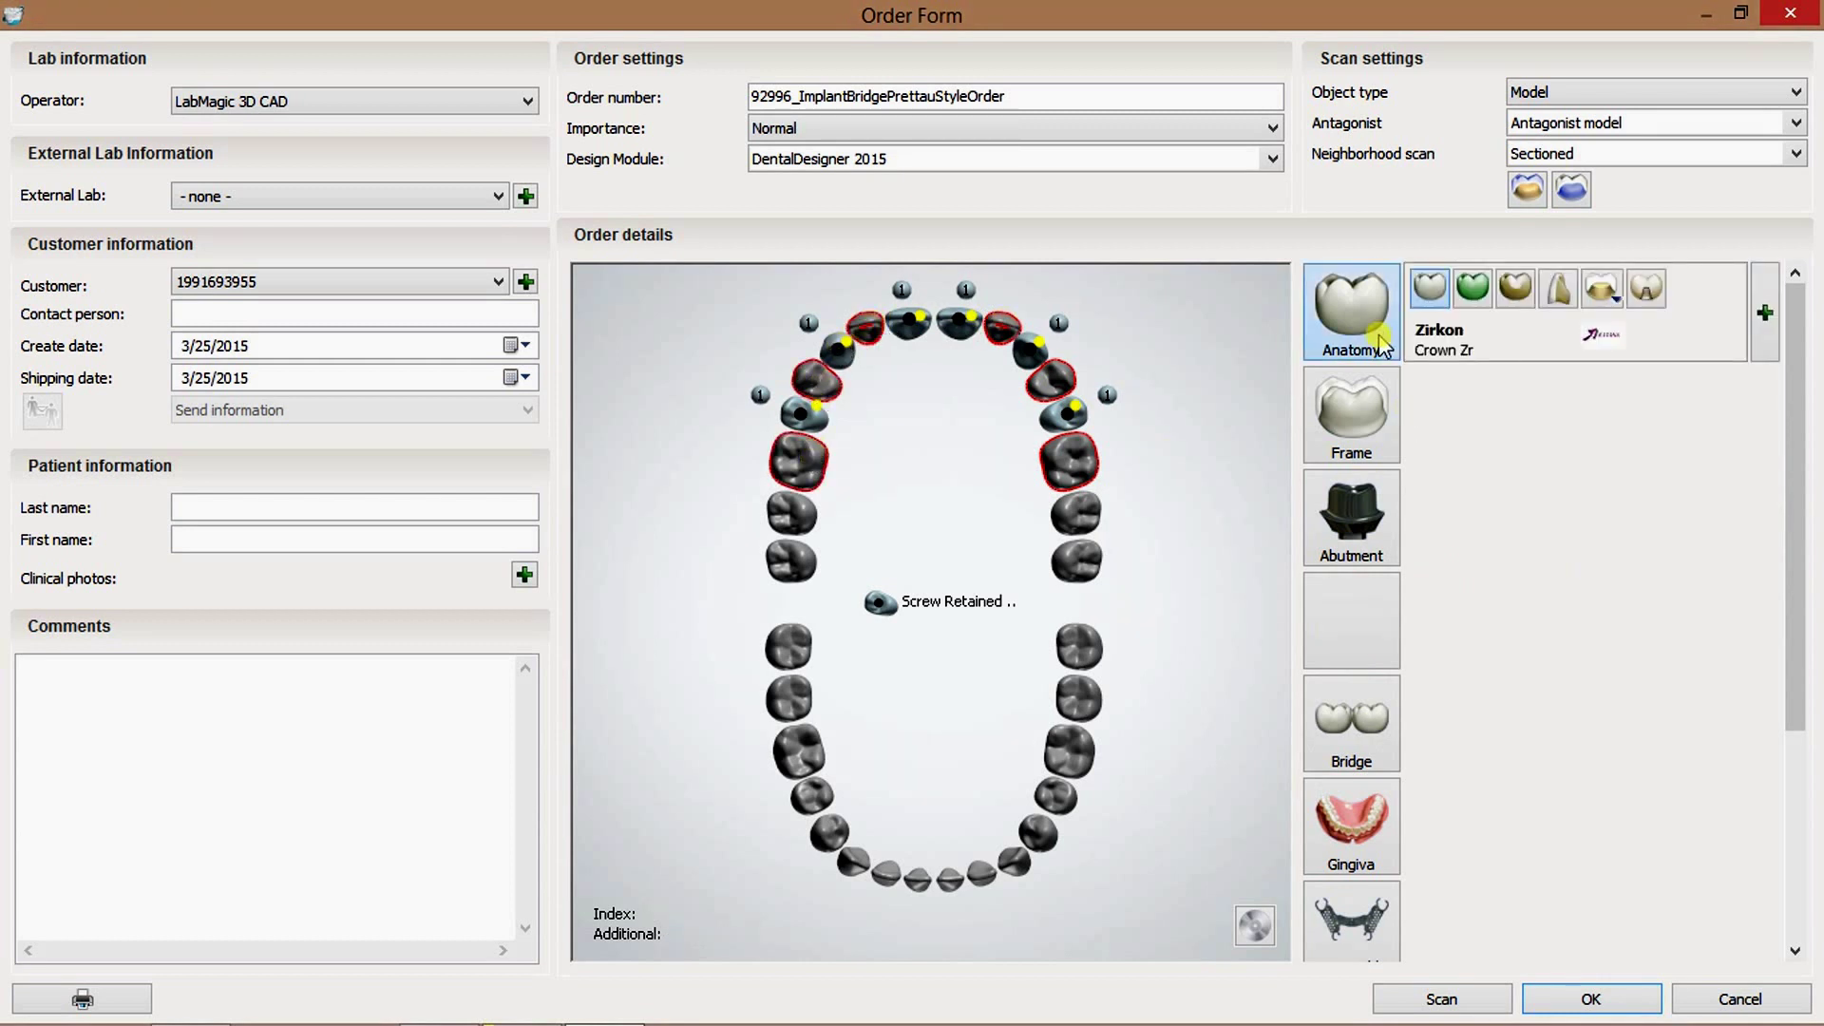
left_click(1475, 287)
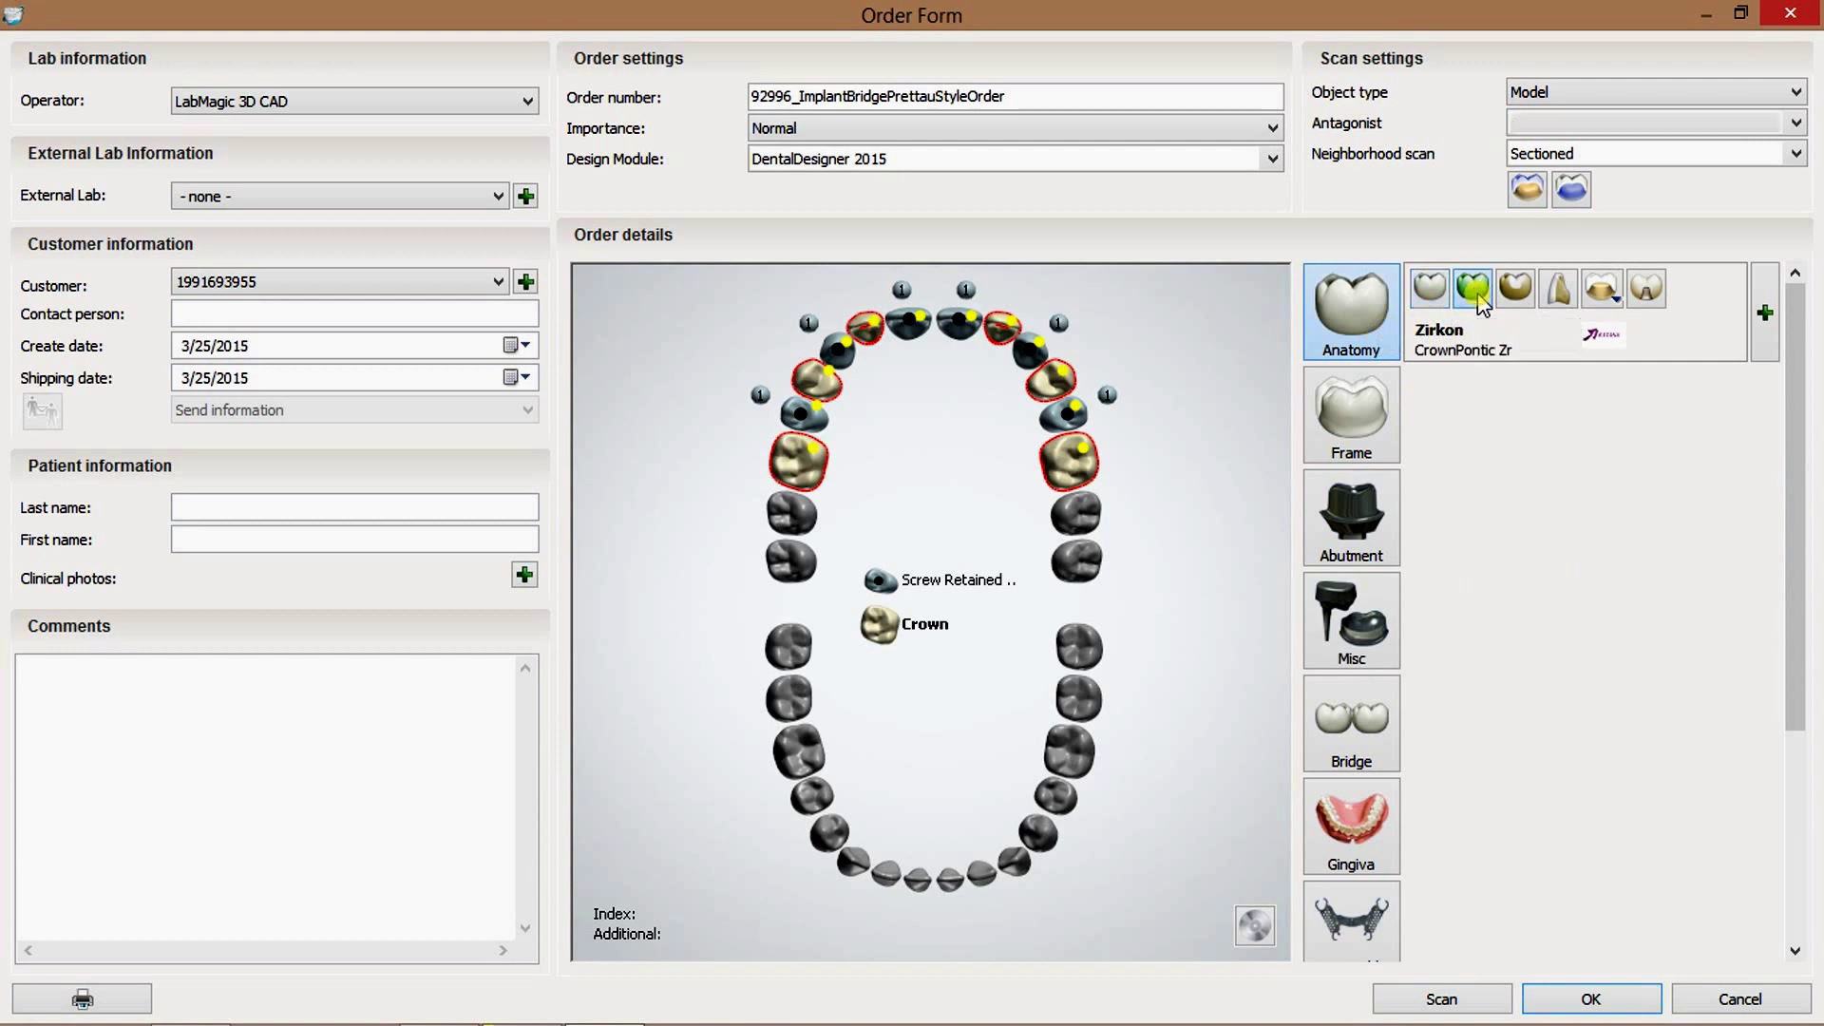
Give the pontics Elos Accurate Zirkon, type VITABLOCS Crown Pontic and shade A2.
left_click(1710, 249)
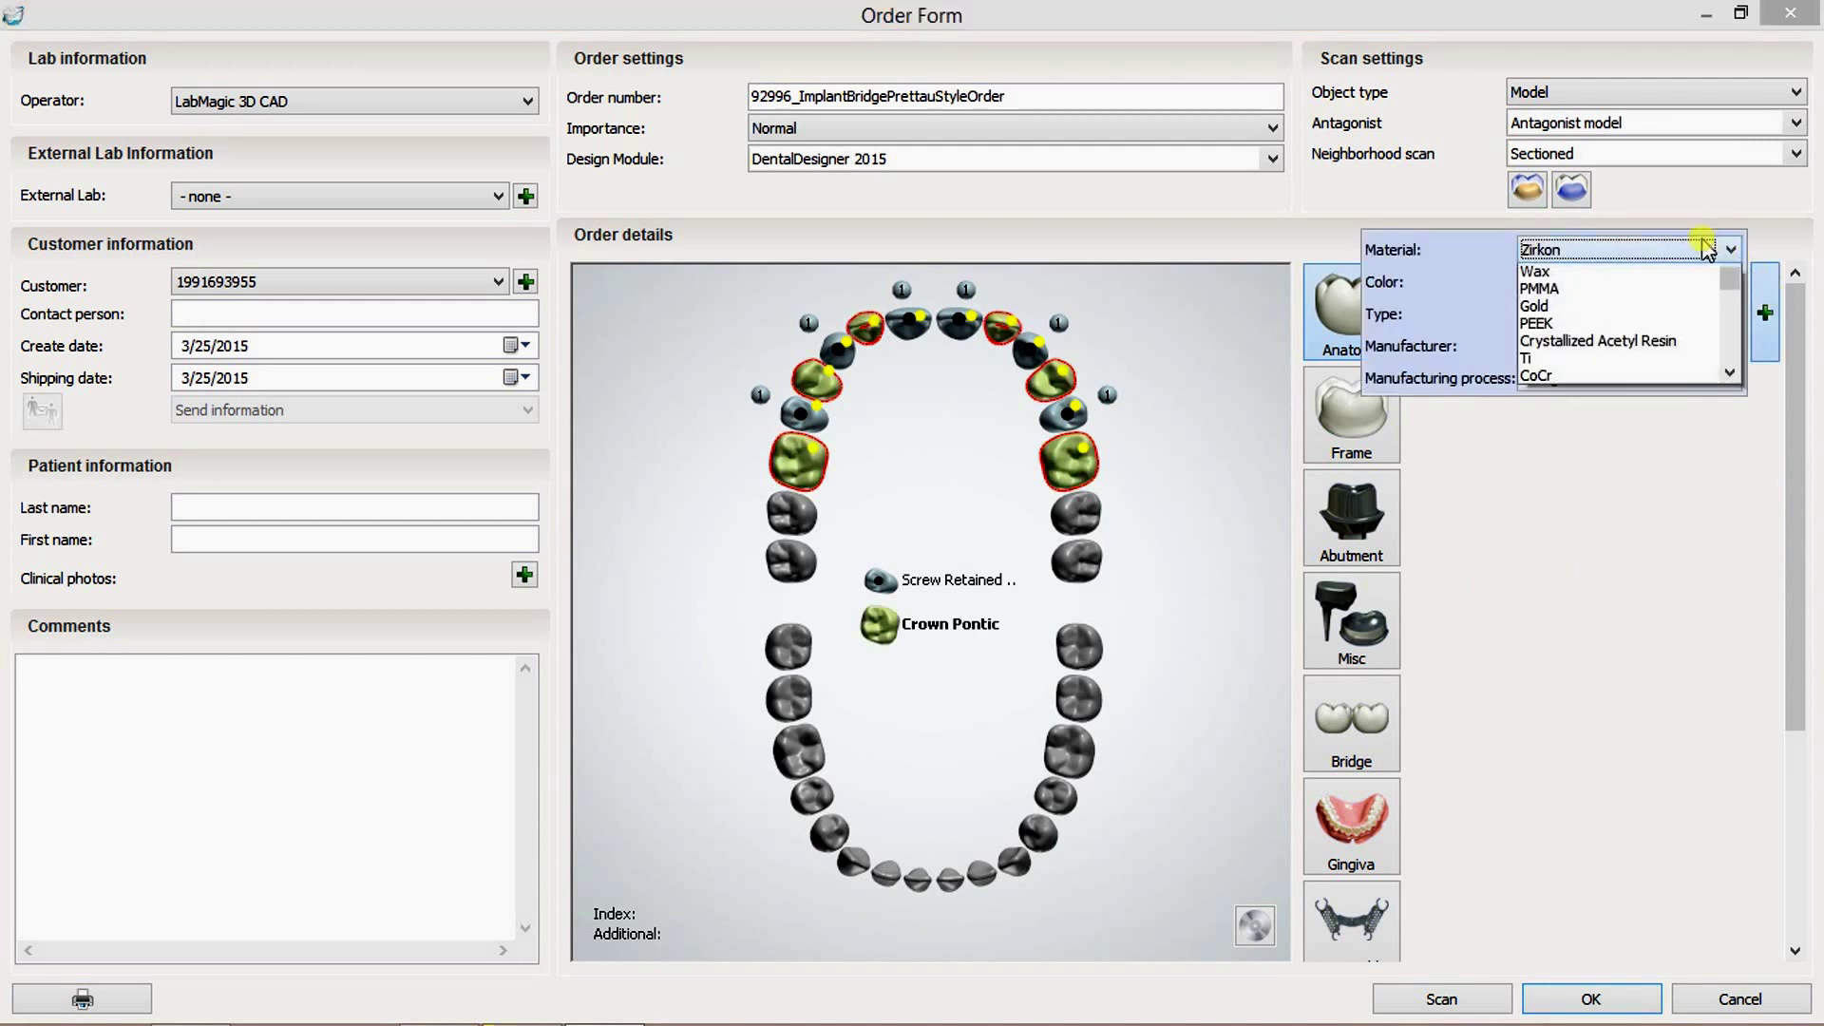
left_click_drag(1731, 306, 1731, 371)
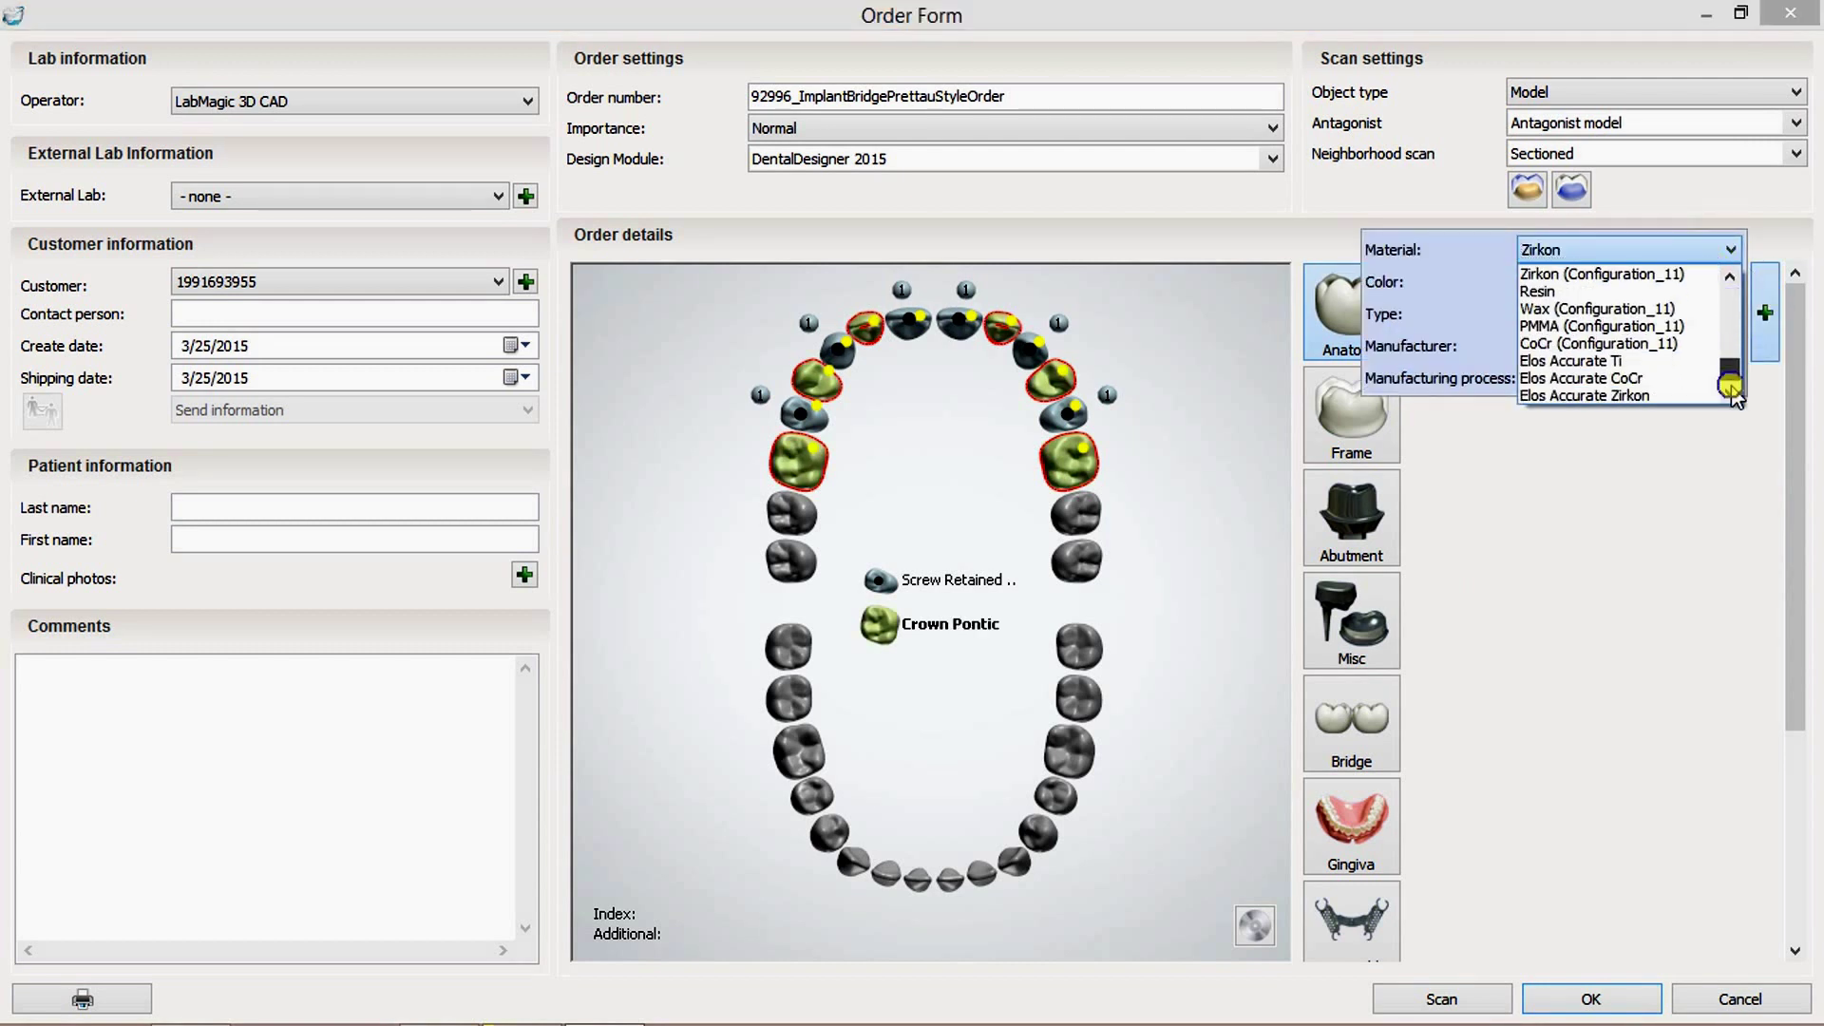
left_click(1700, 395)
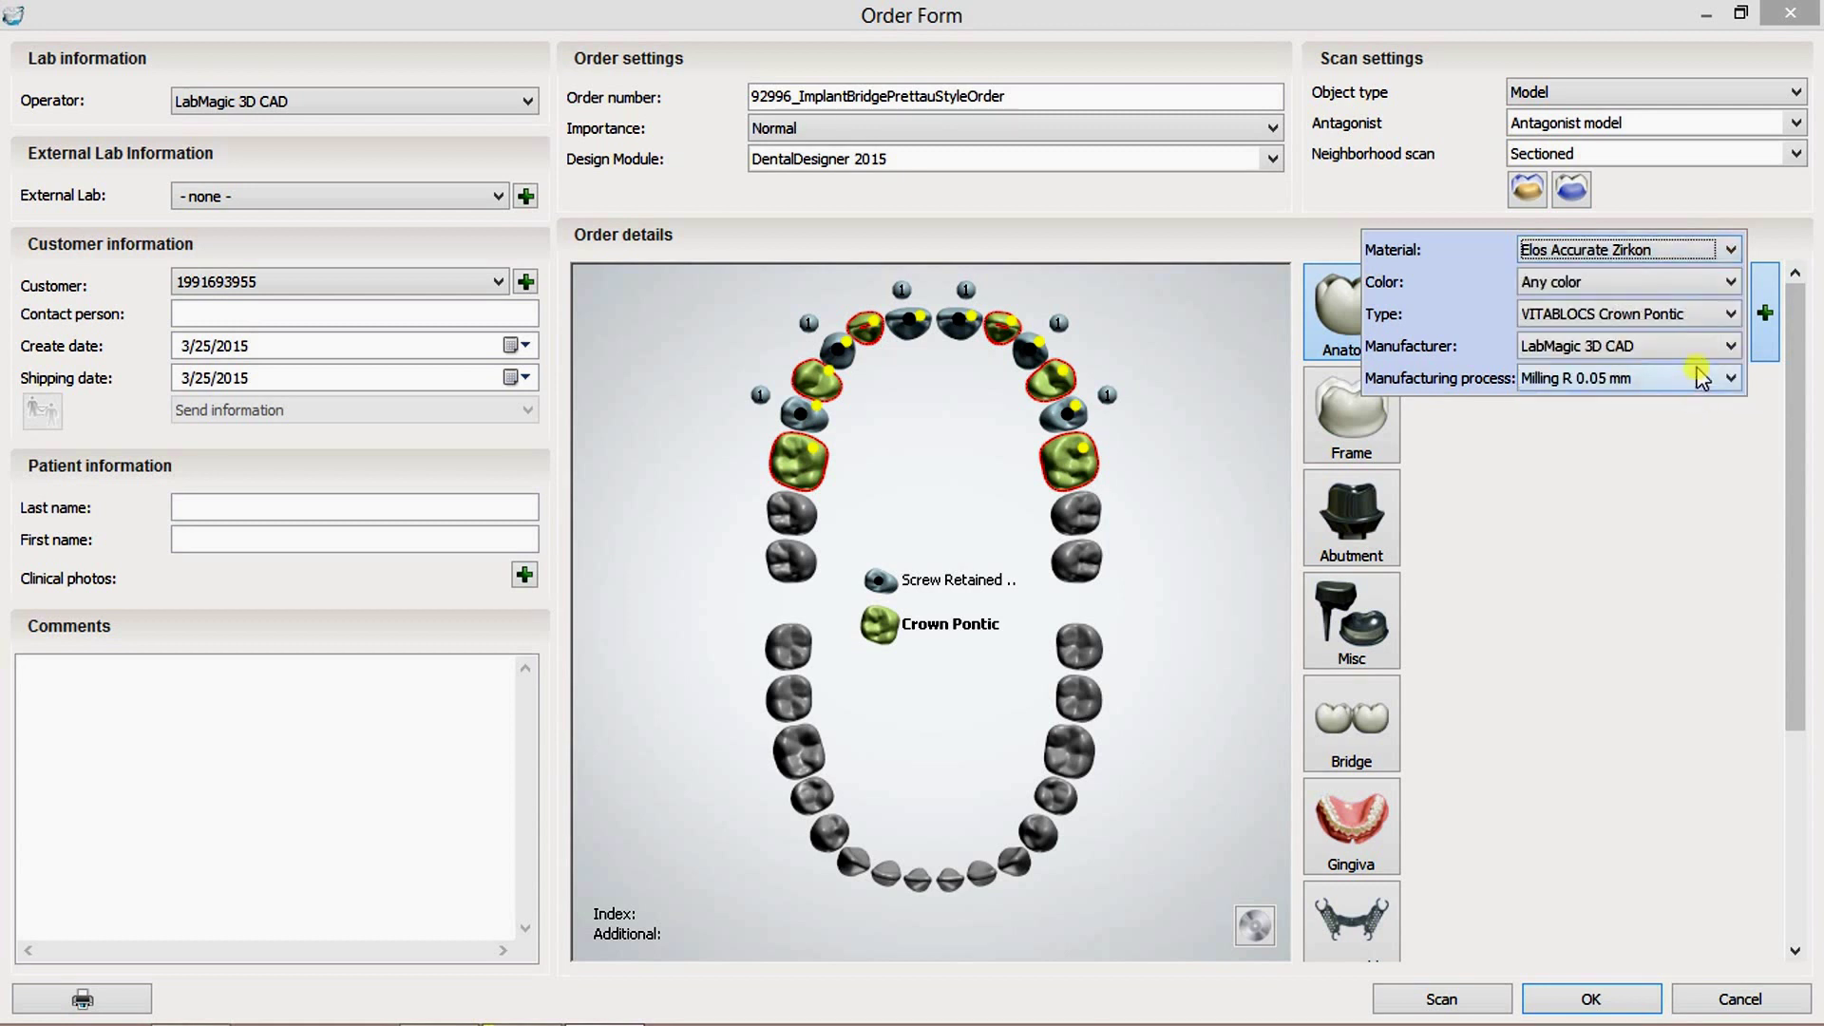
left_click(1720, 319)
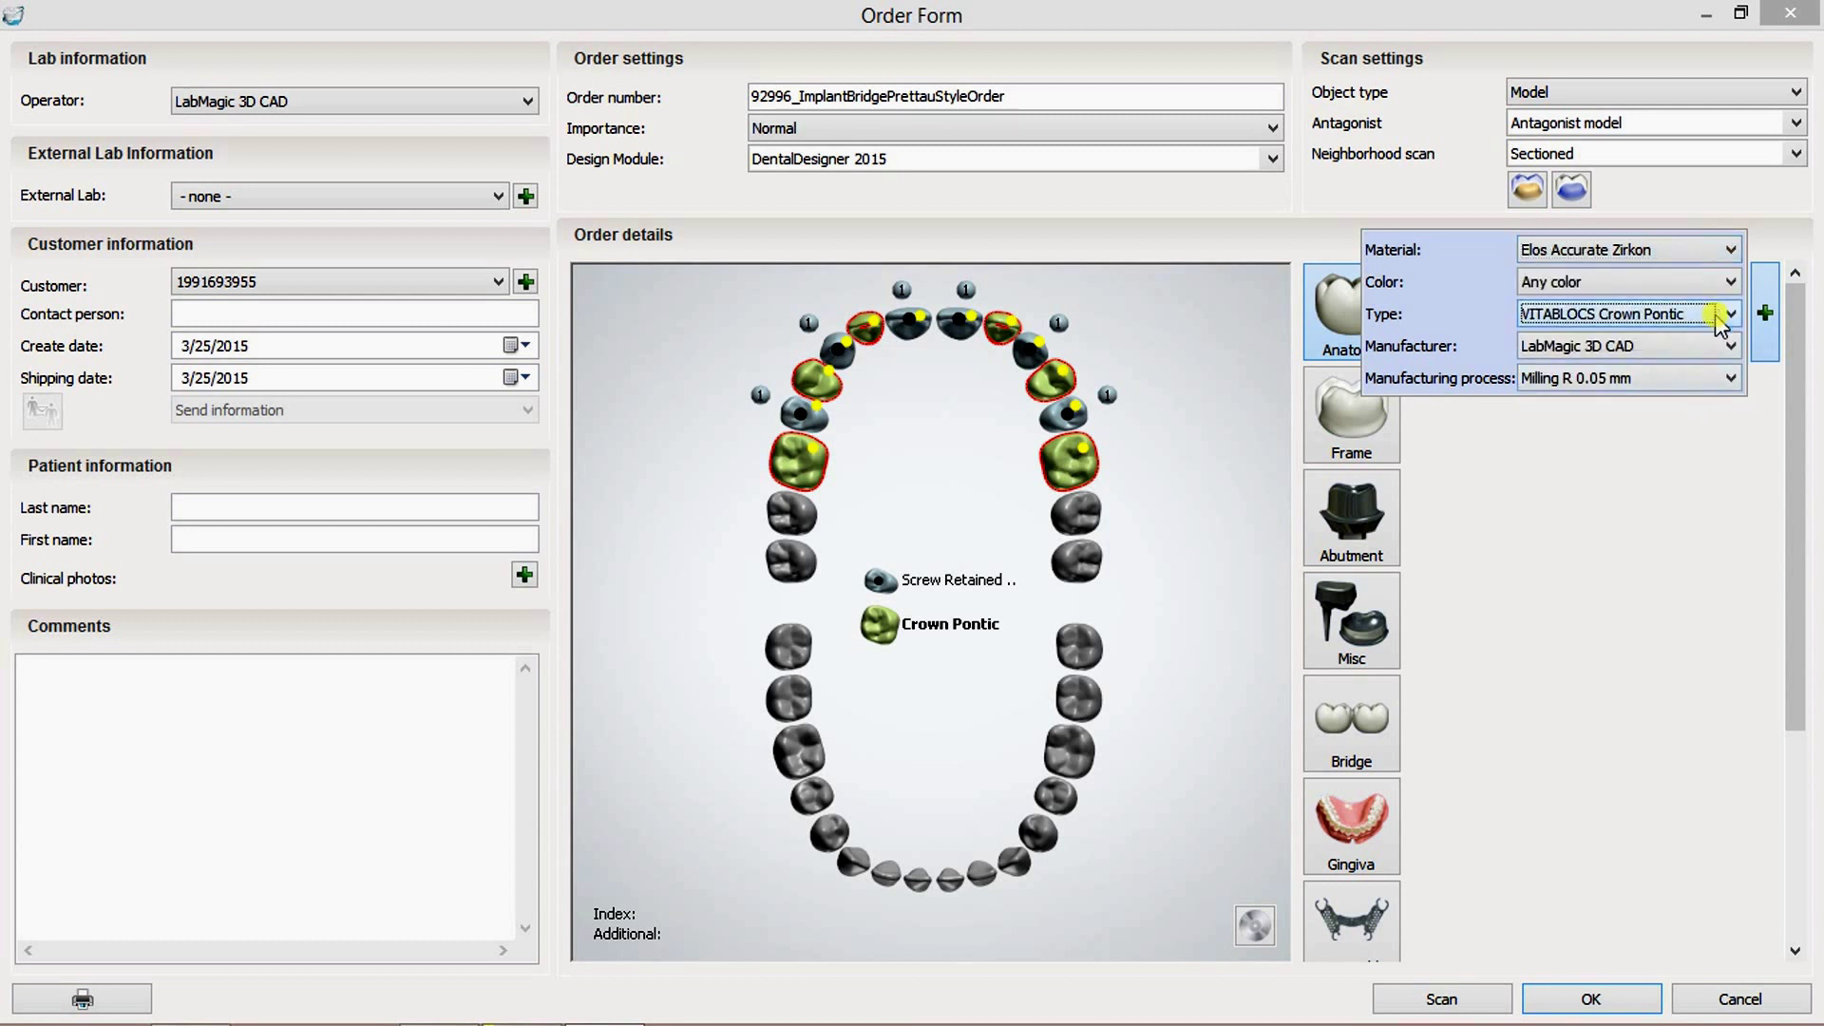
left_click(1719, 318)
left_click(1707, 281)
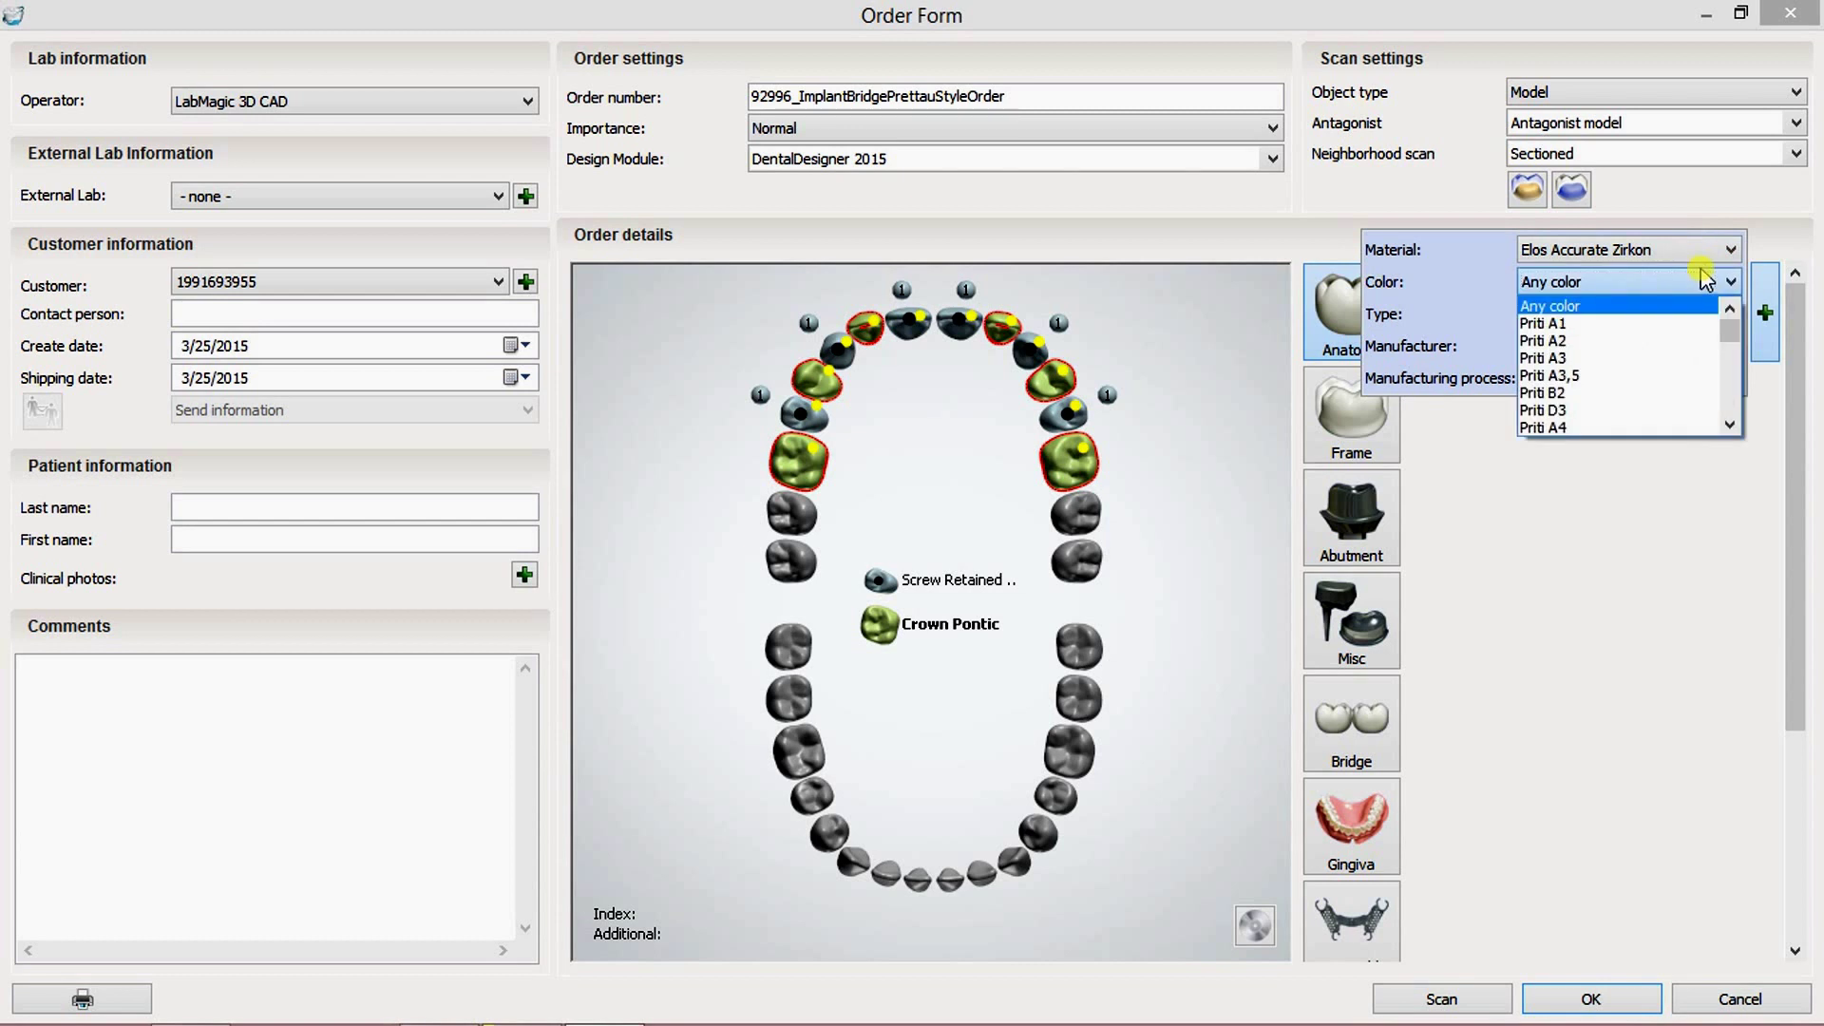
left_click_drag(1729, 312, 1724, 349)
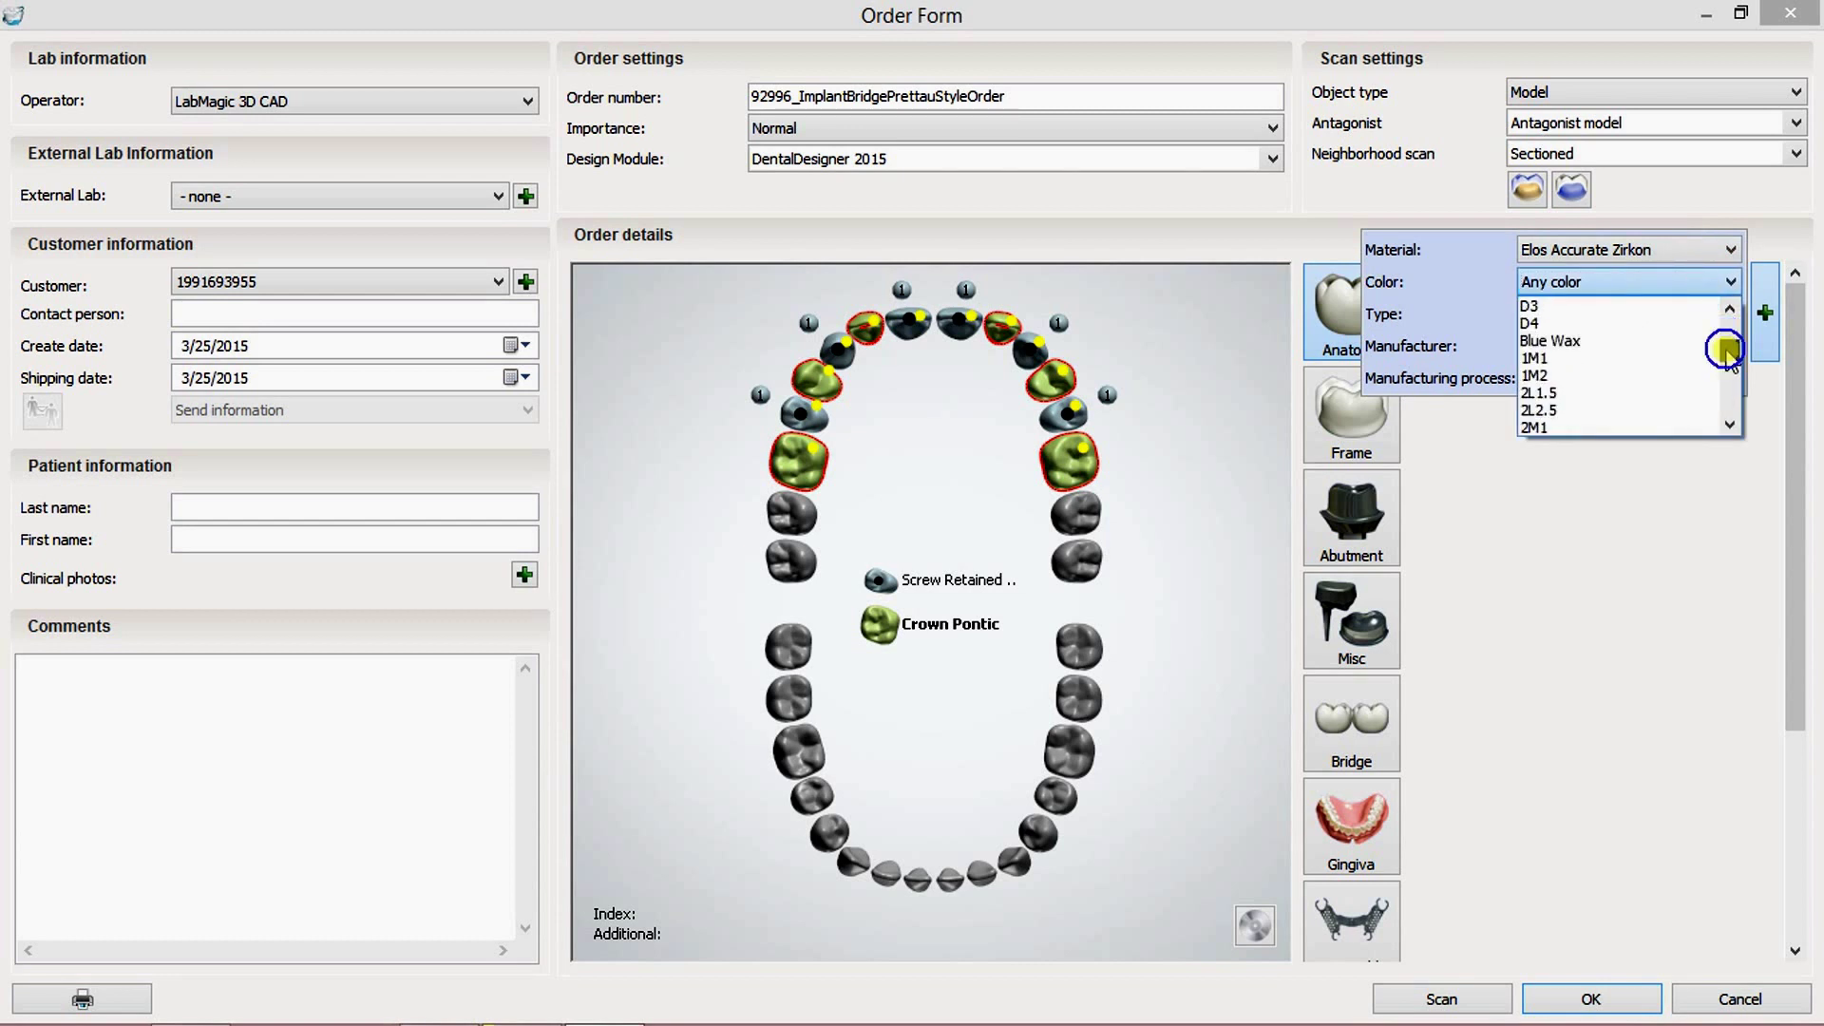
scroll(1724, 349, "up", 3)
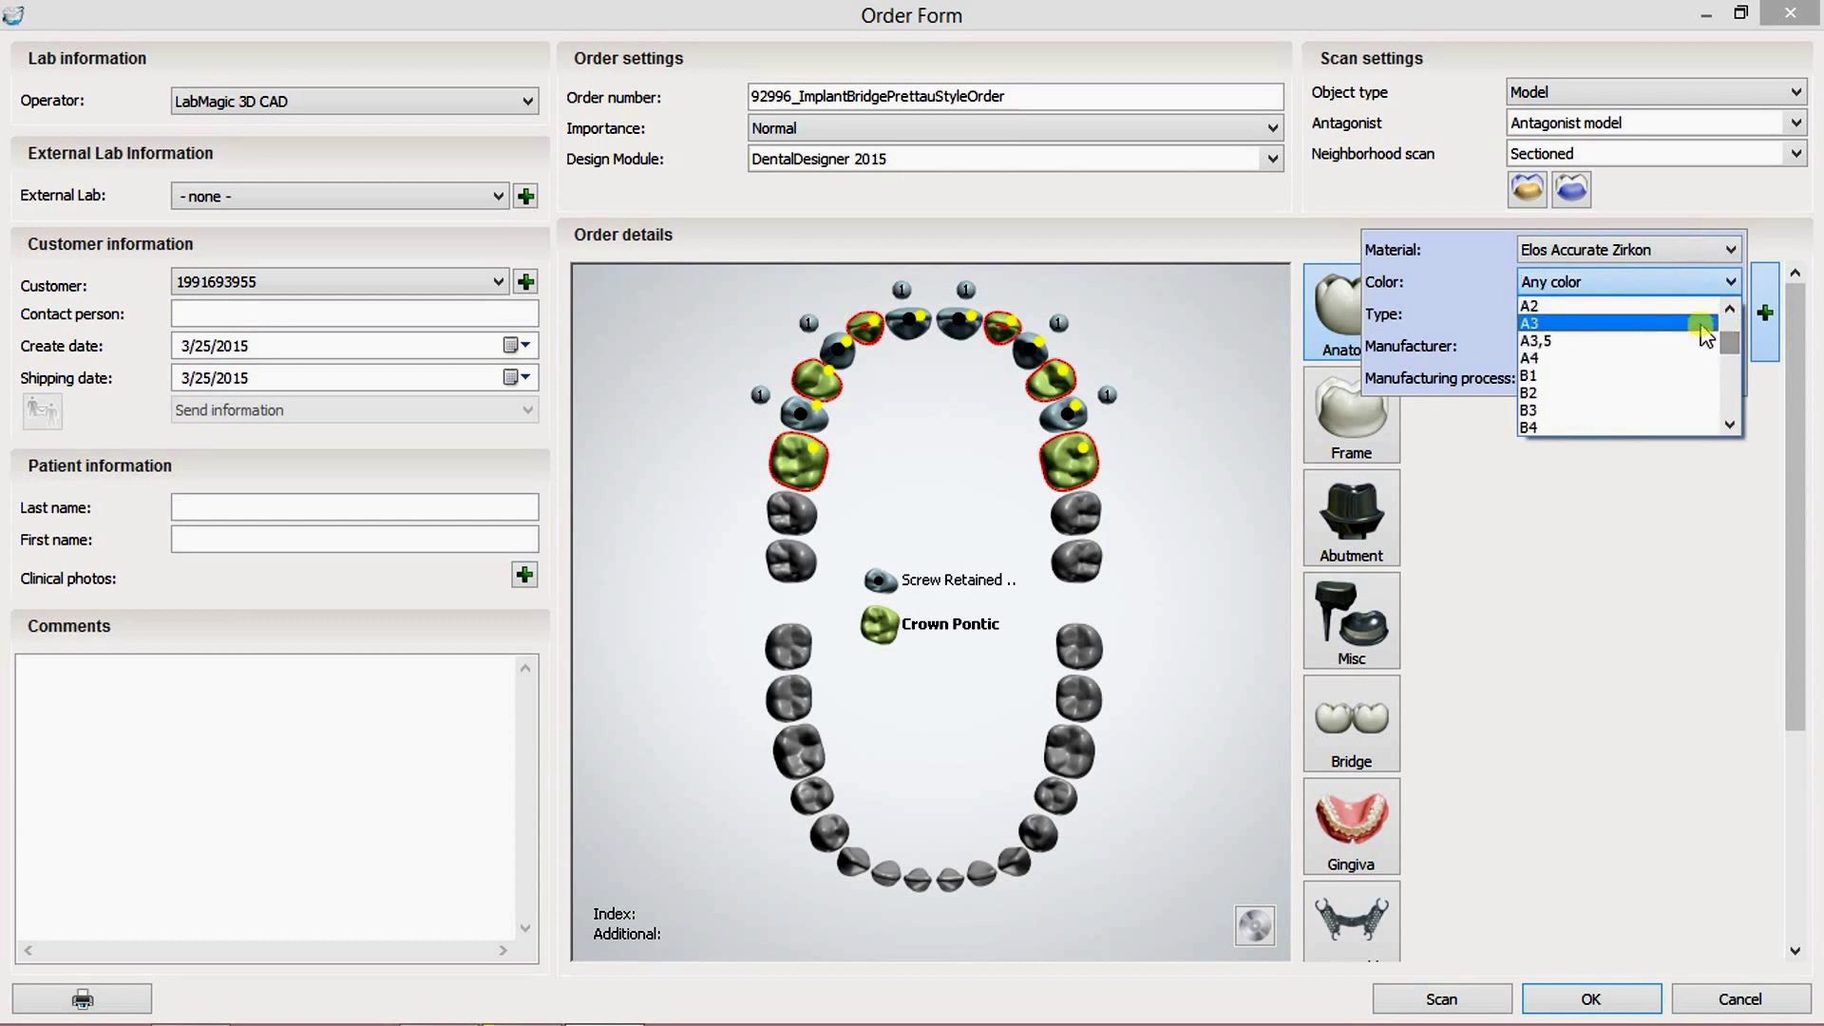
left_click(1707, 323)
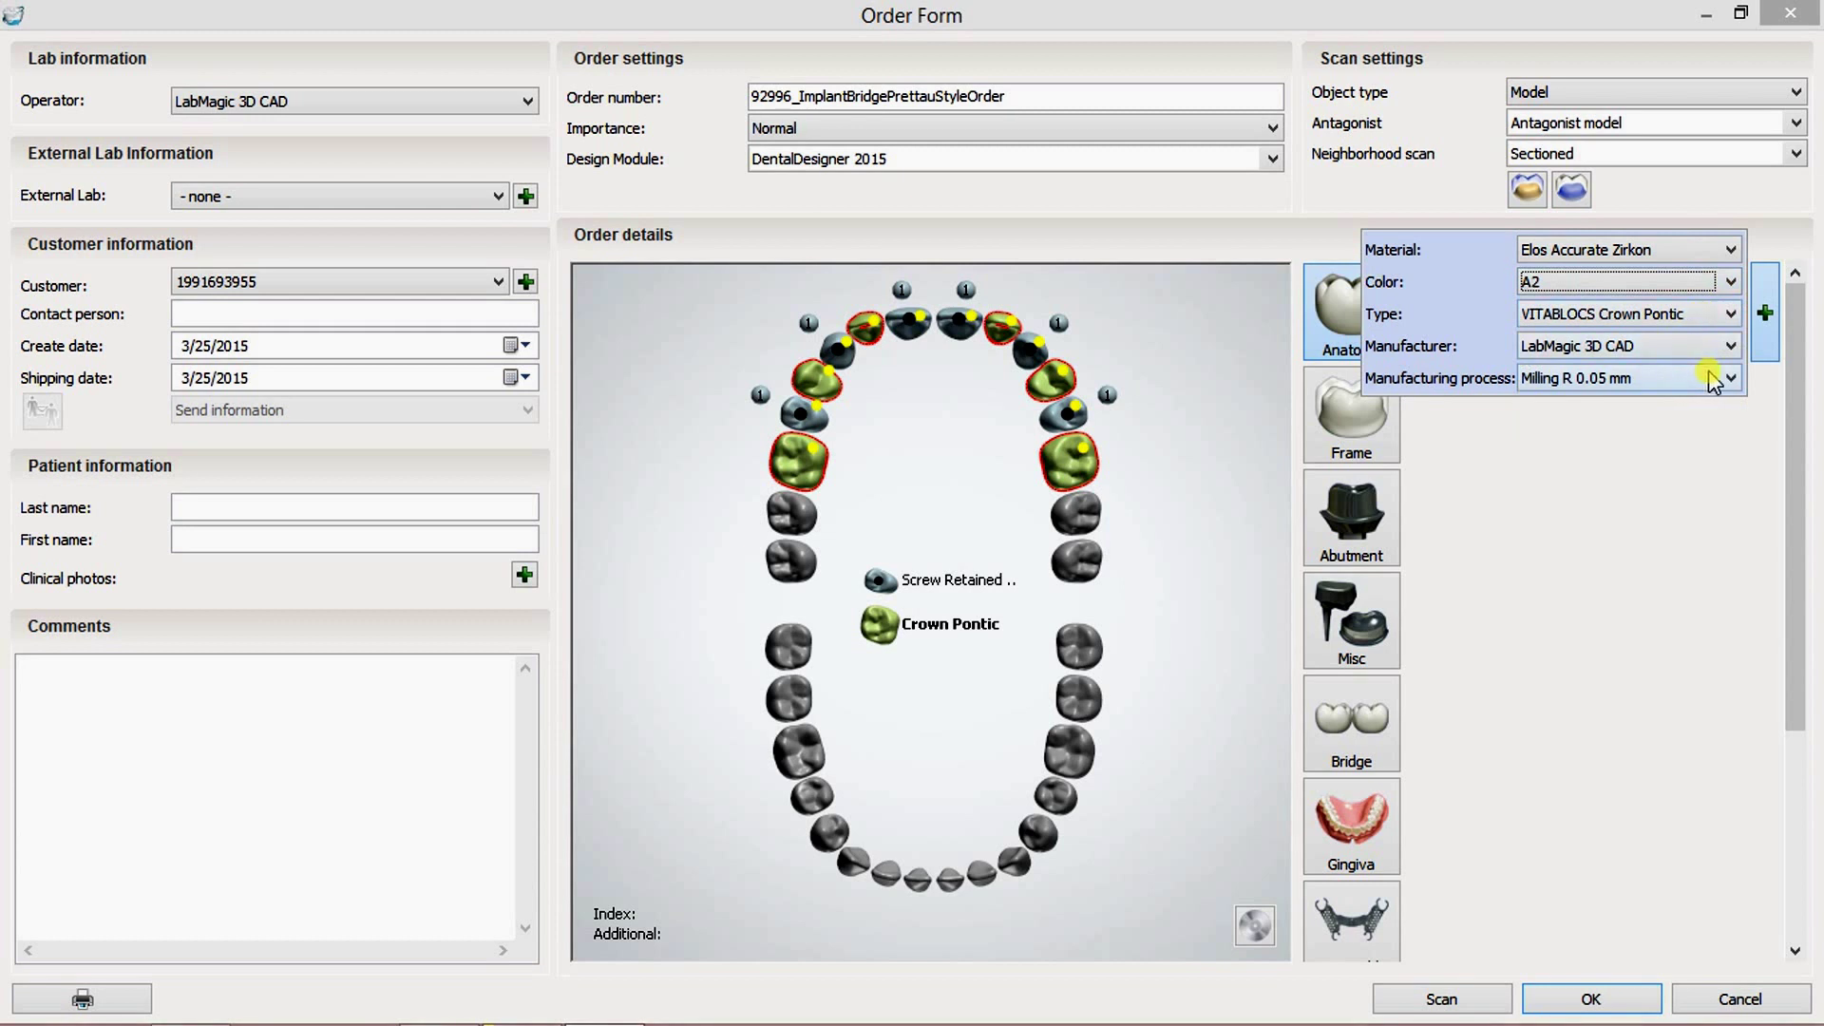
left_click(1716, 313)
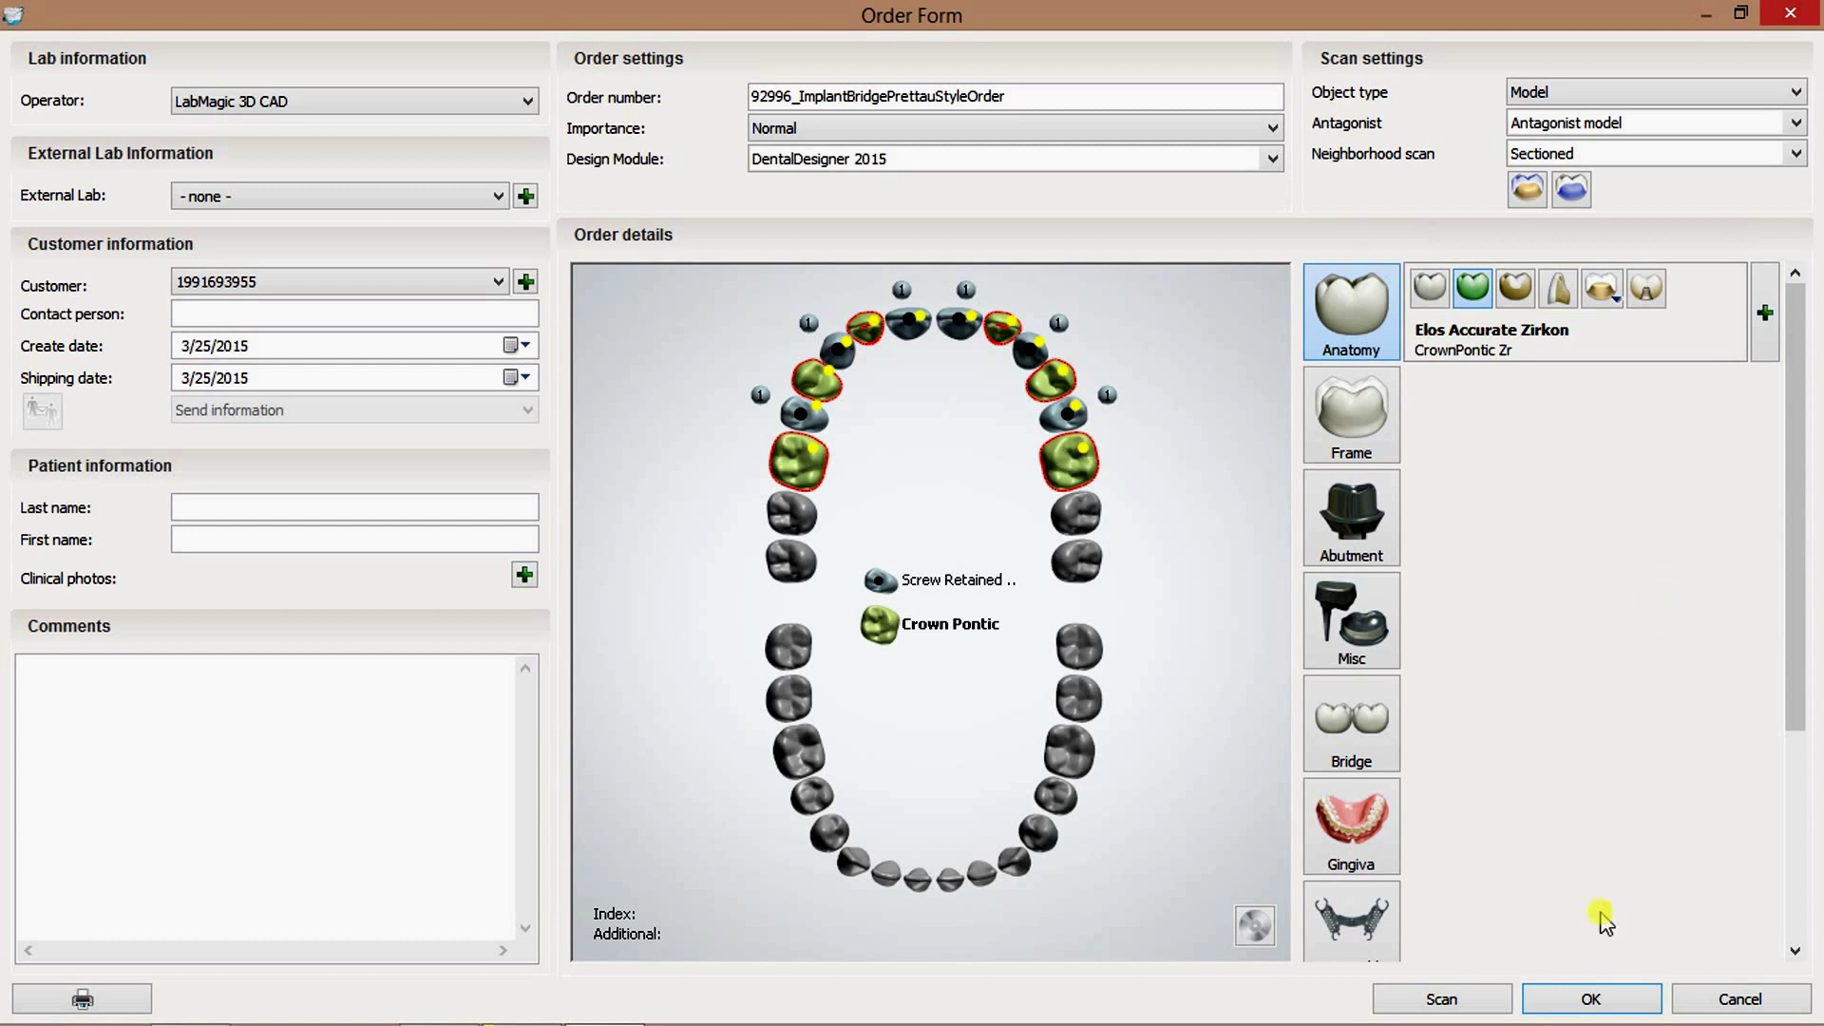
Add anatomical gingiva around the upper teeth.
right_click(1554, 1007)
left_click(1523, 869)
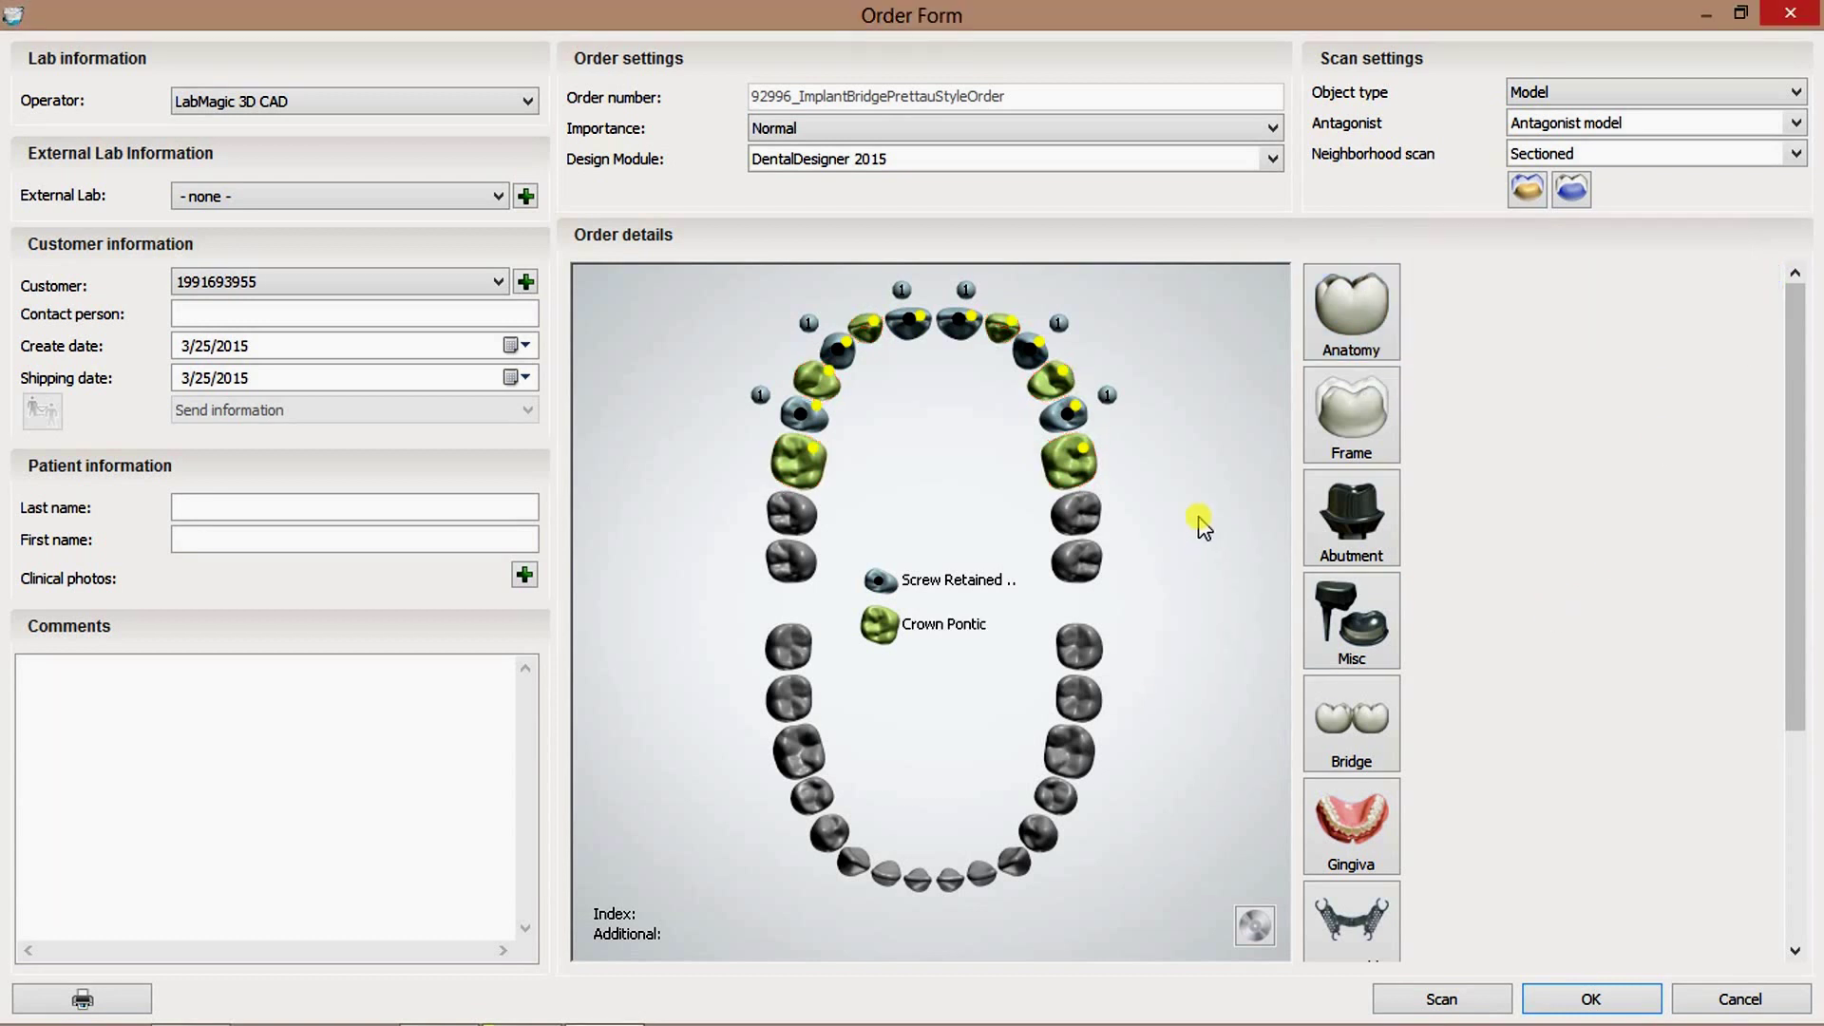
mouse_move(1547, 1018)
right_click(1554, 1007)
left_click(1543, 863)
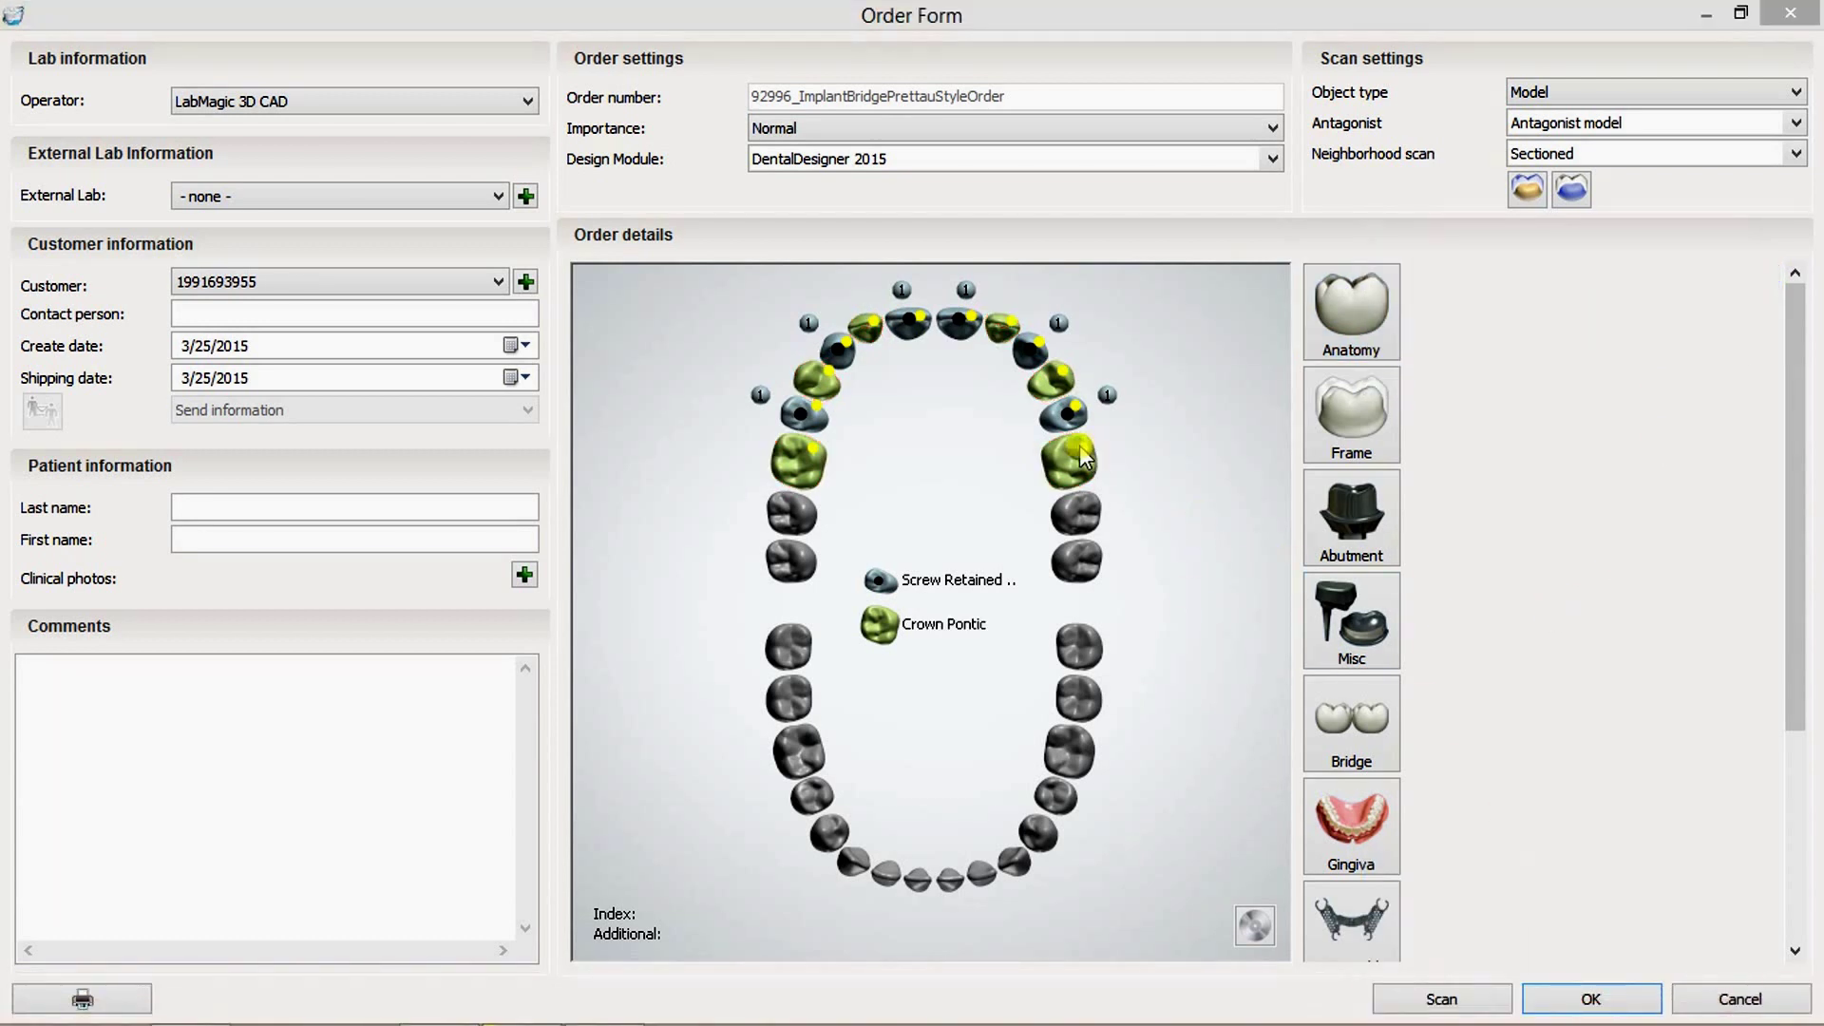
left_click(1351, 817)
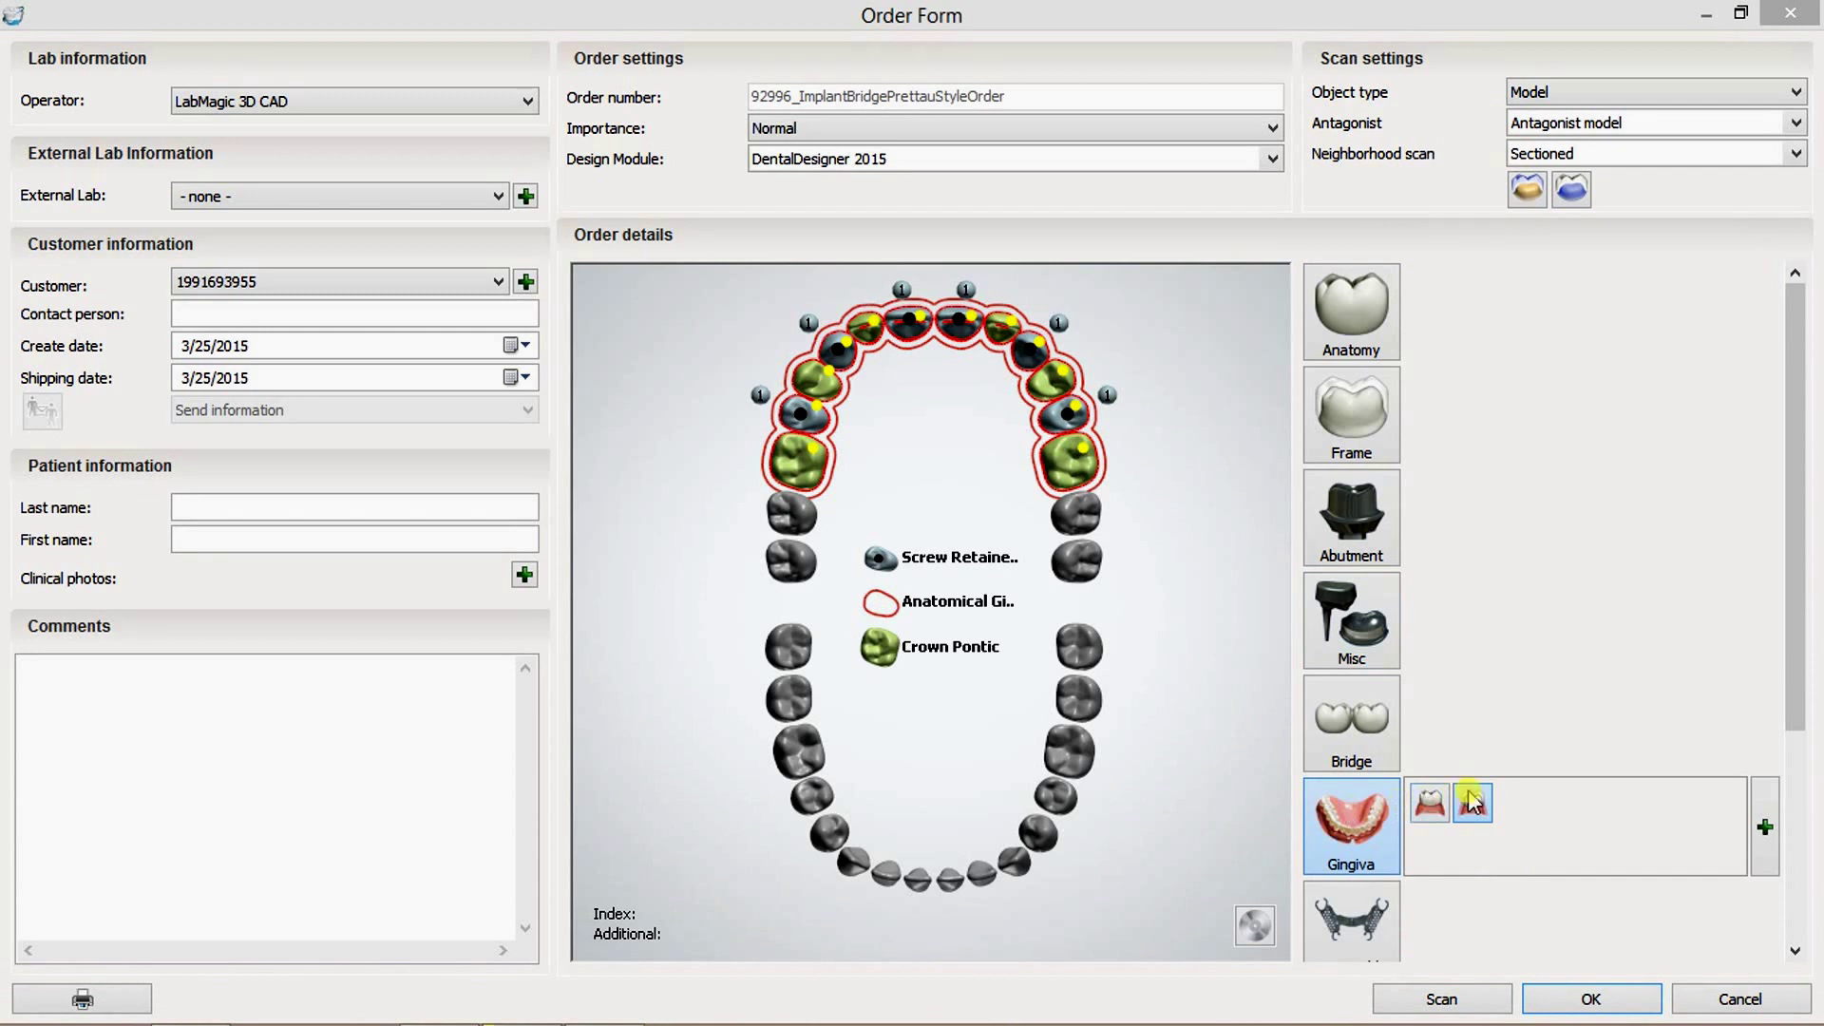
mouse_move(1767, 830)
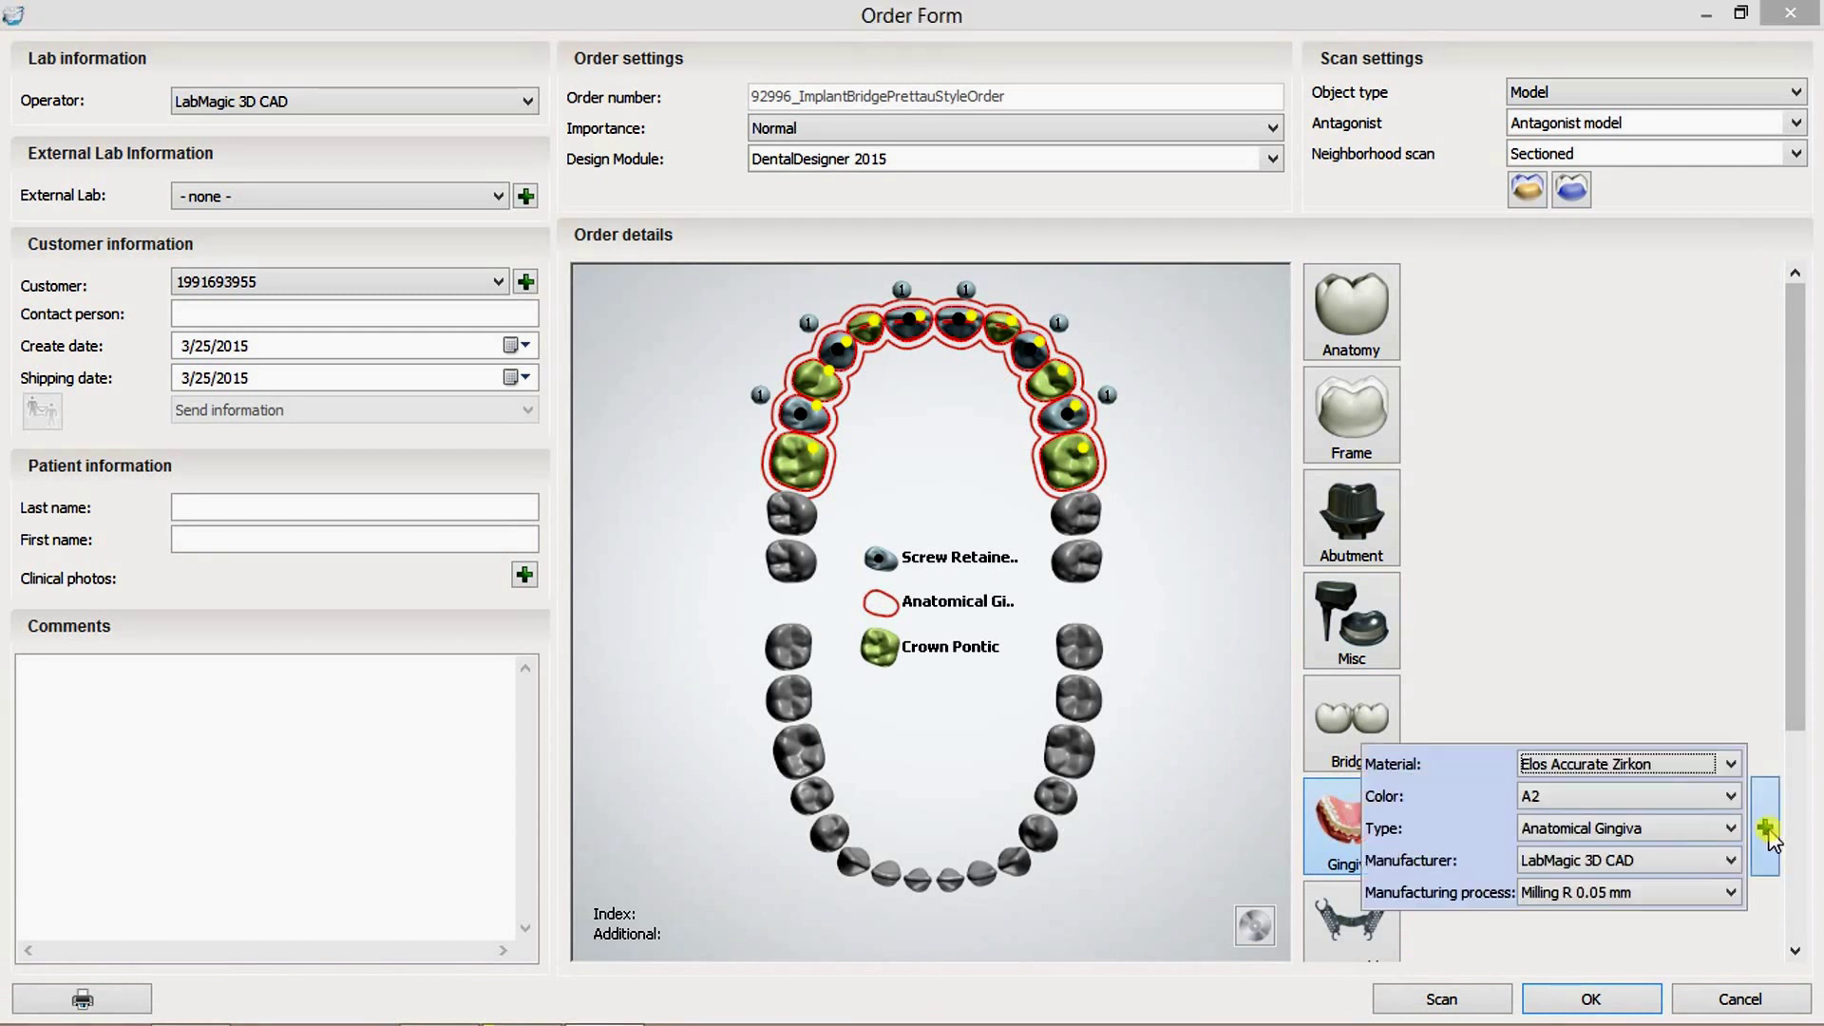
Add connector bridges between the units and save the order.
right_click(1554, 1007)
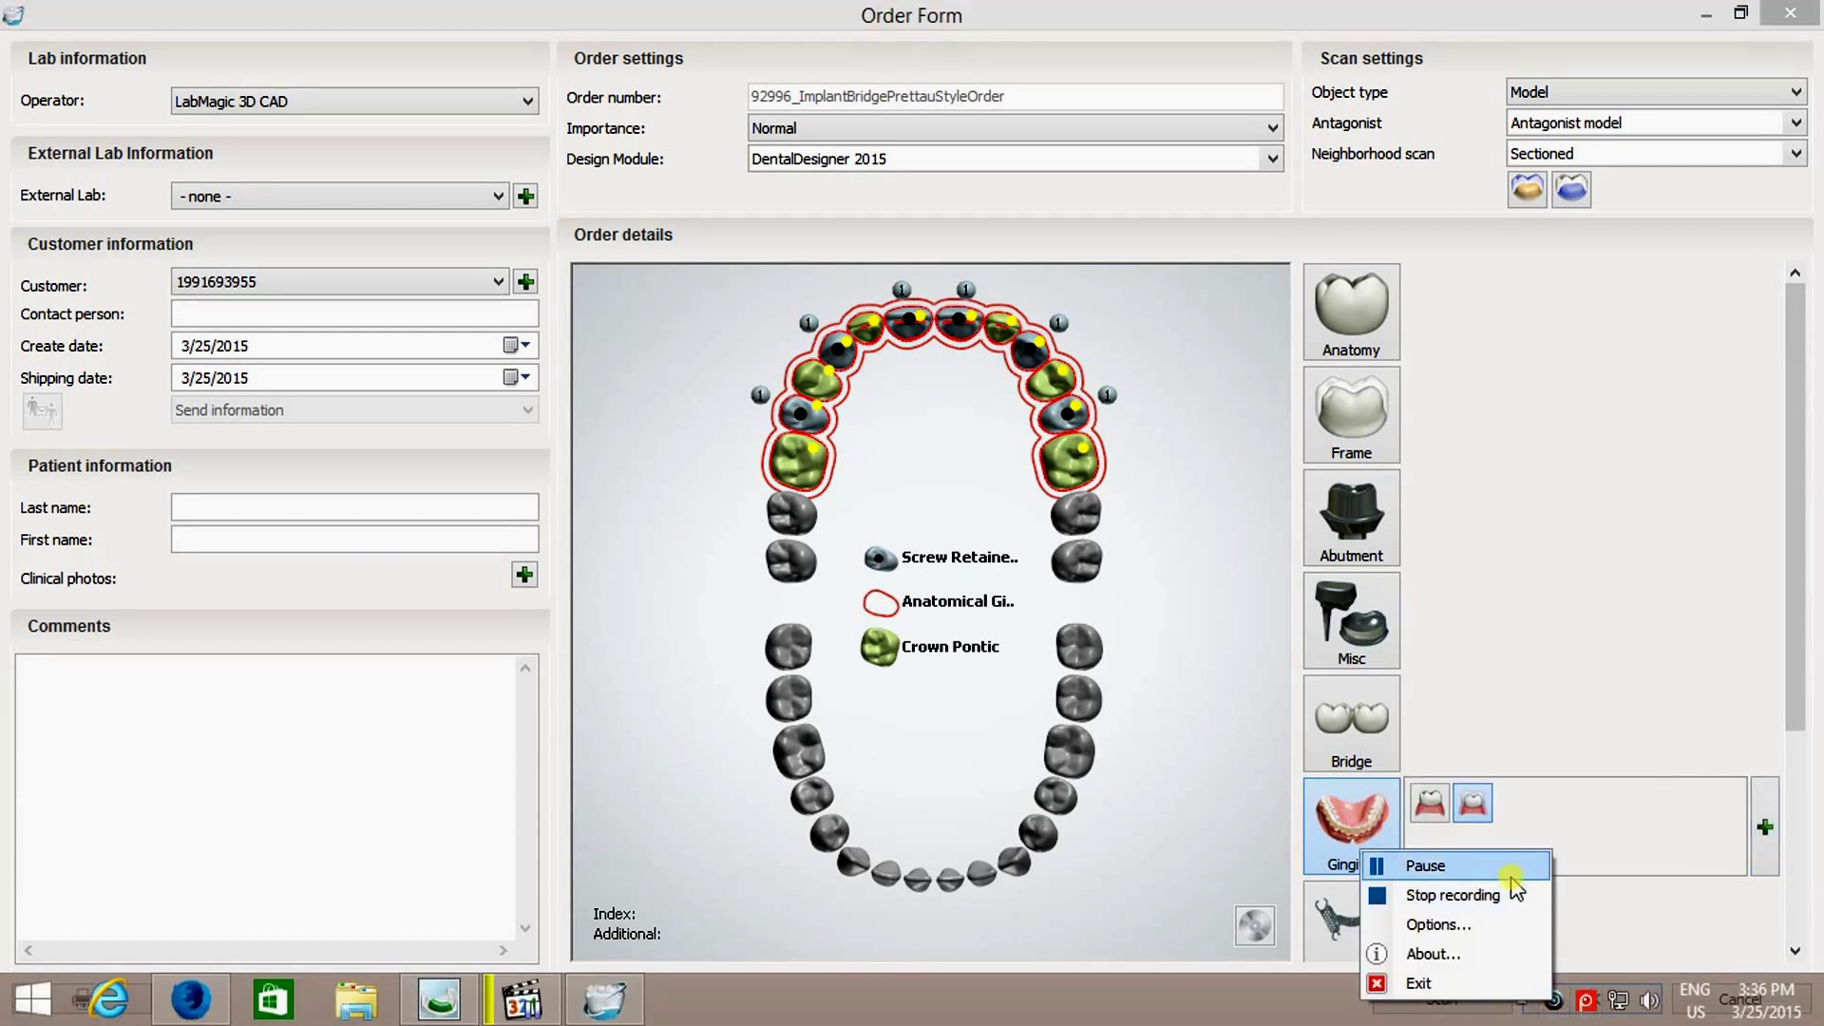
left_click(1515, 955)
left_click(1463, 813)
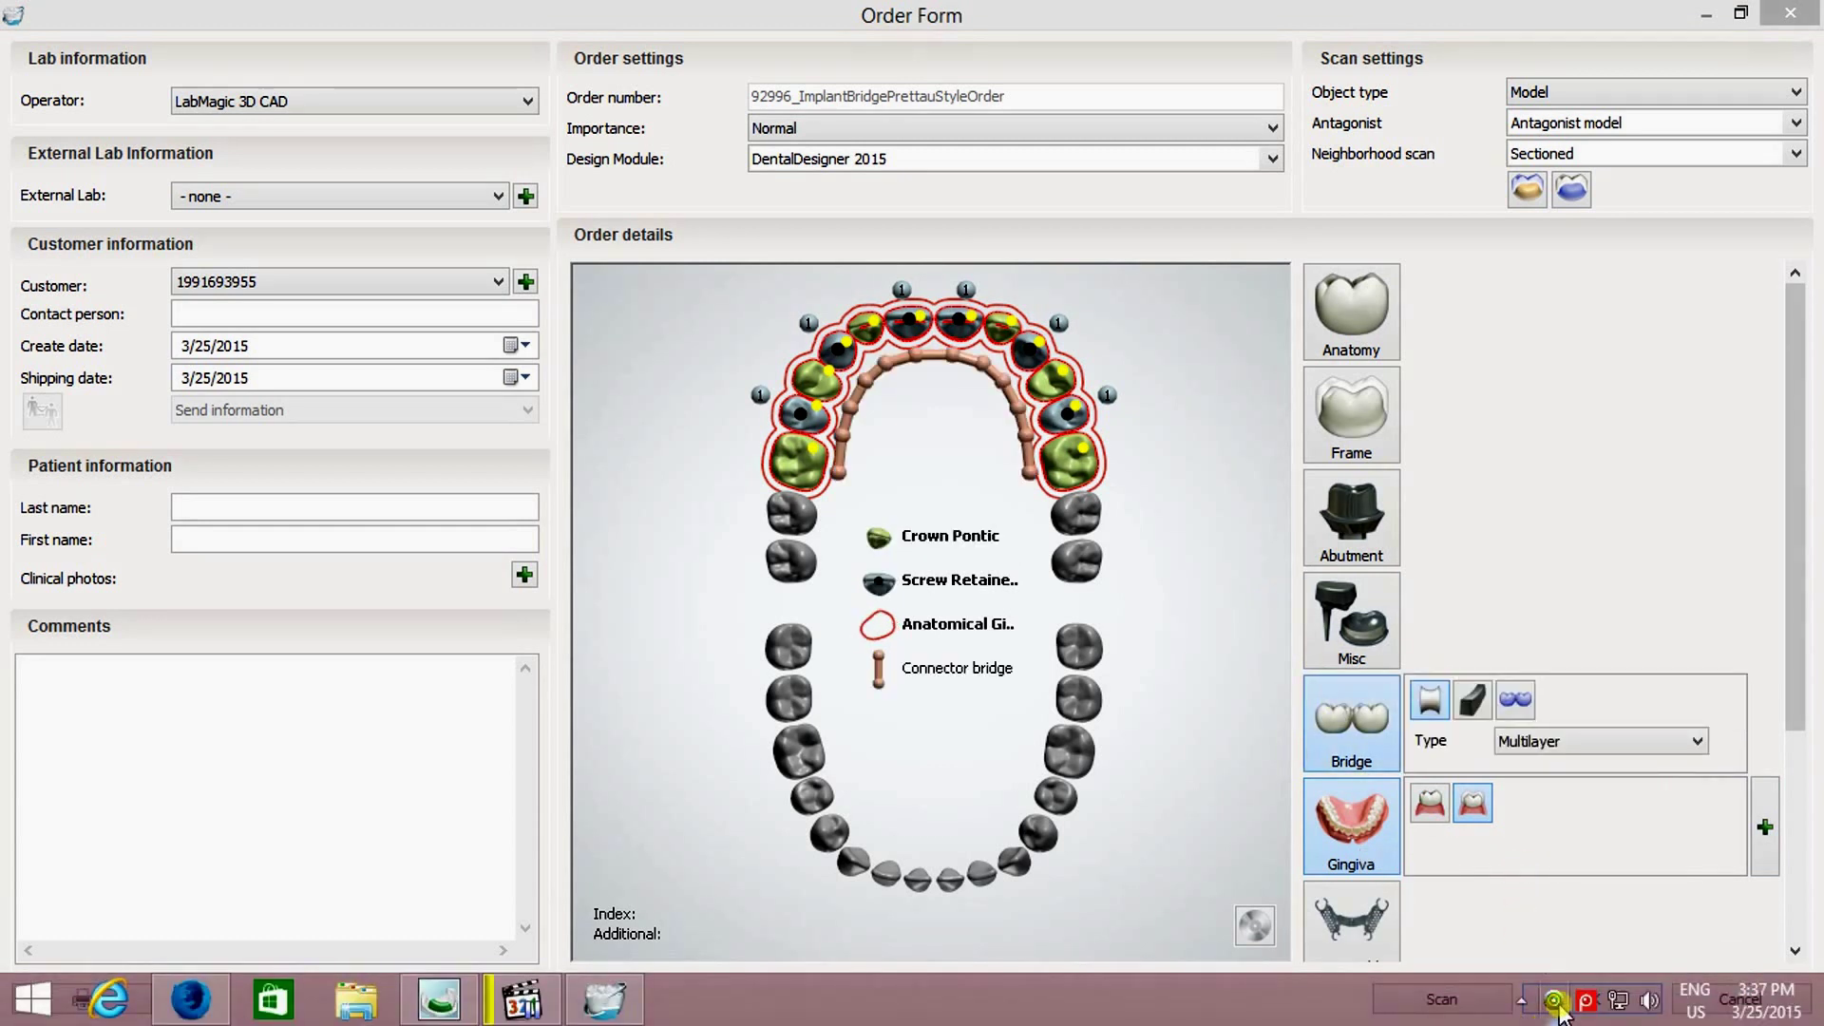
right_click(1554, 1009)
left_click(1526, 870)
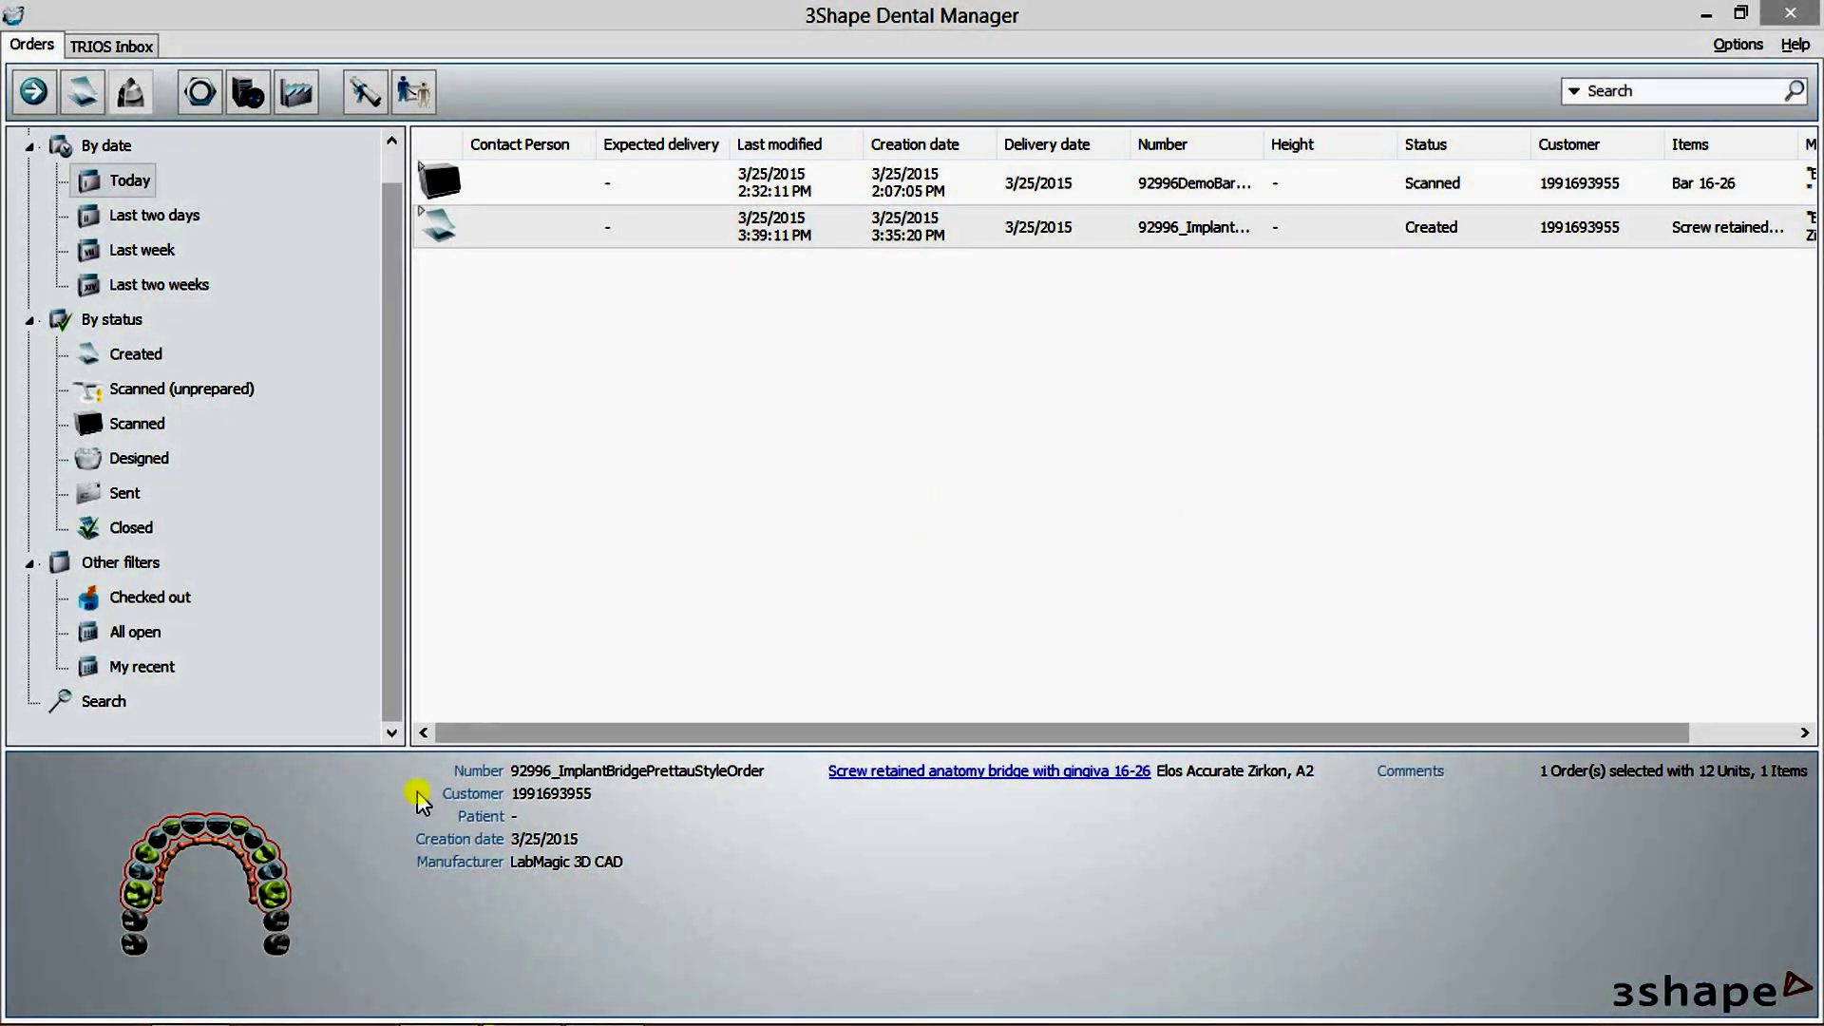
Start a scan import on the new implant bridge order and open the PreparationScan file.
left_click(722, 228)
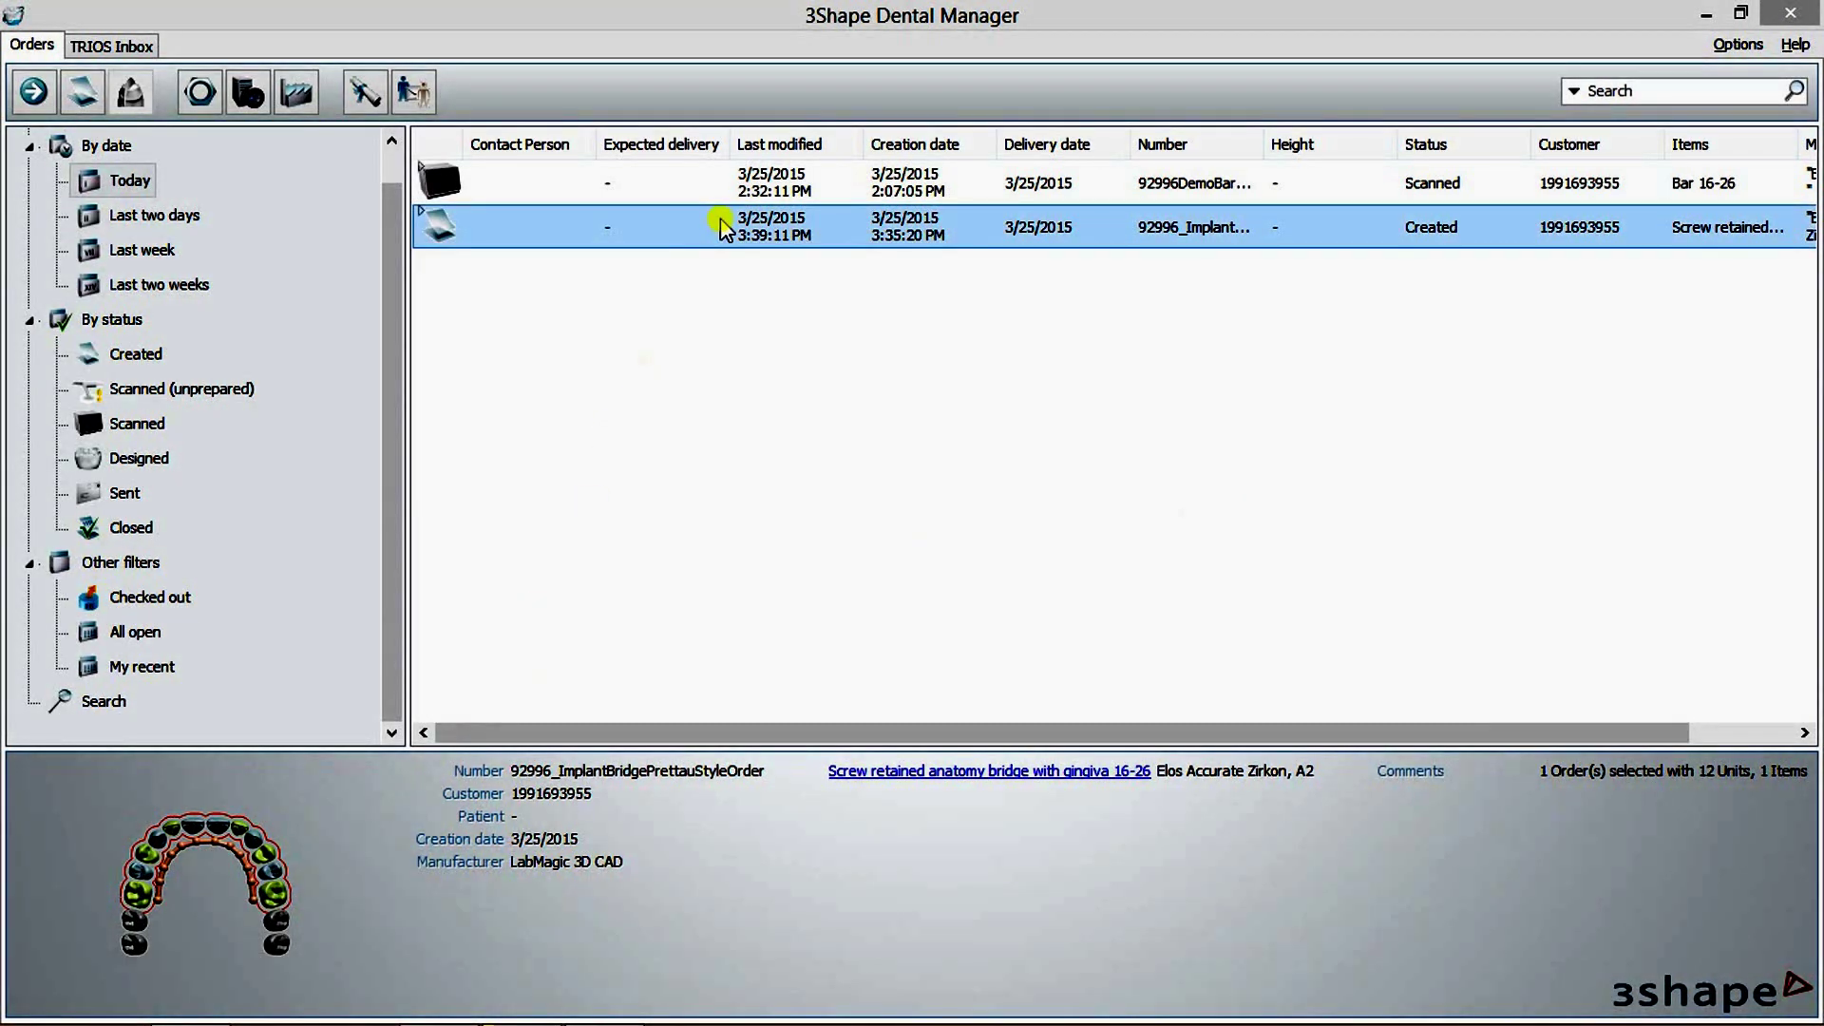
right_click(722, 228)
left_click(777, 316)
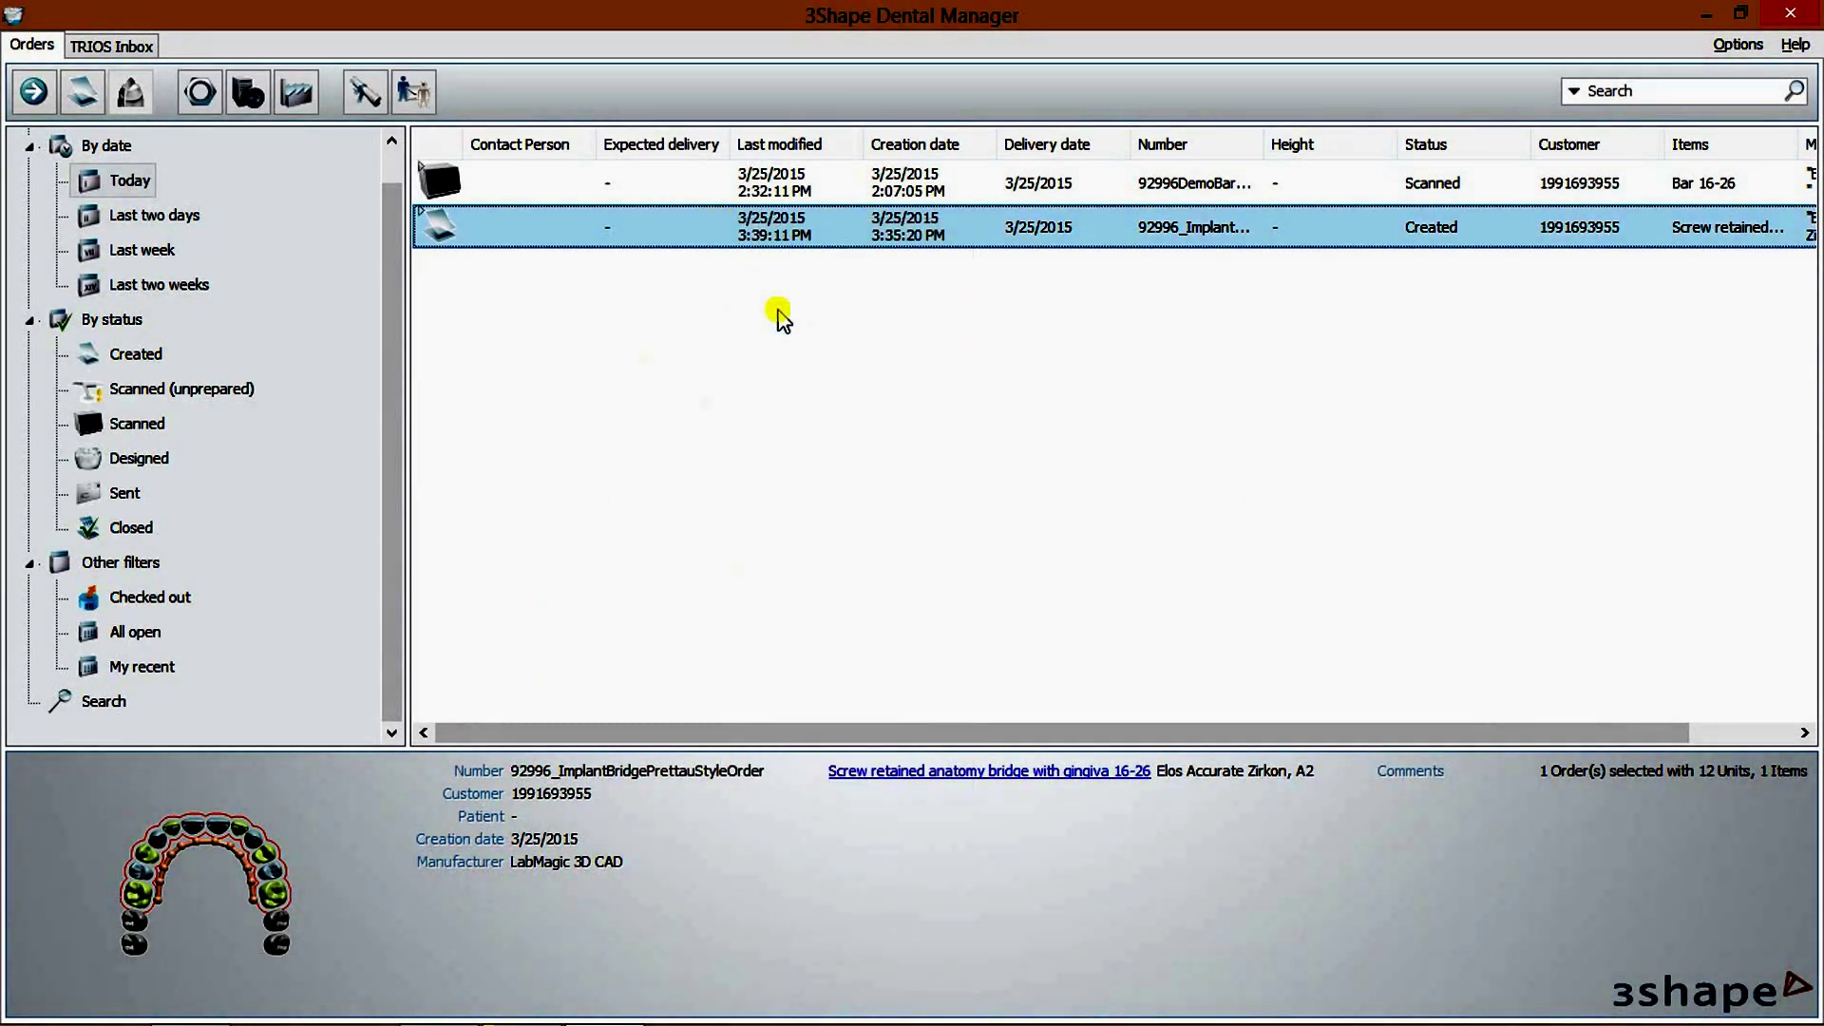
left_click(655, 333)
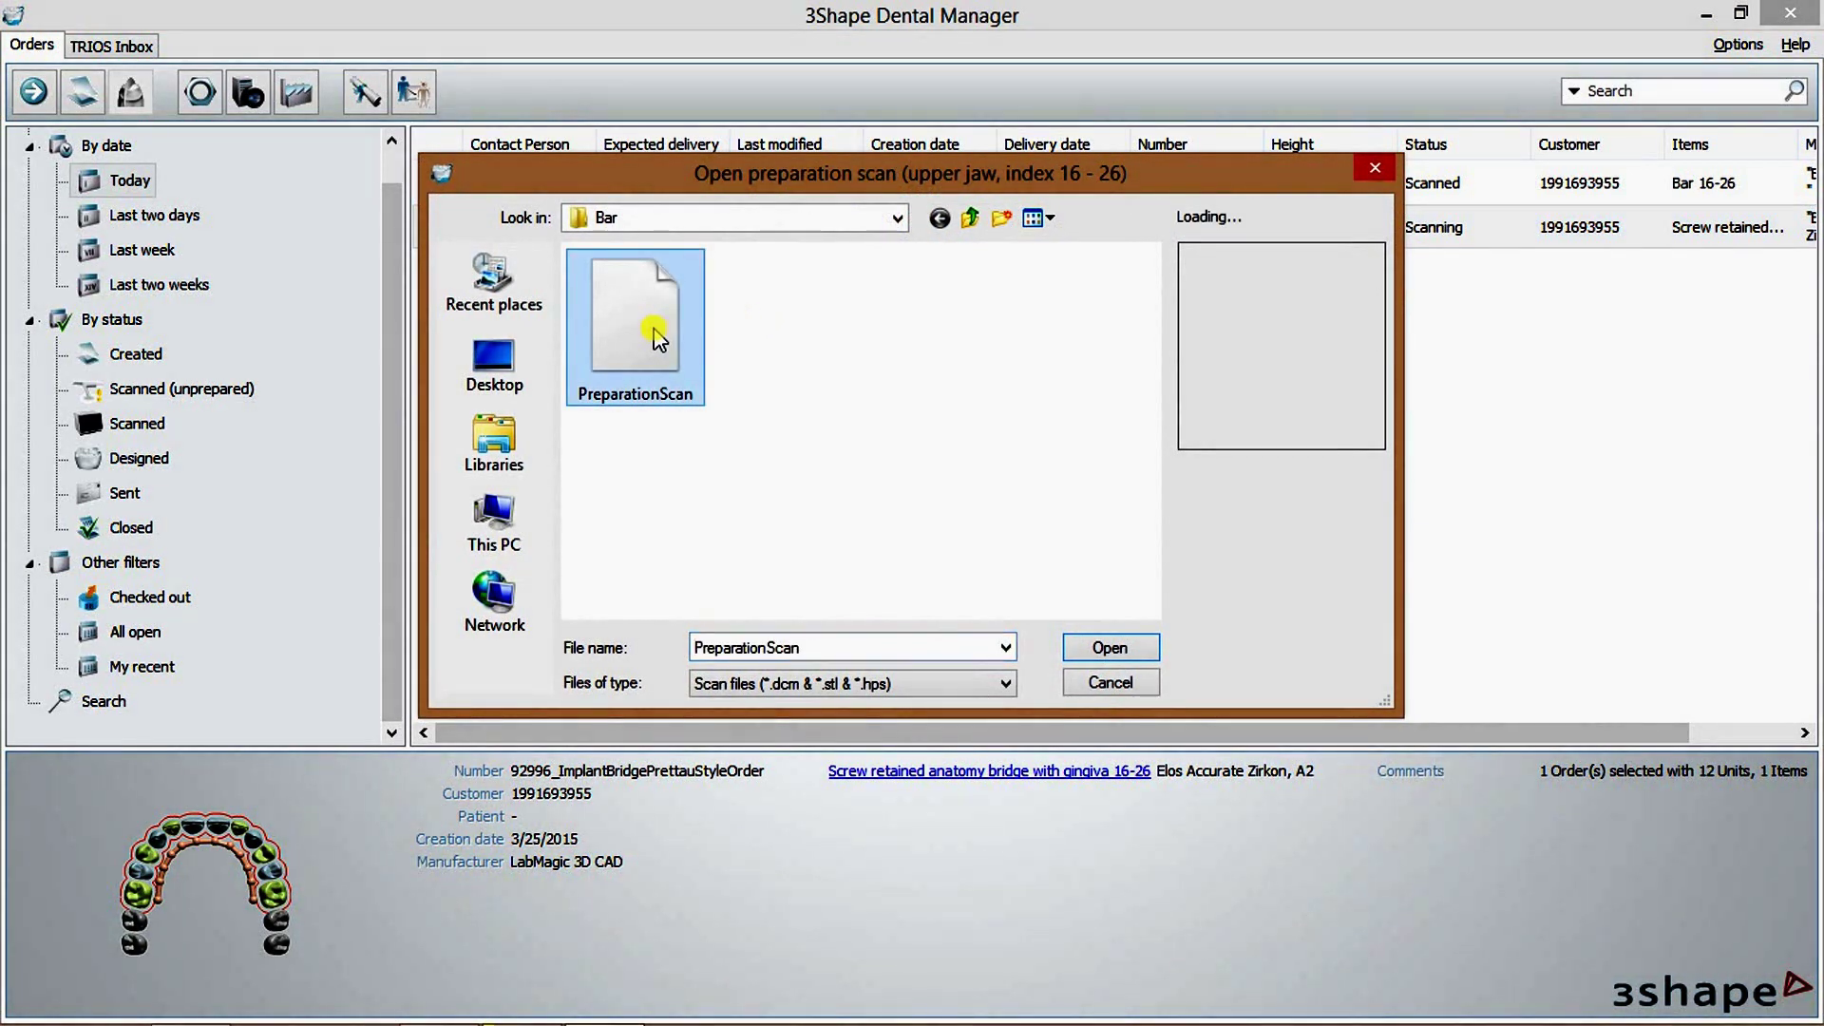
mouse_move(635, 325)
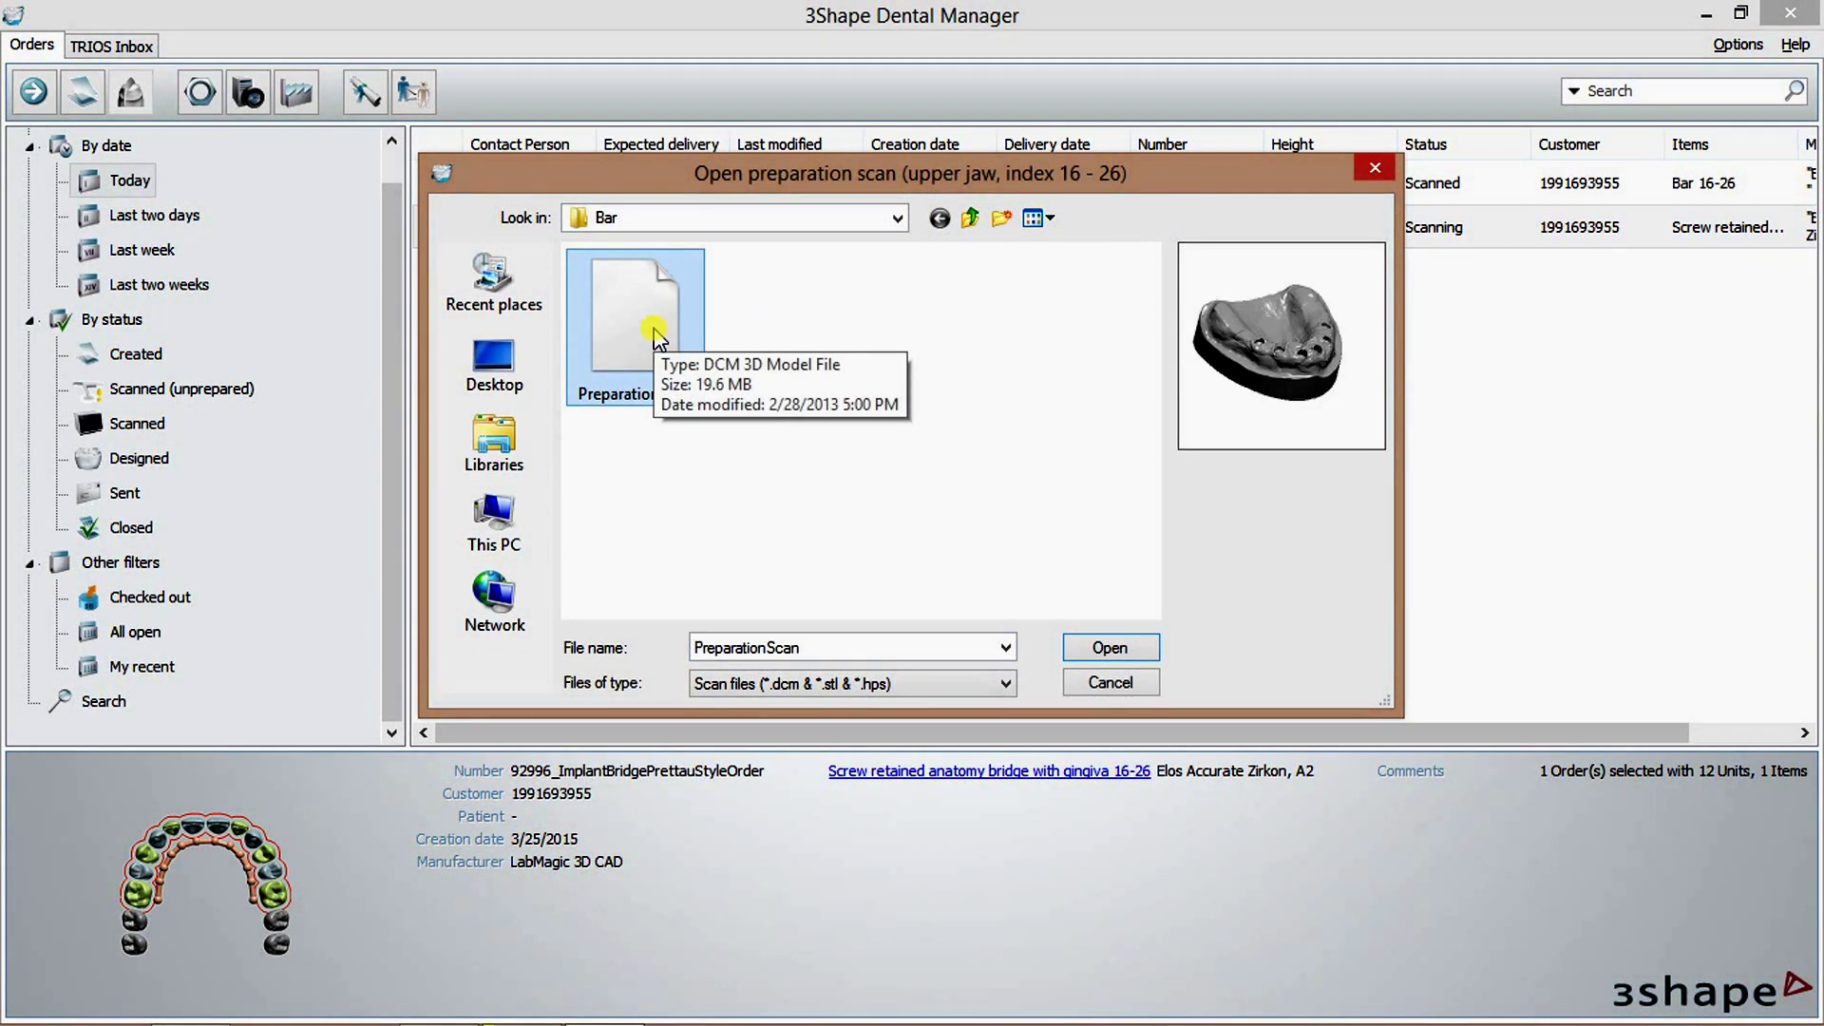
right_click(850, 442)
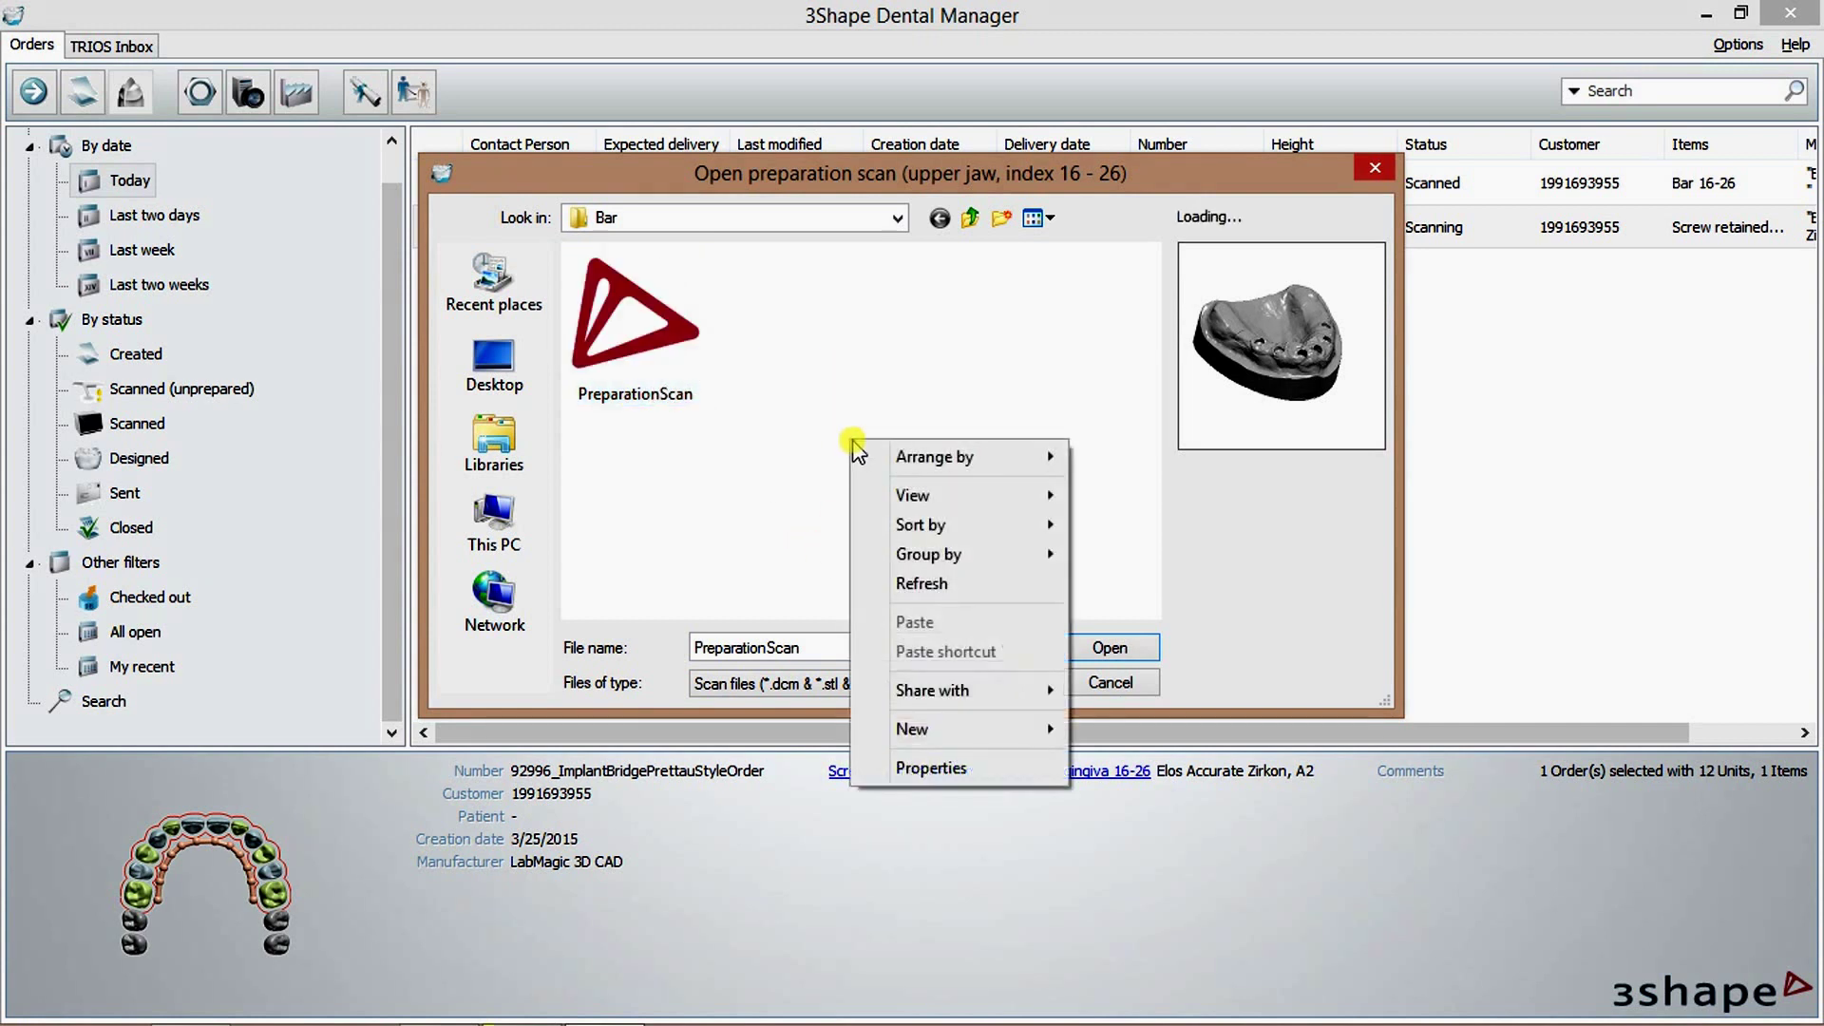
left_click(665, 325)
left_click(1102, 647)
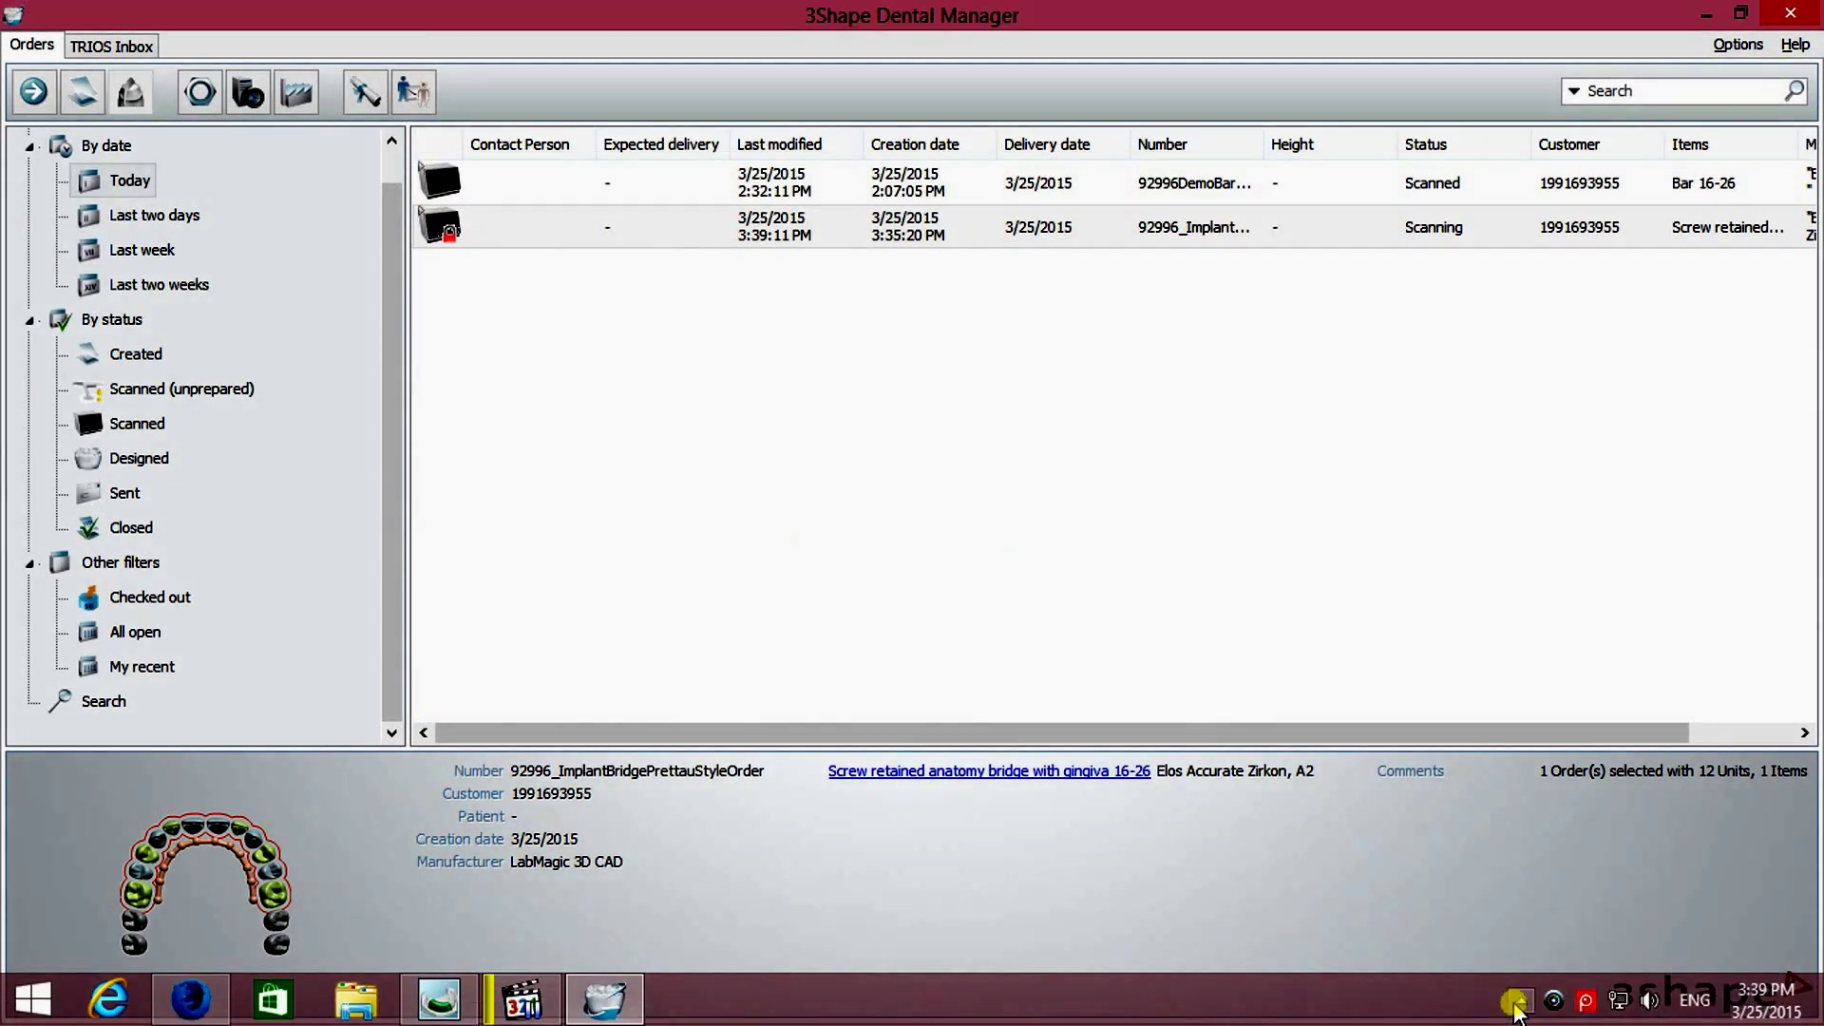
Restart the scan import on the implant bridge order and choose PreparationScan again.
right_click(1517, 996)
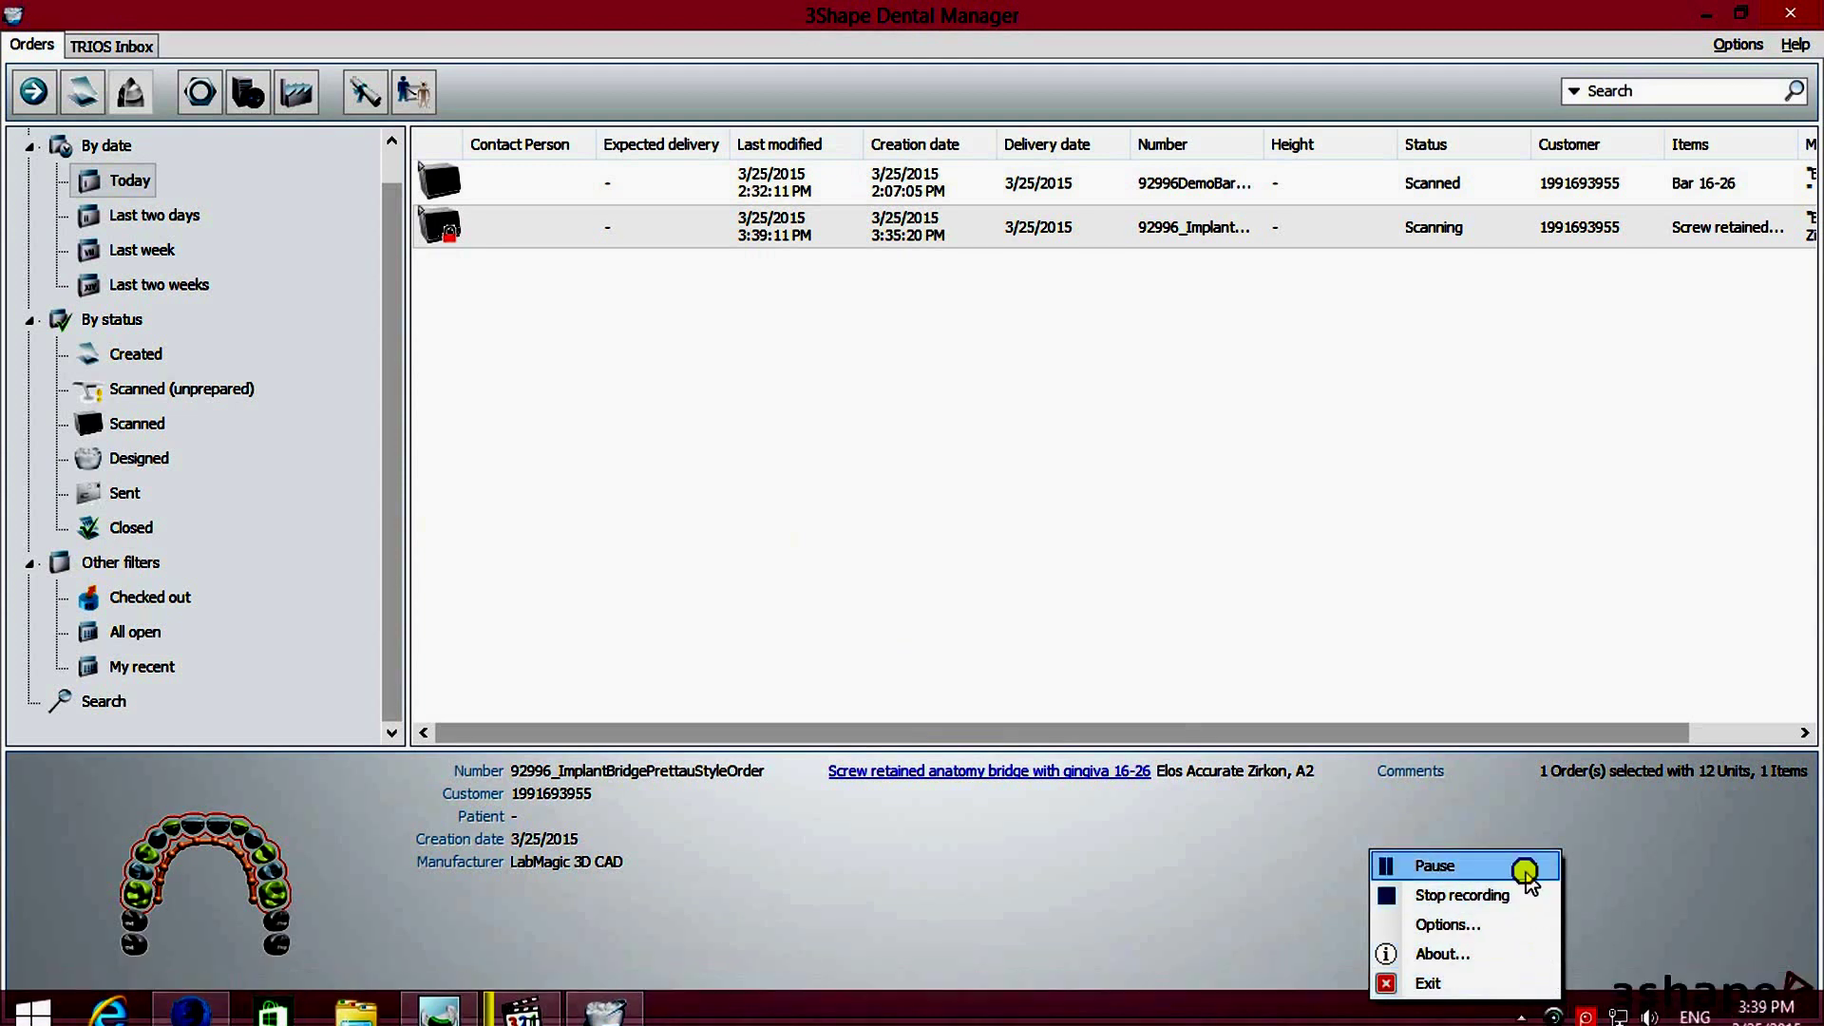
left_click(1514, 863)
right_click(909, 233)
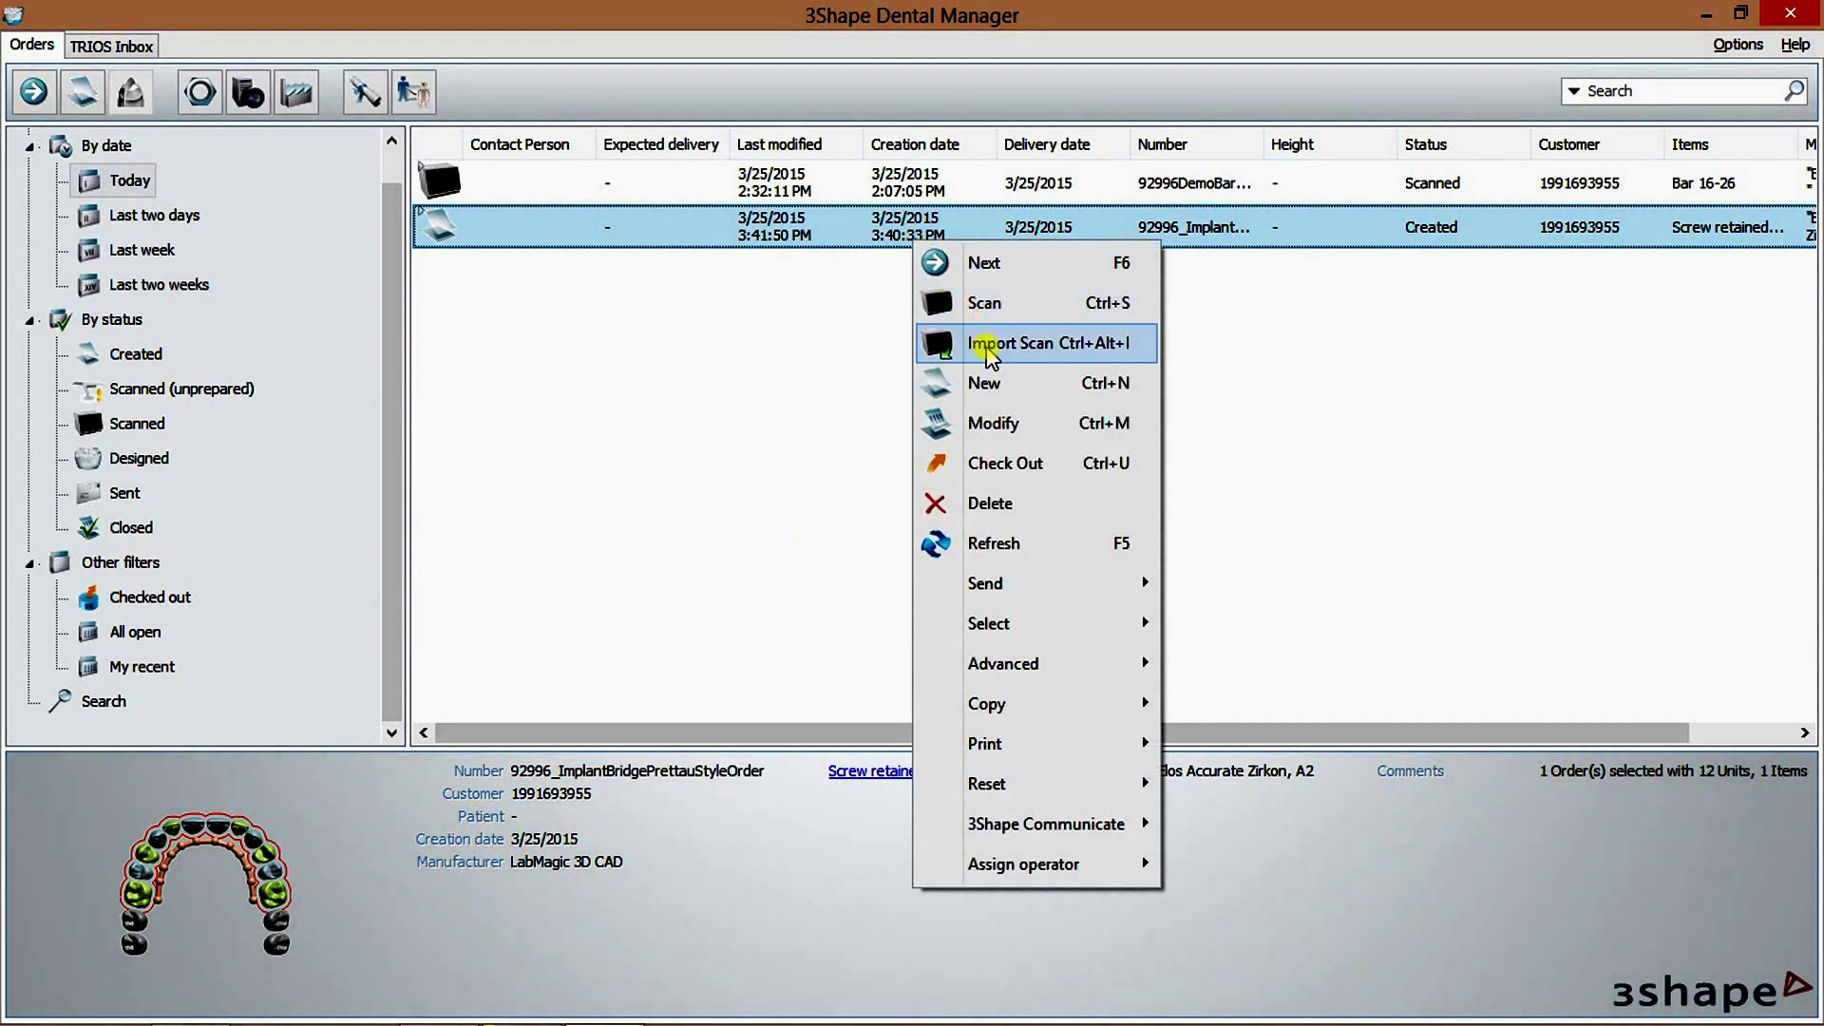
left_click(988, 353)
left_click(634, 323)
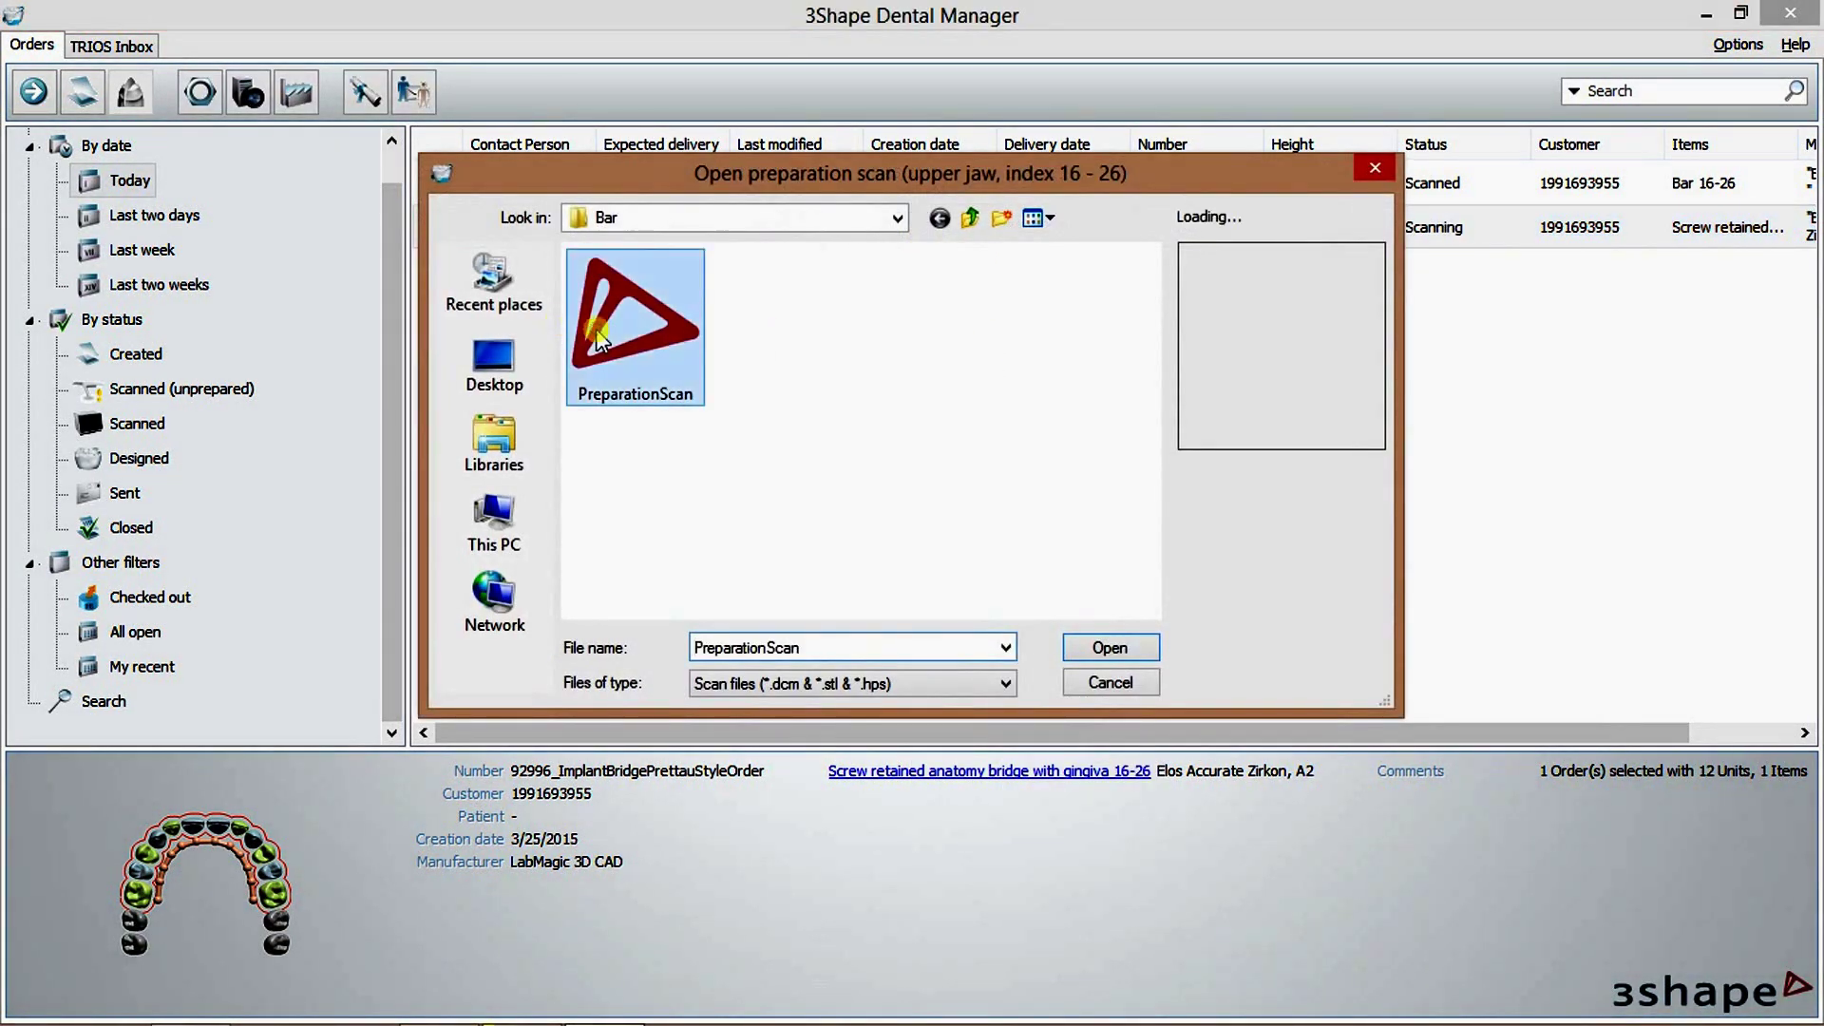
Open the scan and annotate pontics 16, 14, 12, 22, 24 and abutments 15, 13, 21, 23, 25.
left_click(1143, 646)
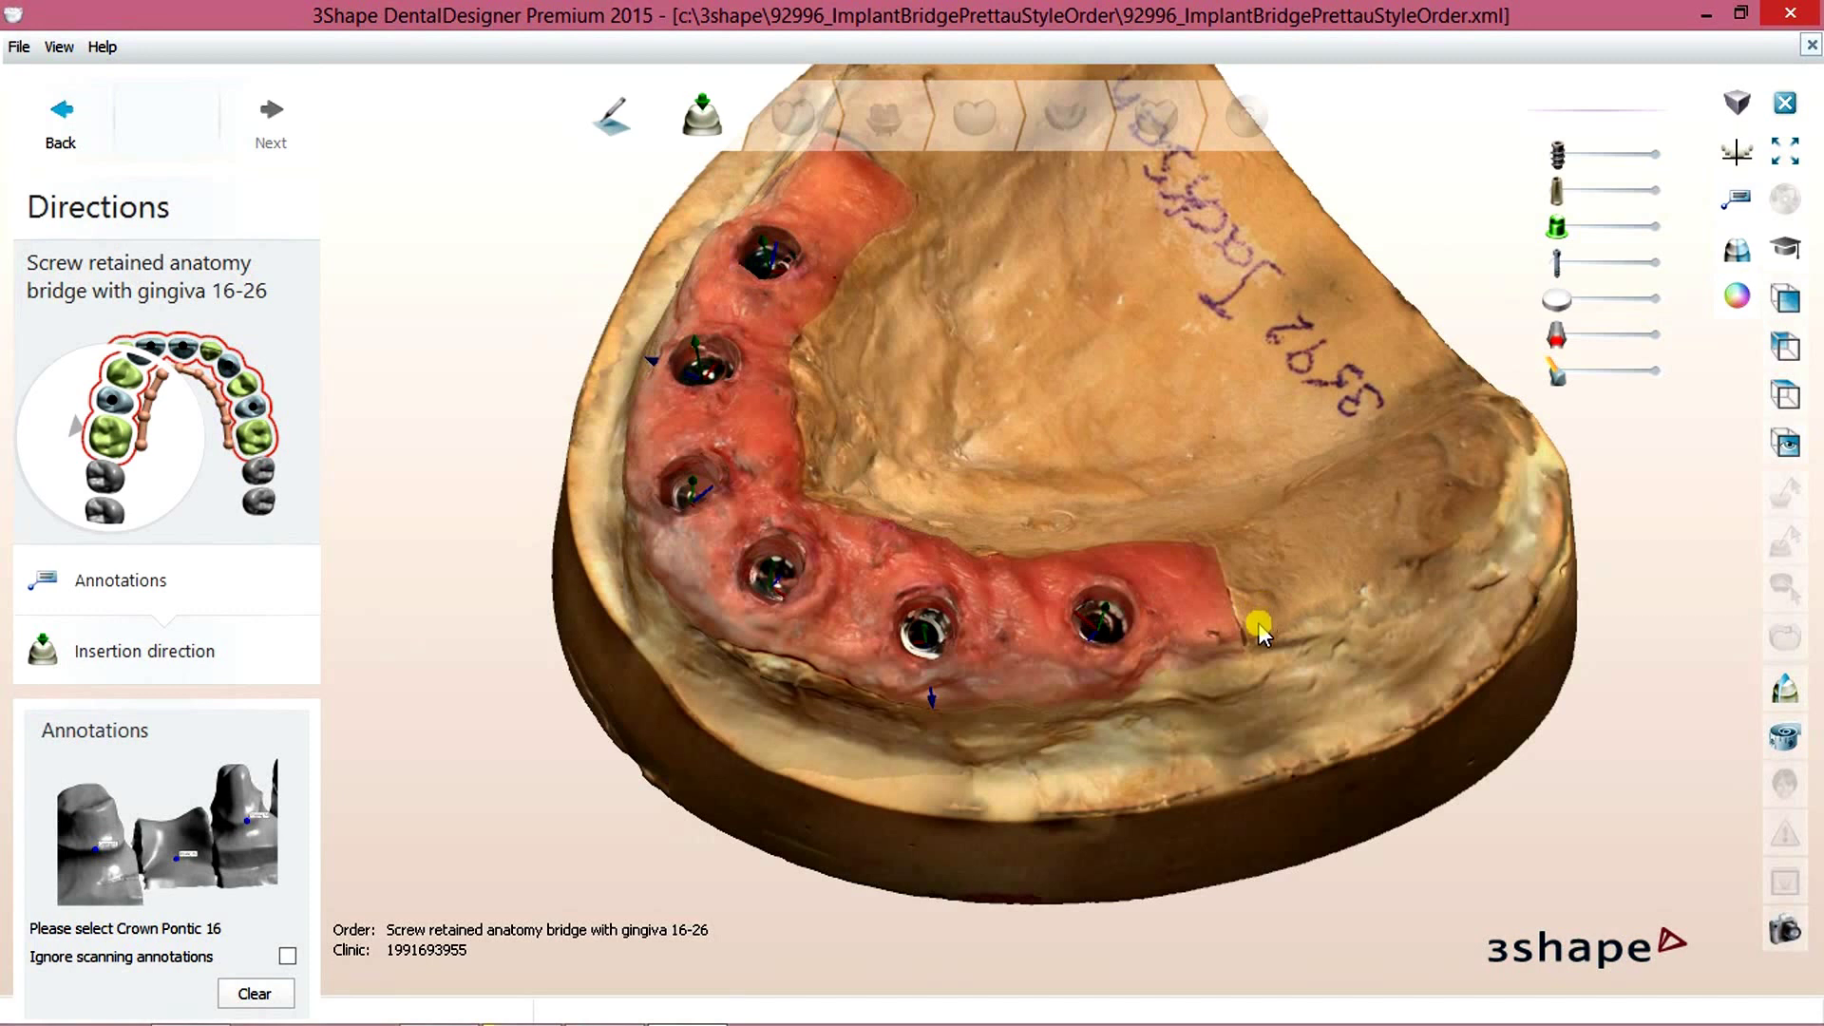
left_click(1262, 609)
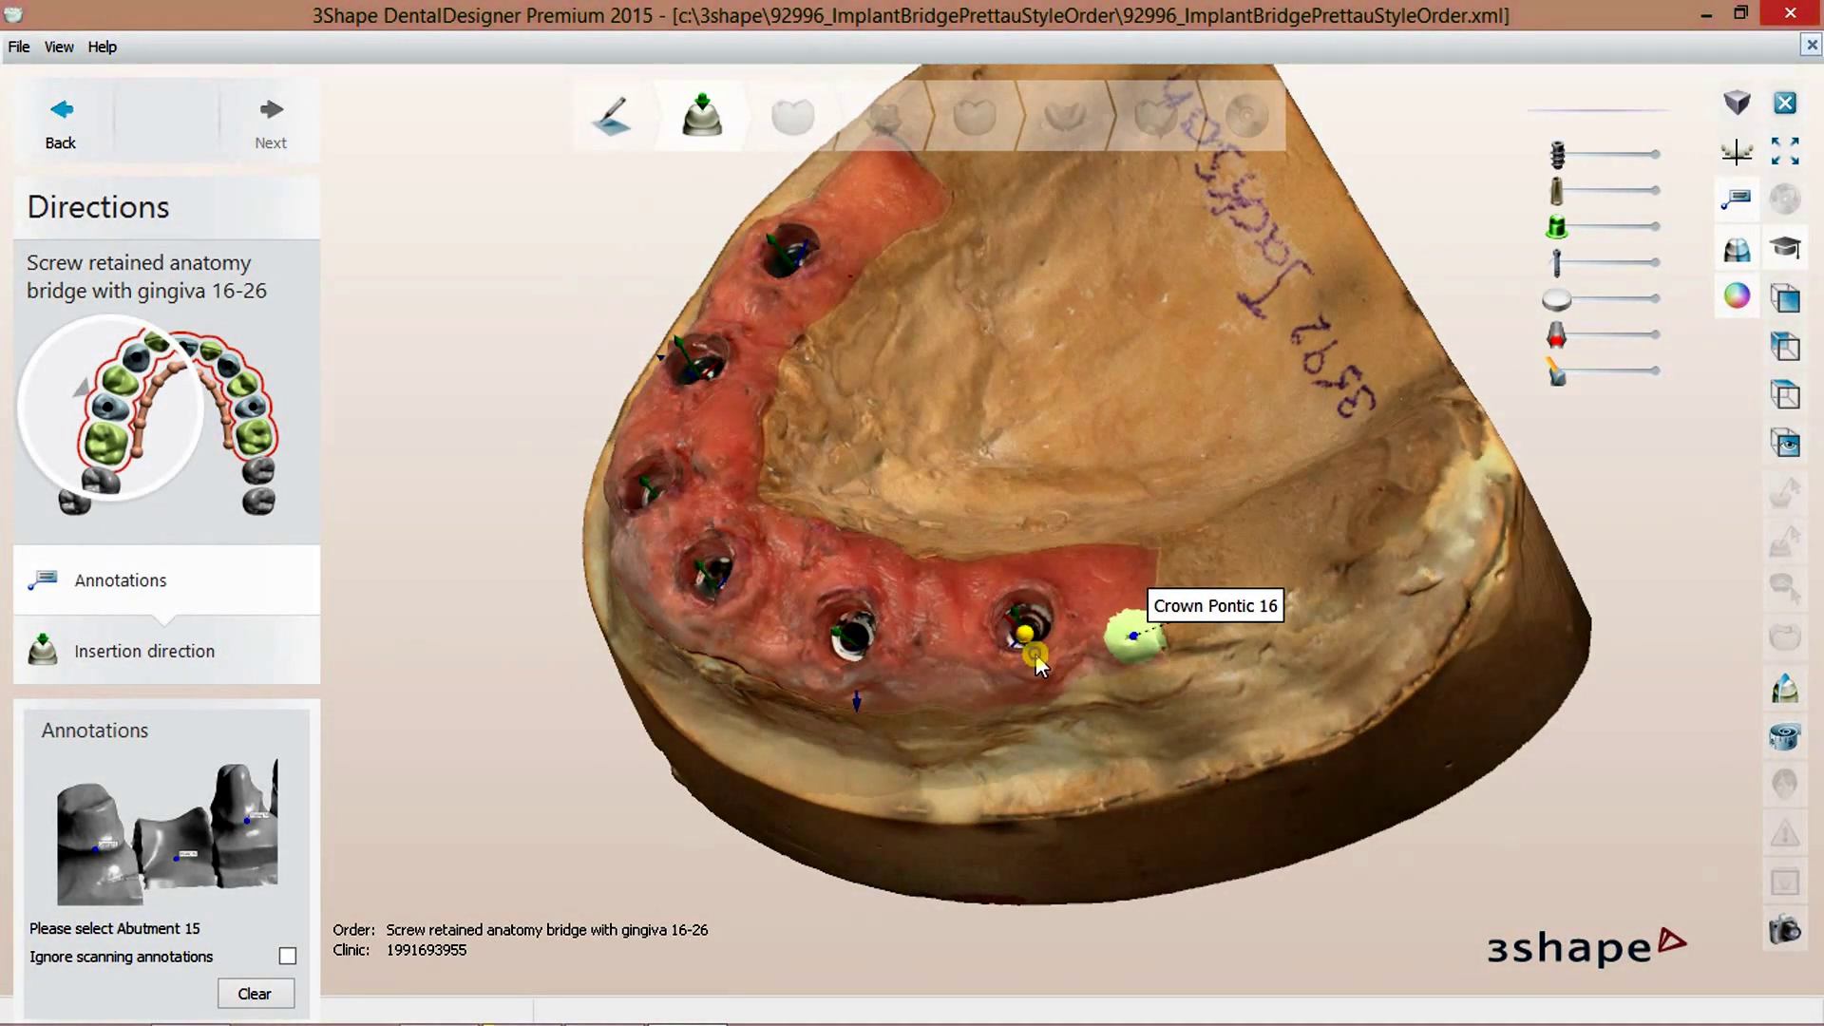
left_click(1036, 654)
left_click(978, 671)
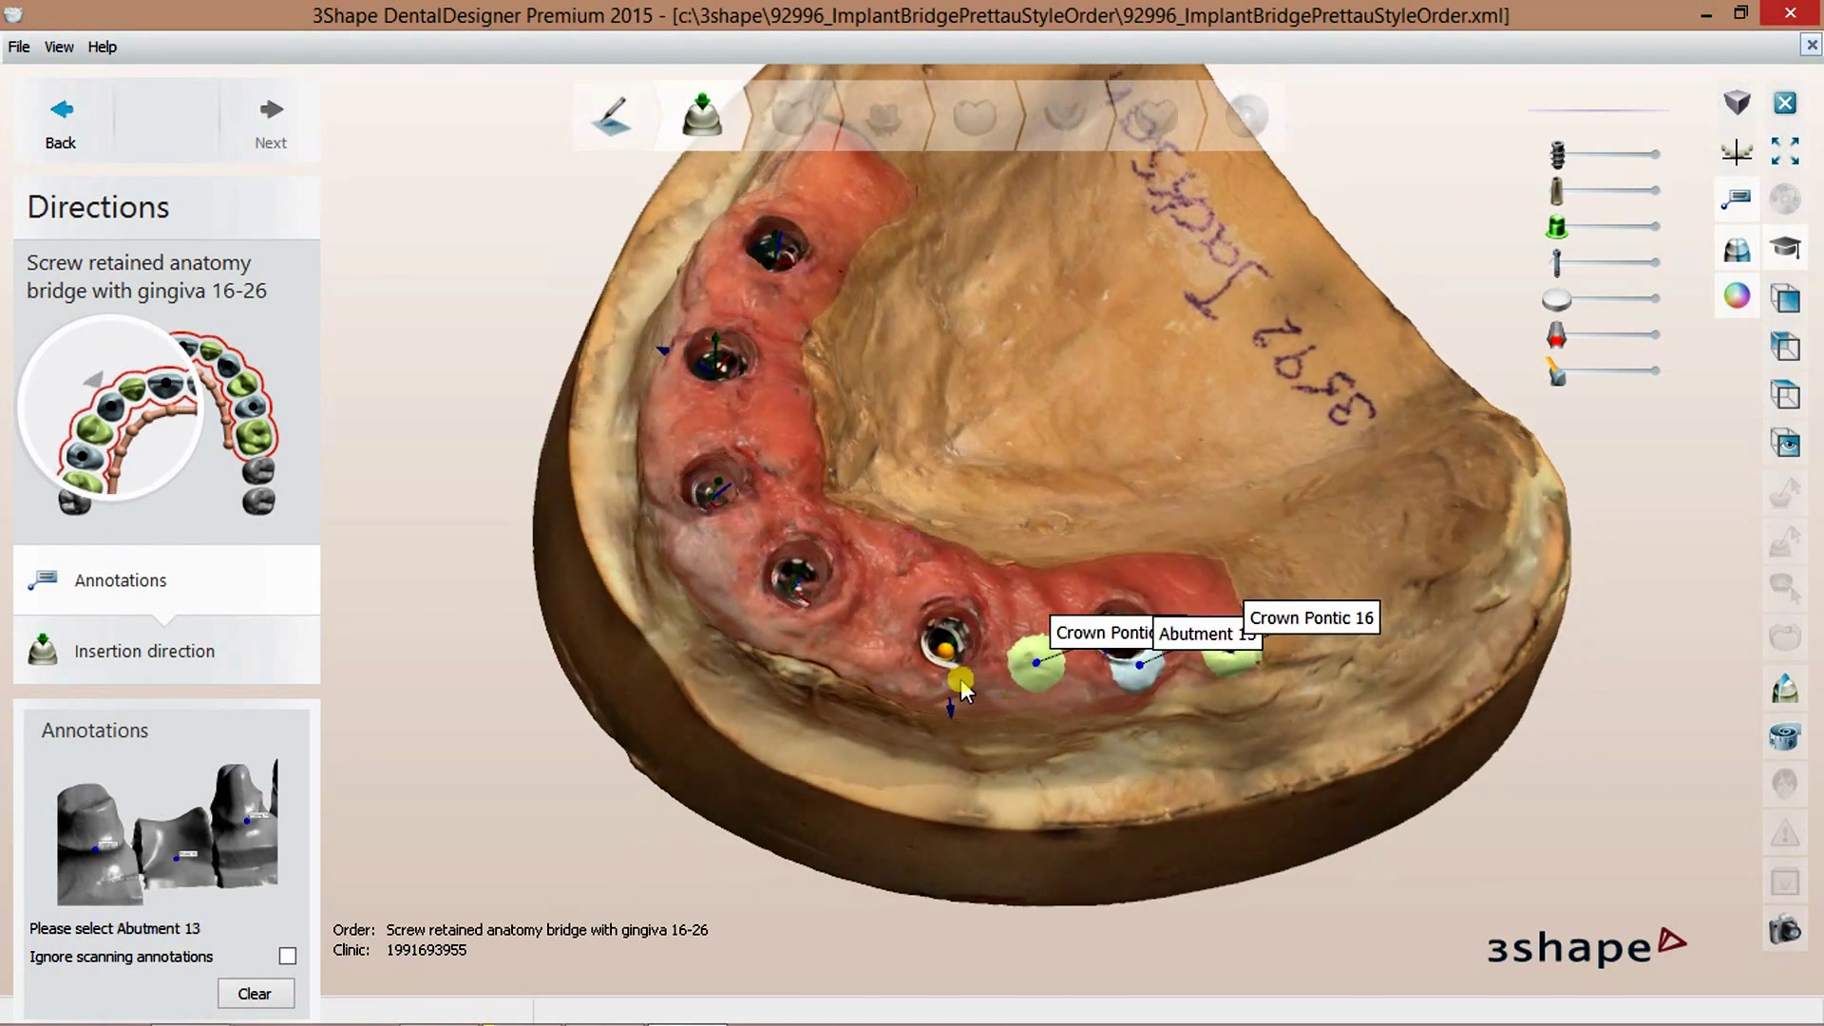
left_click(960, 679)
left_click(919, 647)
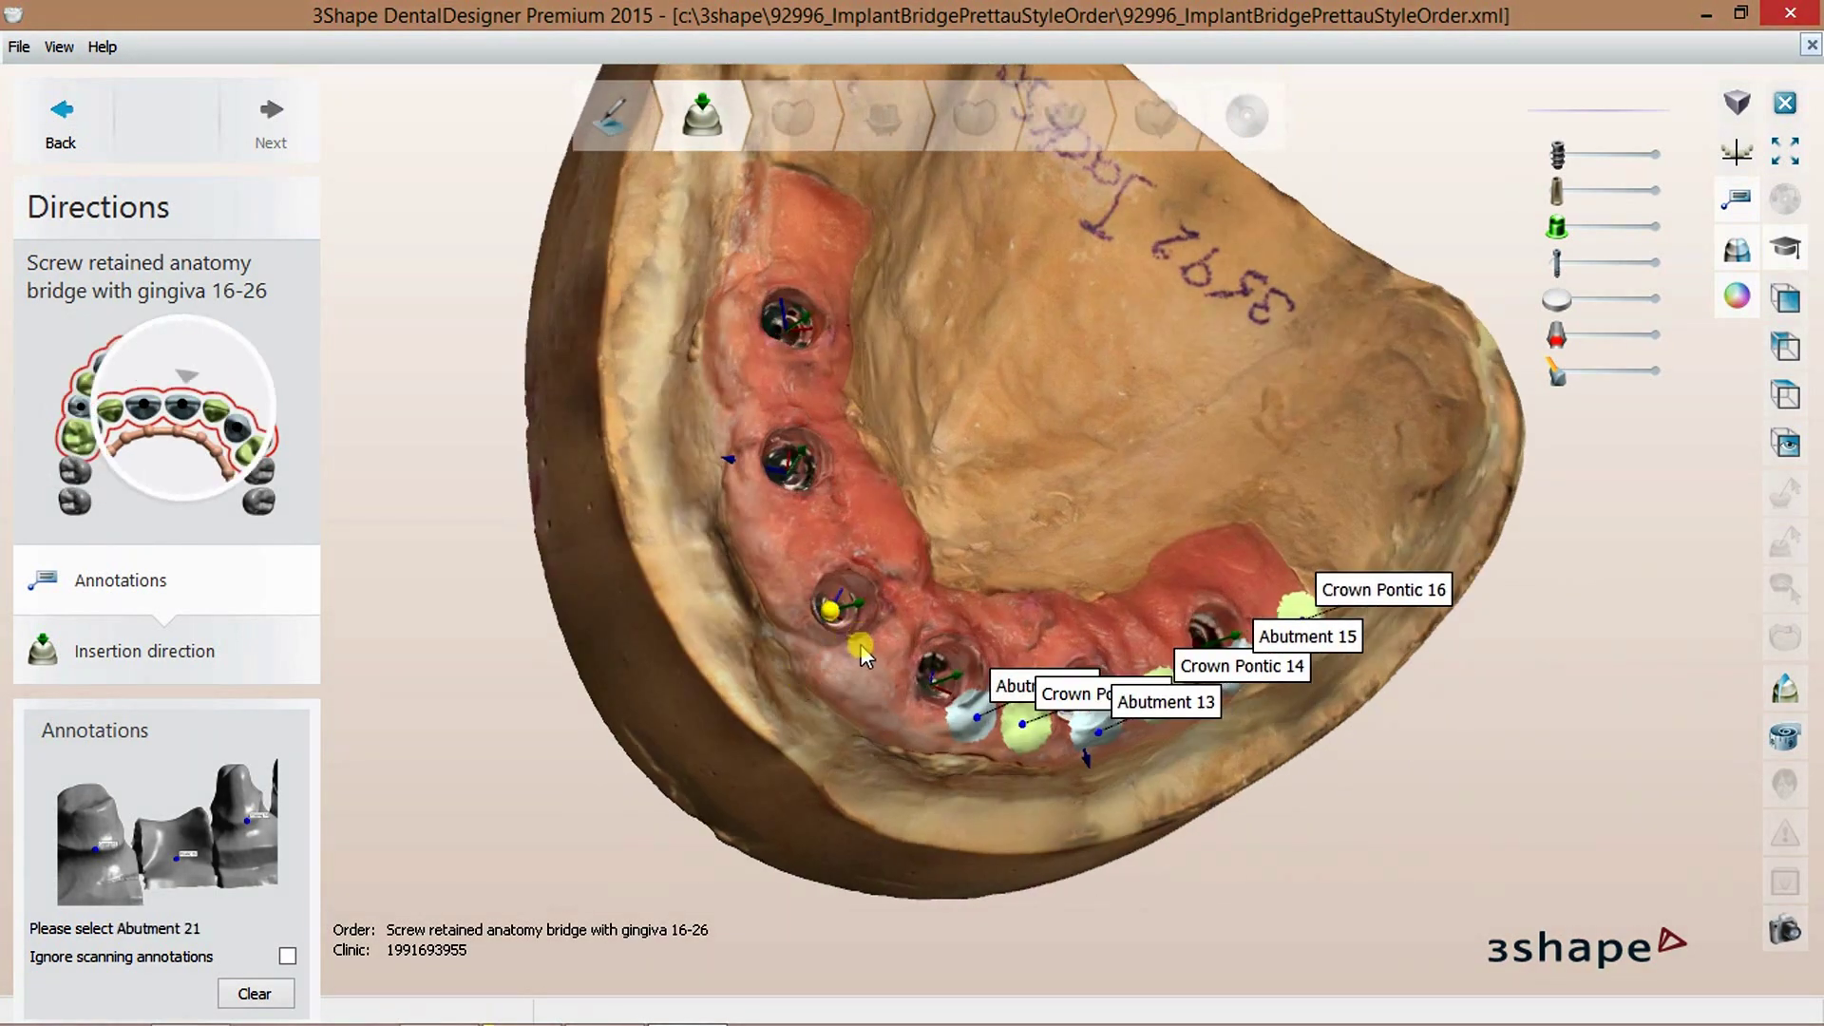
left_click(860, 644)
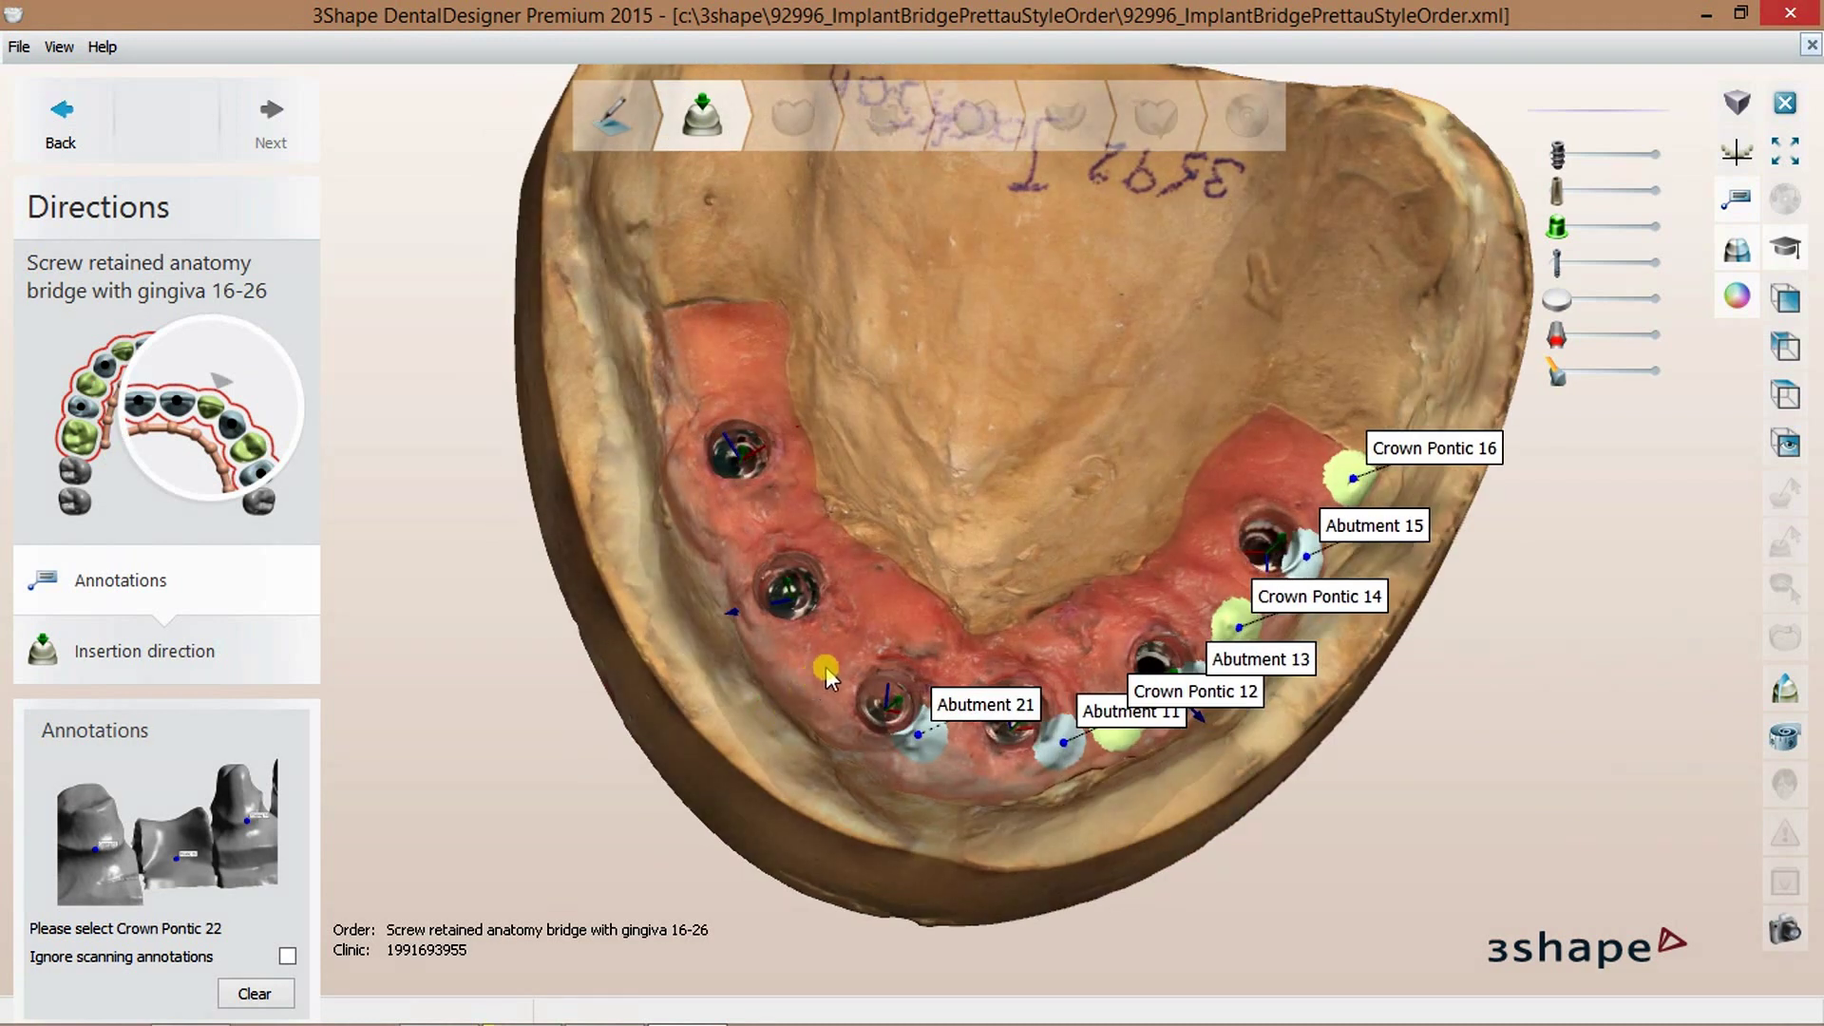
left_click(826, 665)
left_click(762, 617)
left_click(744, 523)
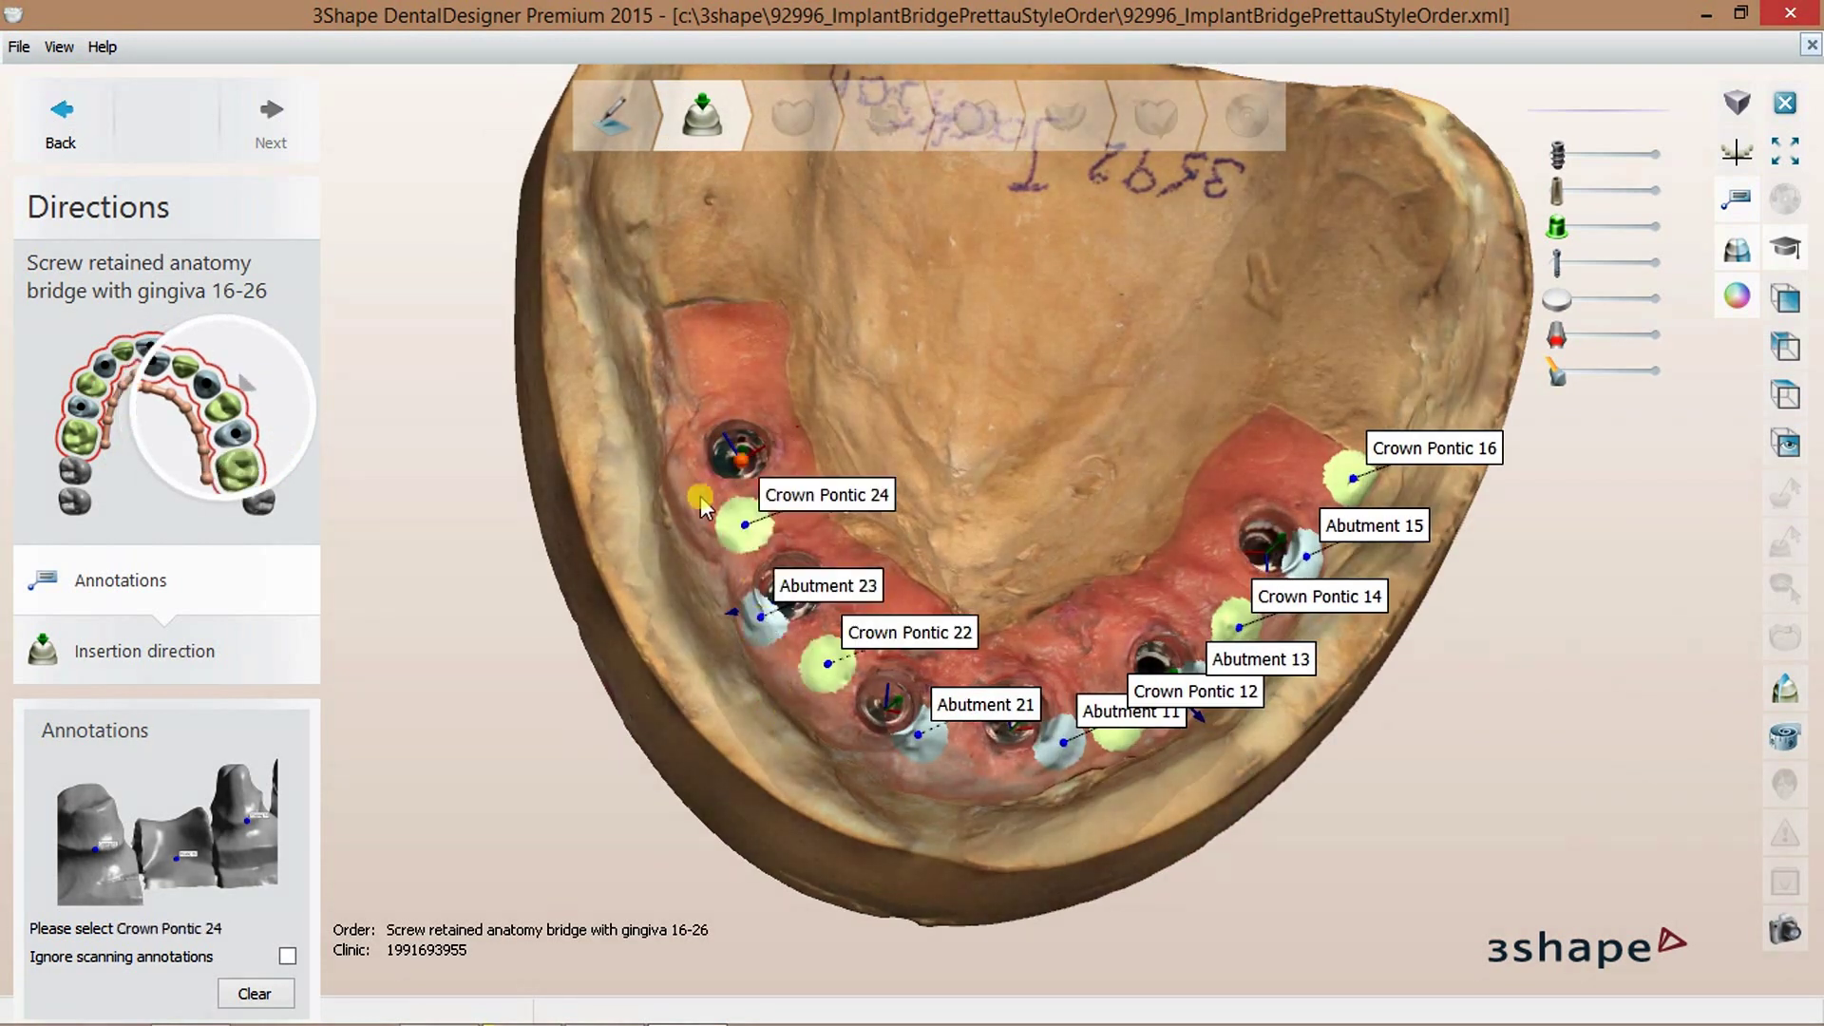
left_click(801, 498)
Annotate crown pontic 26, then toggle the implant cylinder sliders while rotating the model.
left_click(760, 395)
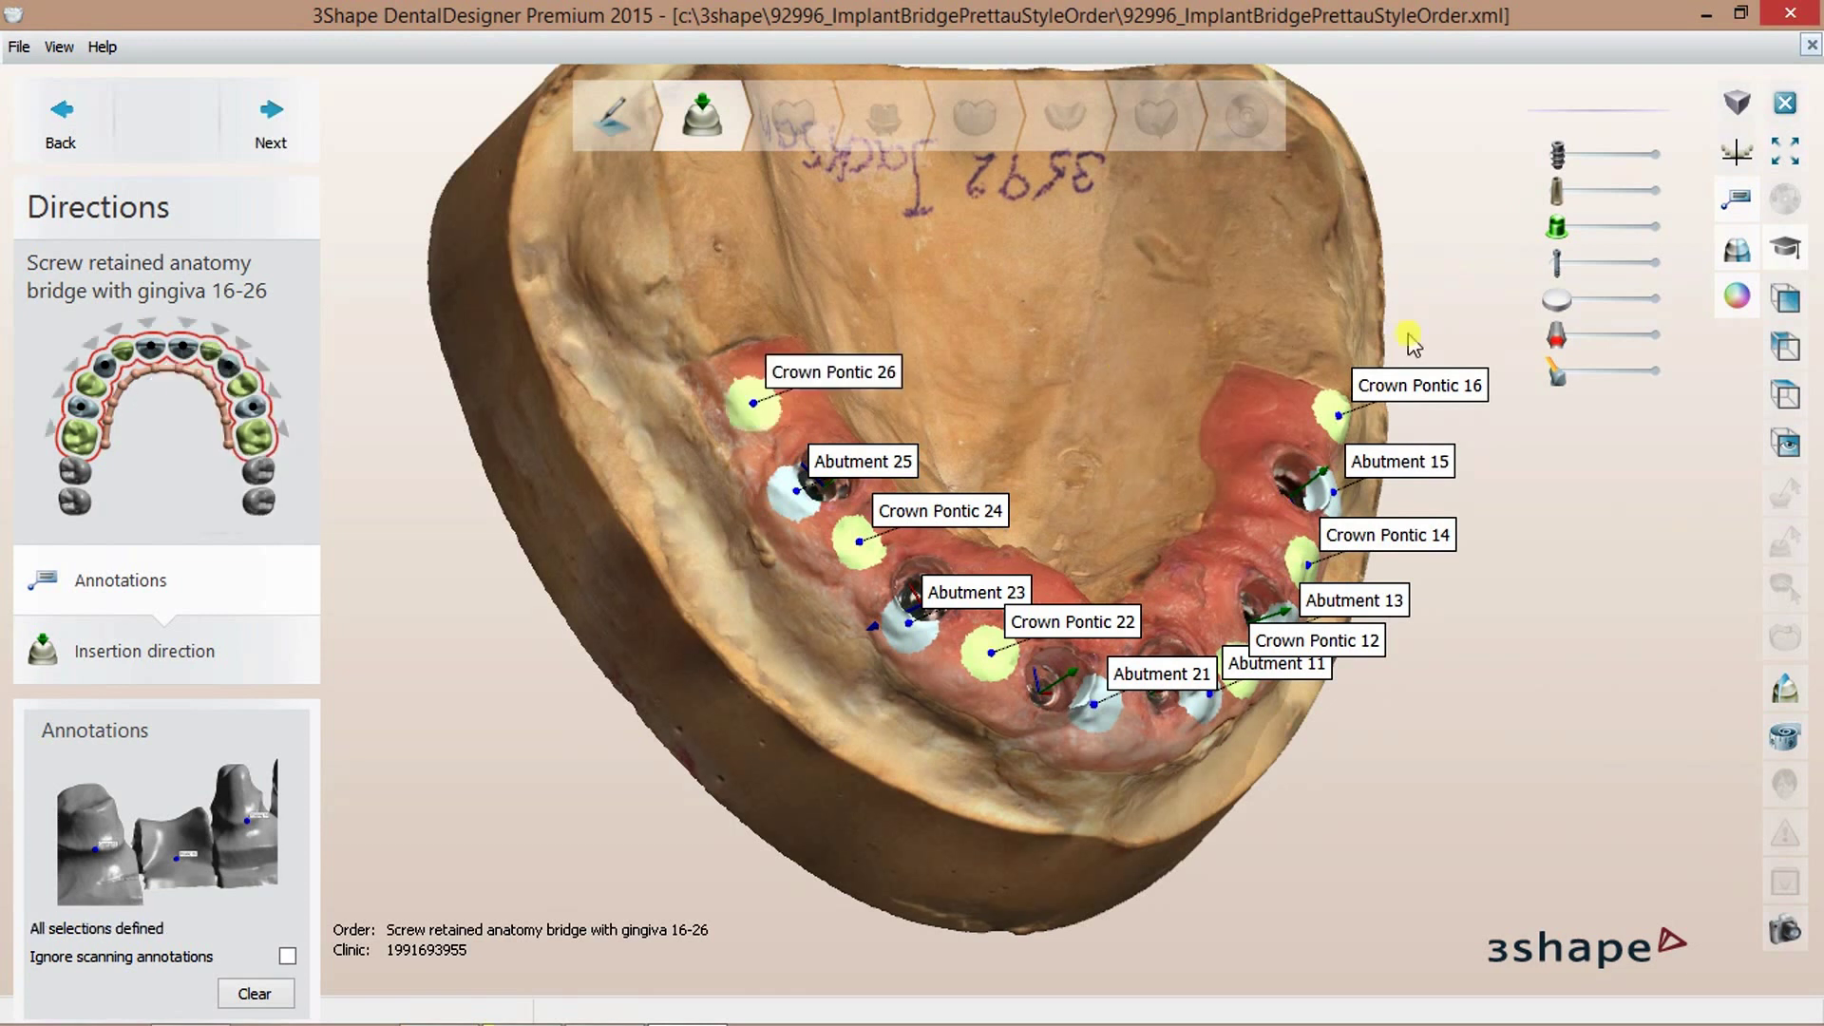
mouse_move(1092, 225)
right_mouse_down()
mouse_move(1024, 390)
mouse_move(1017, 504)
right_mouse_up()
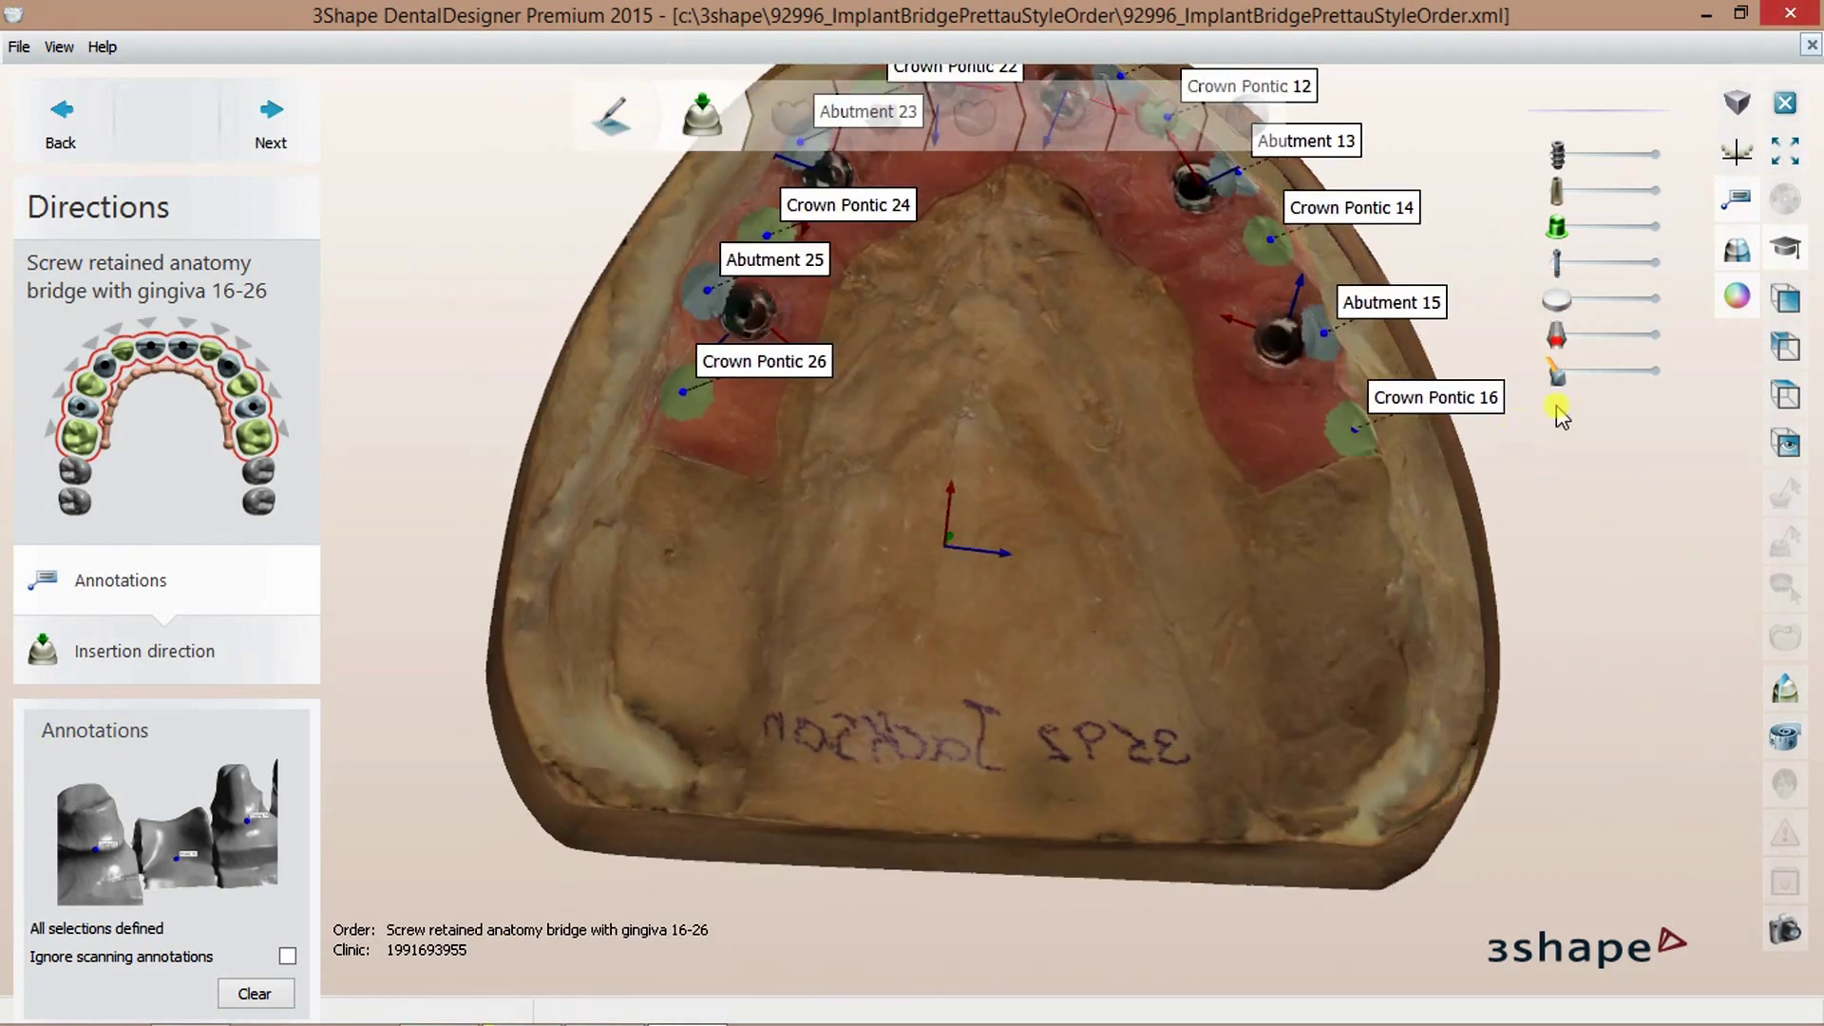
left_click_drag(1556, 371, 1653, 374)
right_click_drag(1644, 380, 1586, 577)
left_click_drag(1653, 374, 1556, 371)
mouse_move(1540, 379)
right_mouse_down()
mouse_move(1540, 570)
mouse_move(1593, 358)
right_mouse_up()
mouse_move(1381, 561)
right_mouse_down()
mouse_move(1364, 744)
mouse_move(1607, 347)
right_mouse_up()
left_click(1656, 300)
mouse_move(1448, 538)
right_mouse_down()
mouse_move(1280, 812)
mouse_move(1503, 458)
mouse_move(956, 590)
right_mouse_up()
left_click(1556, 300)
left_click(1654, 262)
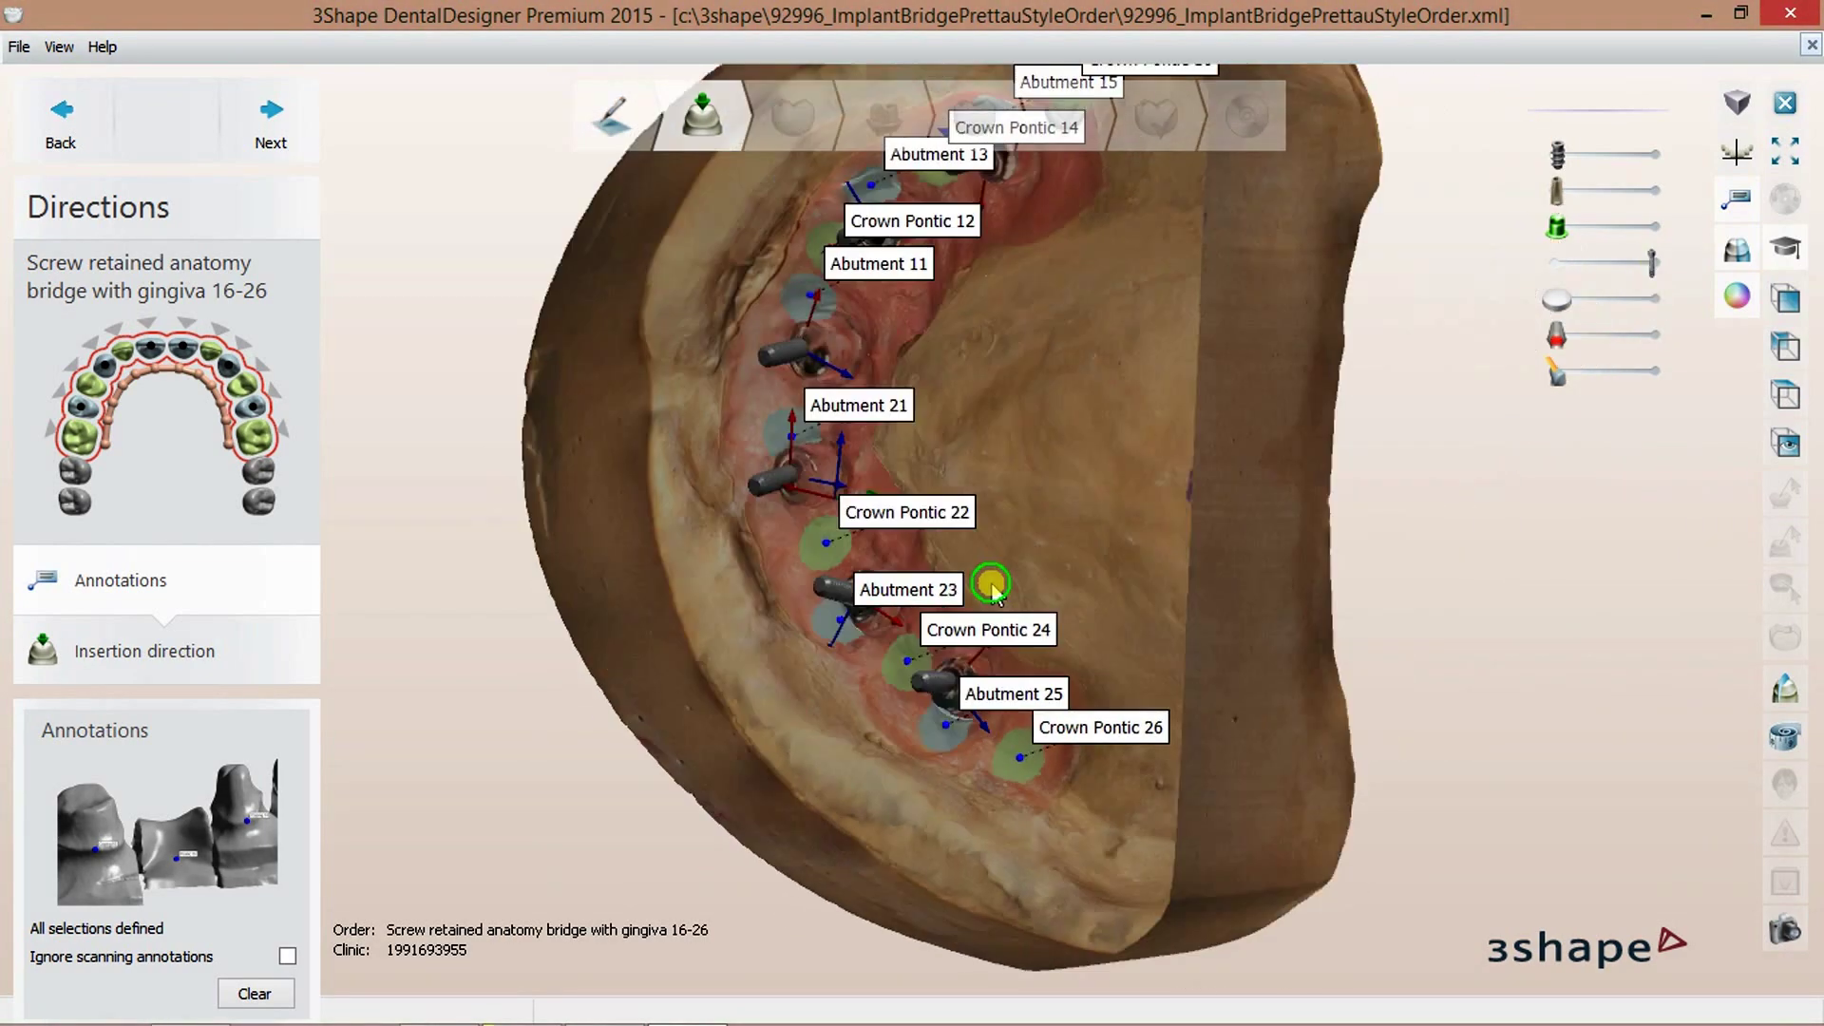
Make the implant parts fully visible and inspect them around the whole arch.
scroll(802, 515, "up", 5)
scroll(828, 523, "up", 3)
scroll(829, 522, "down", 5)
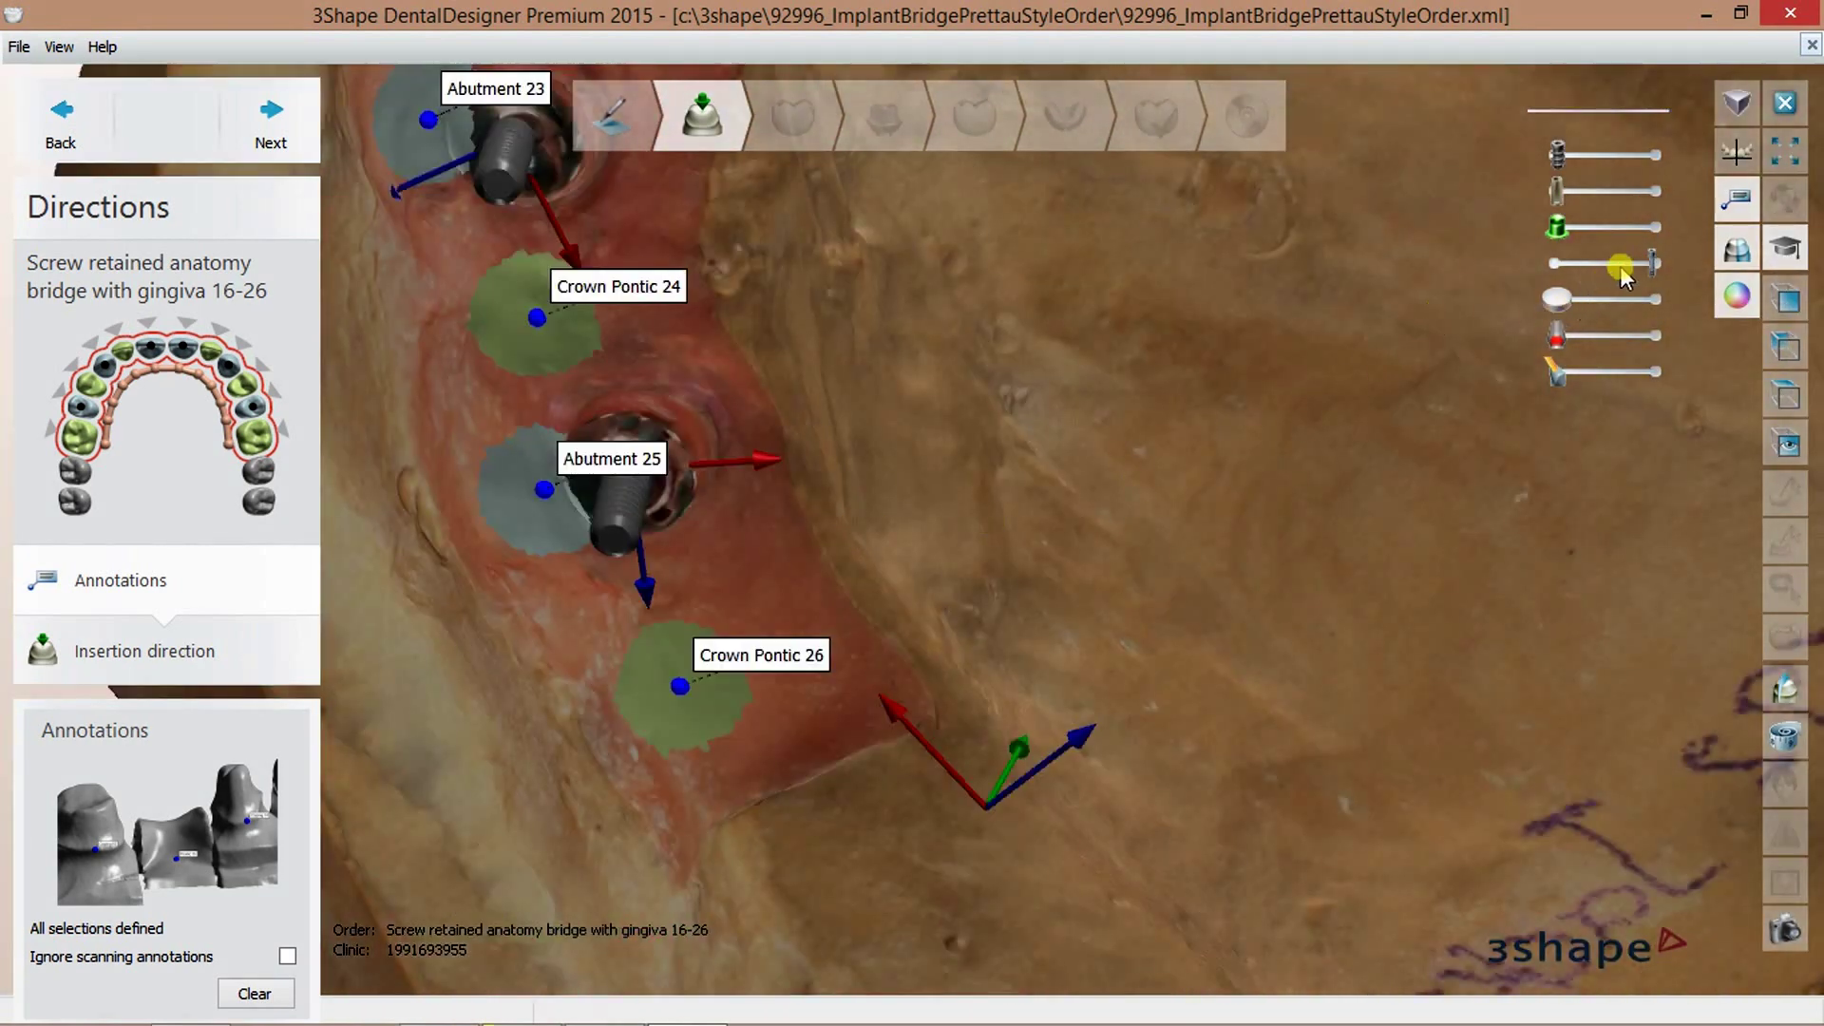
right_click_drag(1229, 358, 1205, 672)
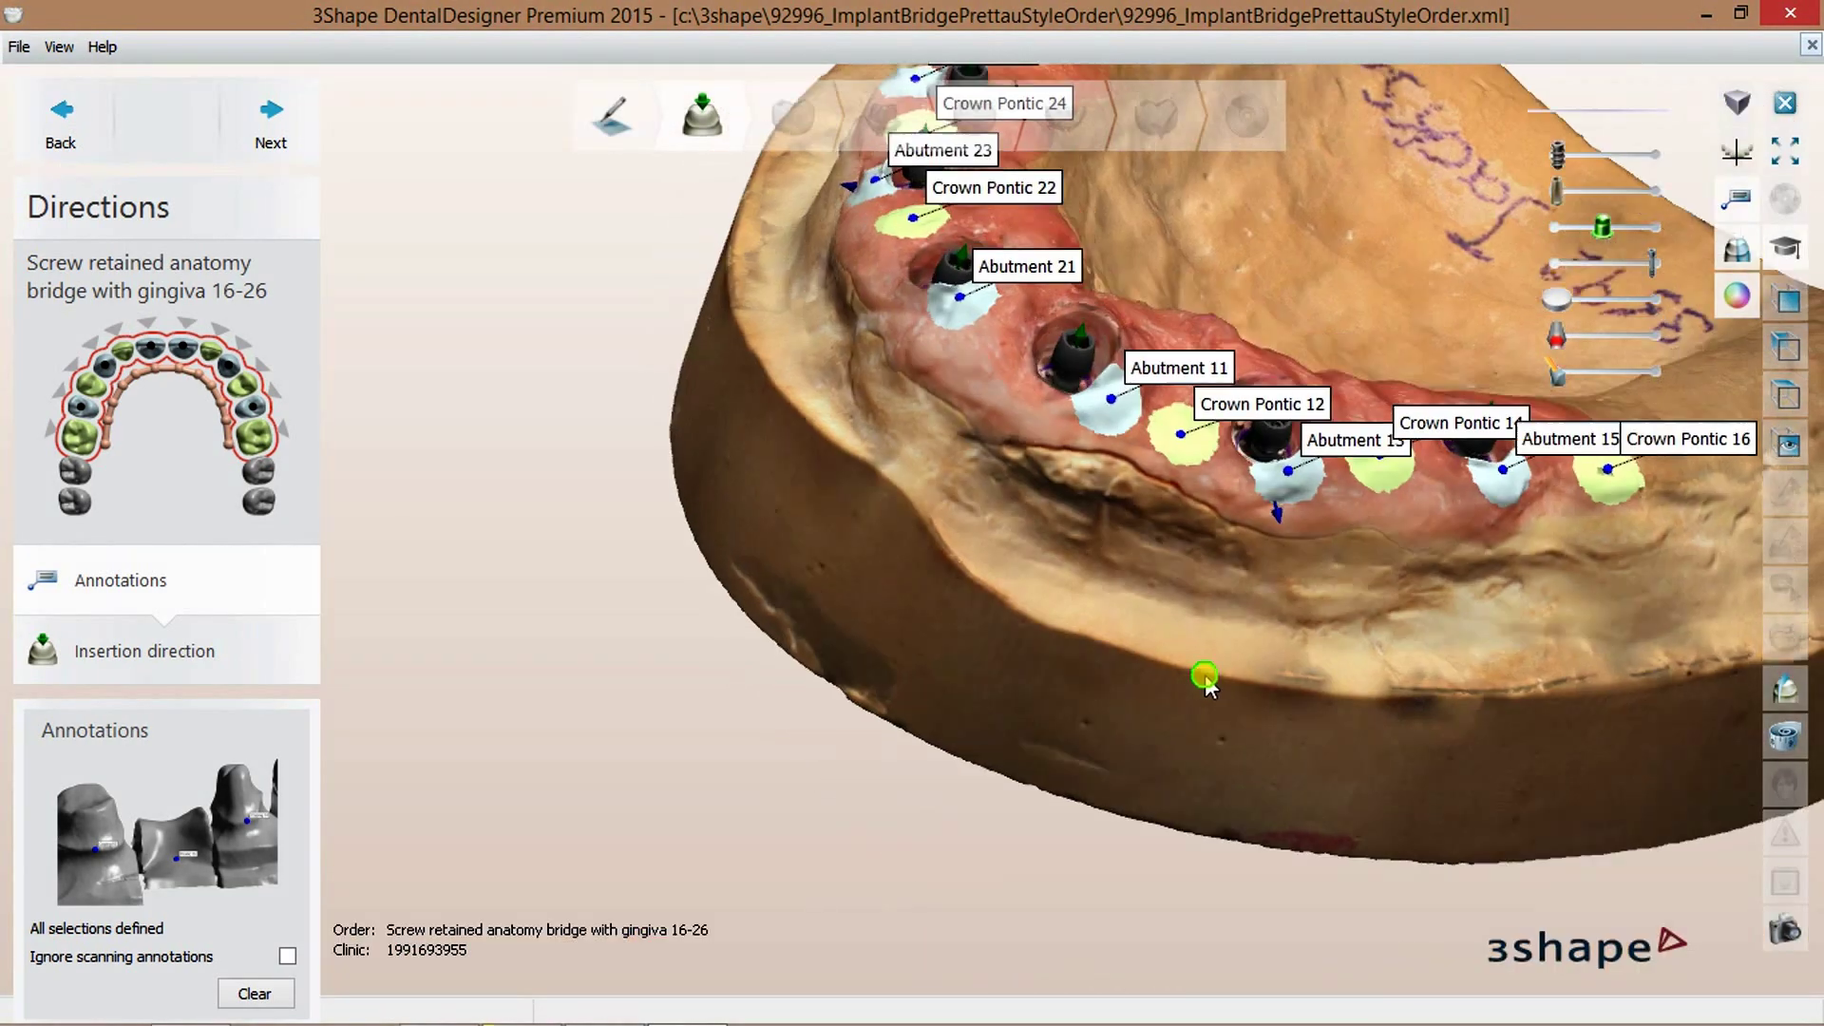
scroll(1038, 374, "up", 5)
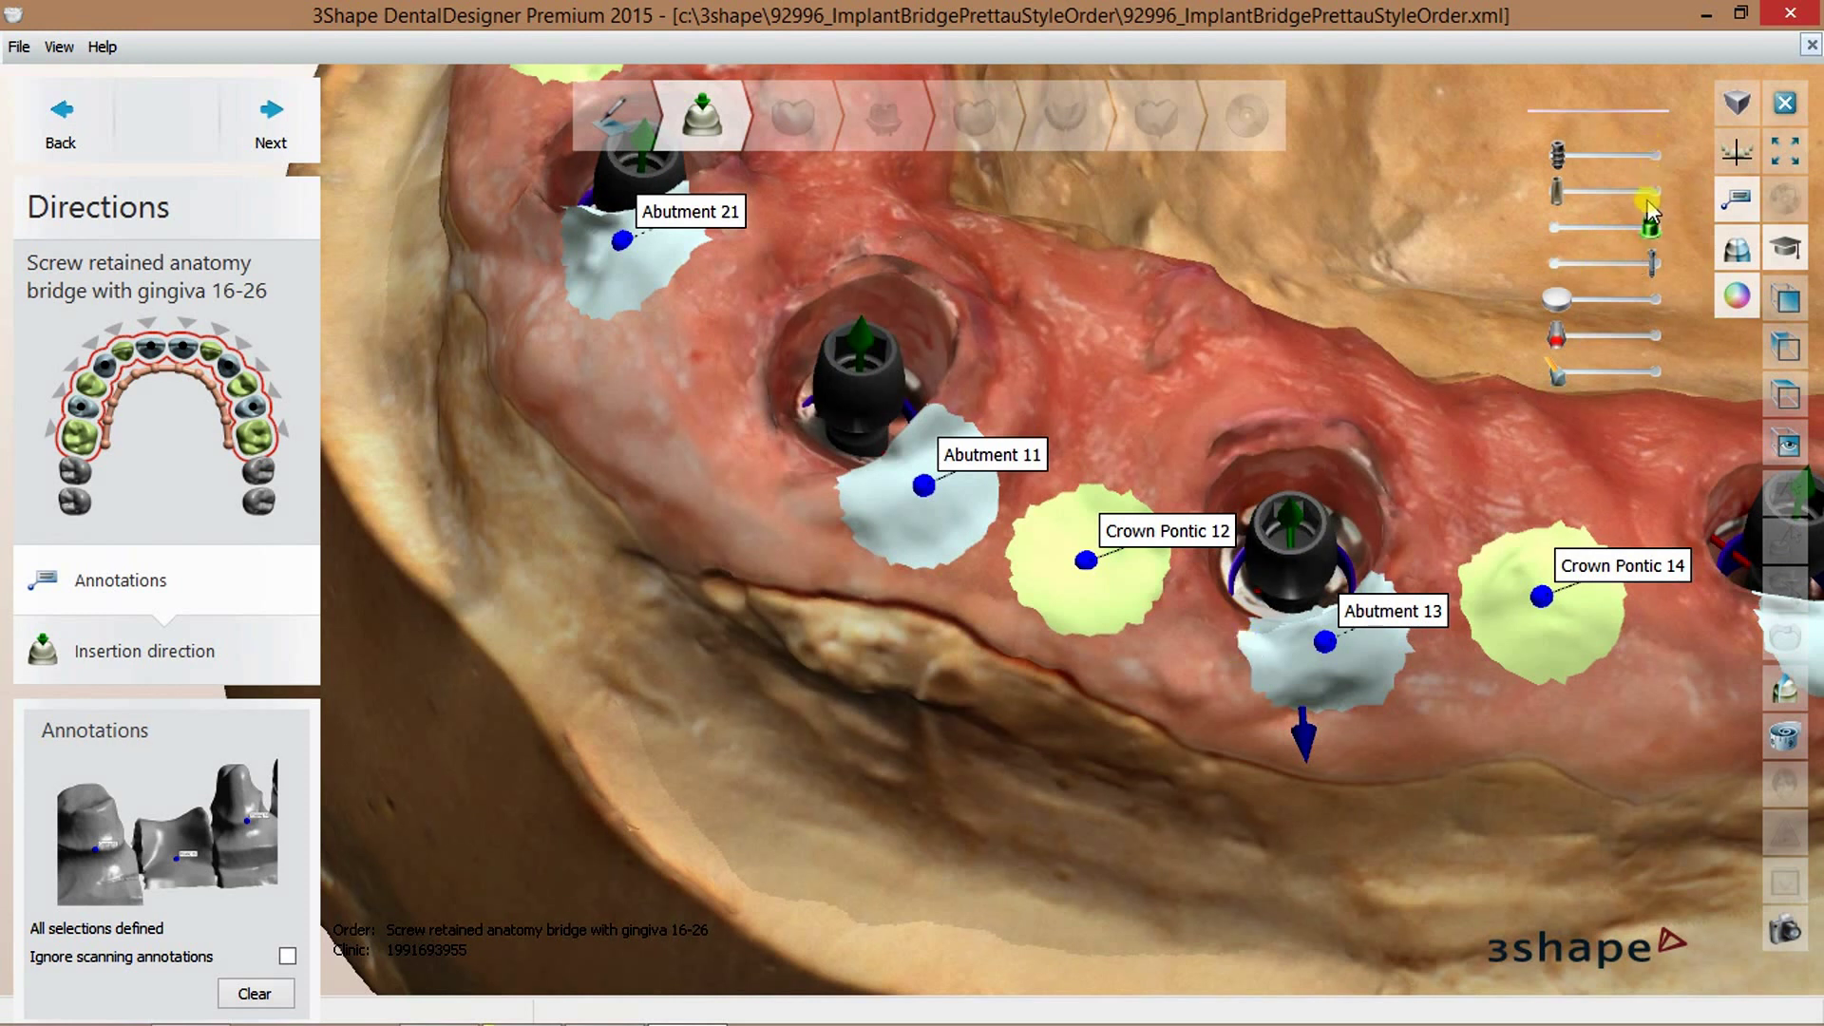
left_click(1649, 154)
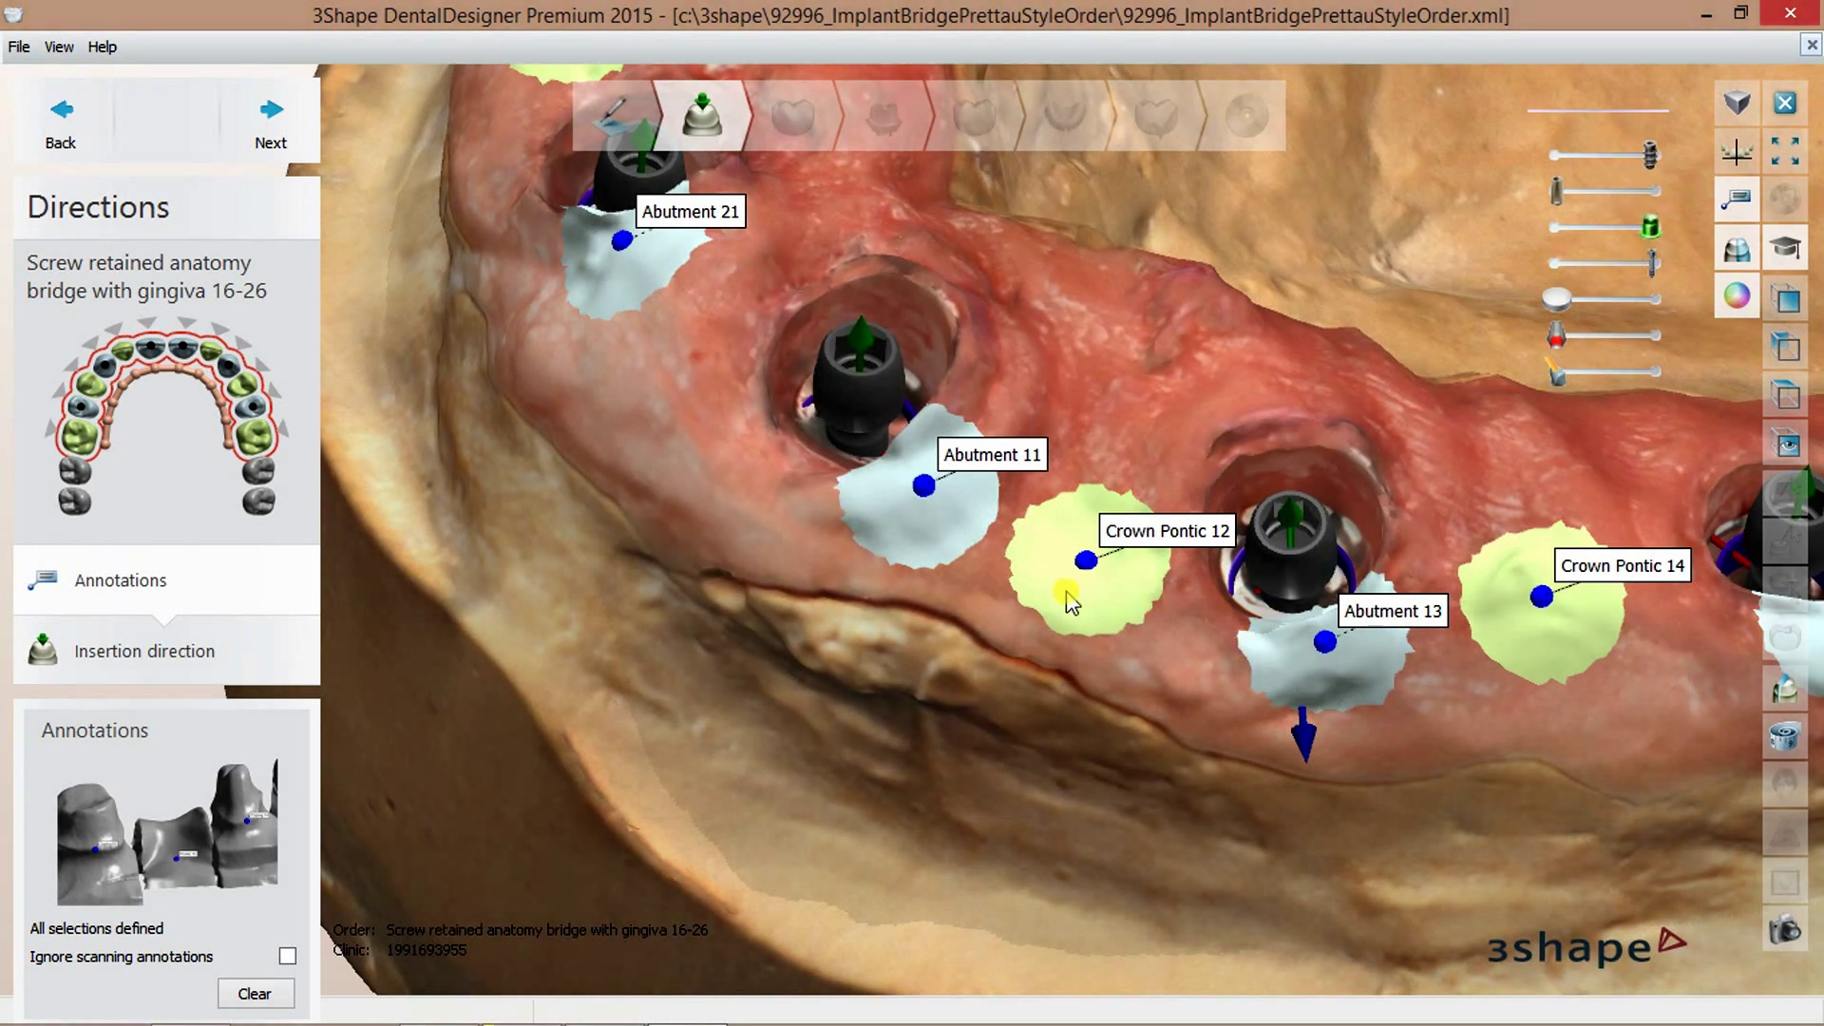
scroll(1066, 599, "down", 5)
mouse_move(1052, 612)
right_mouse_down()
mouse_move(1091, 390)
mouse_move(1262, 355)
right_mouse_up()
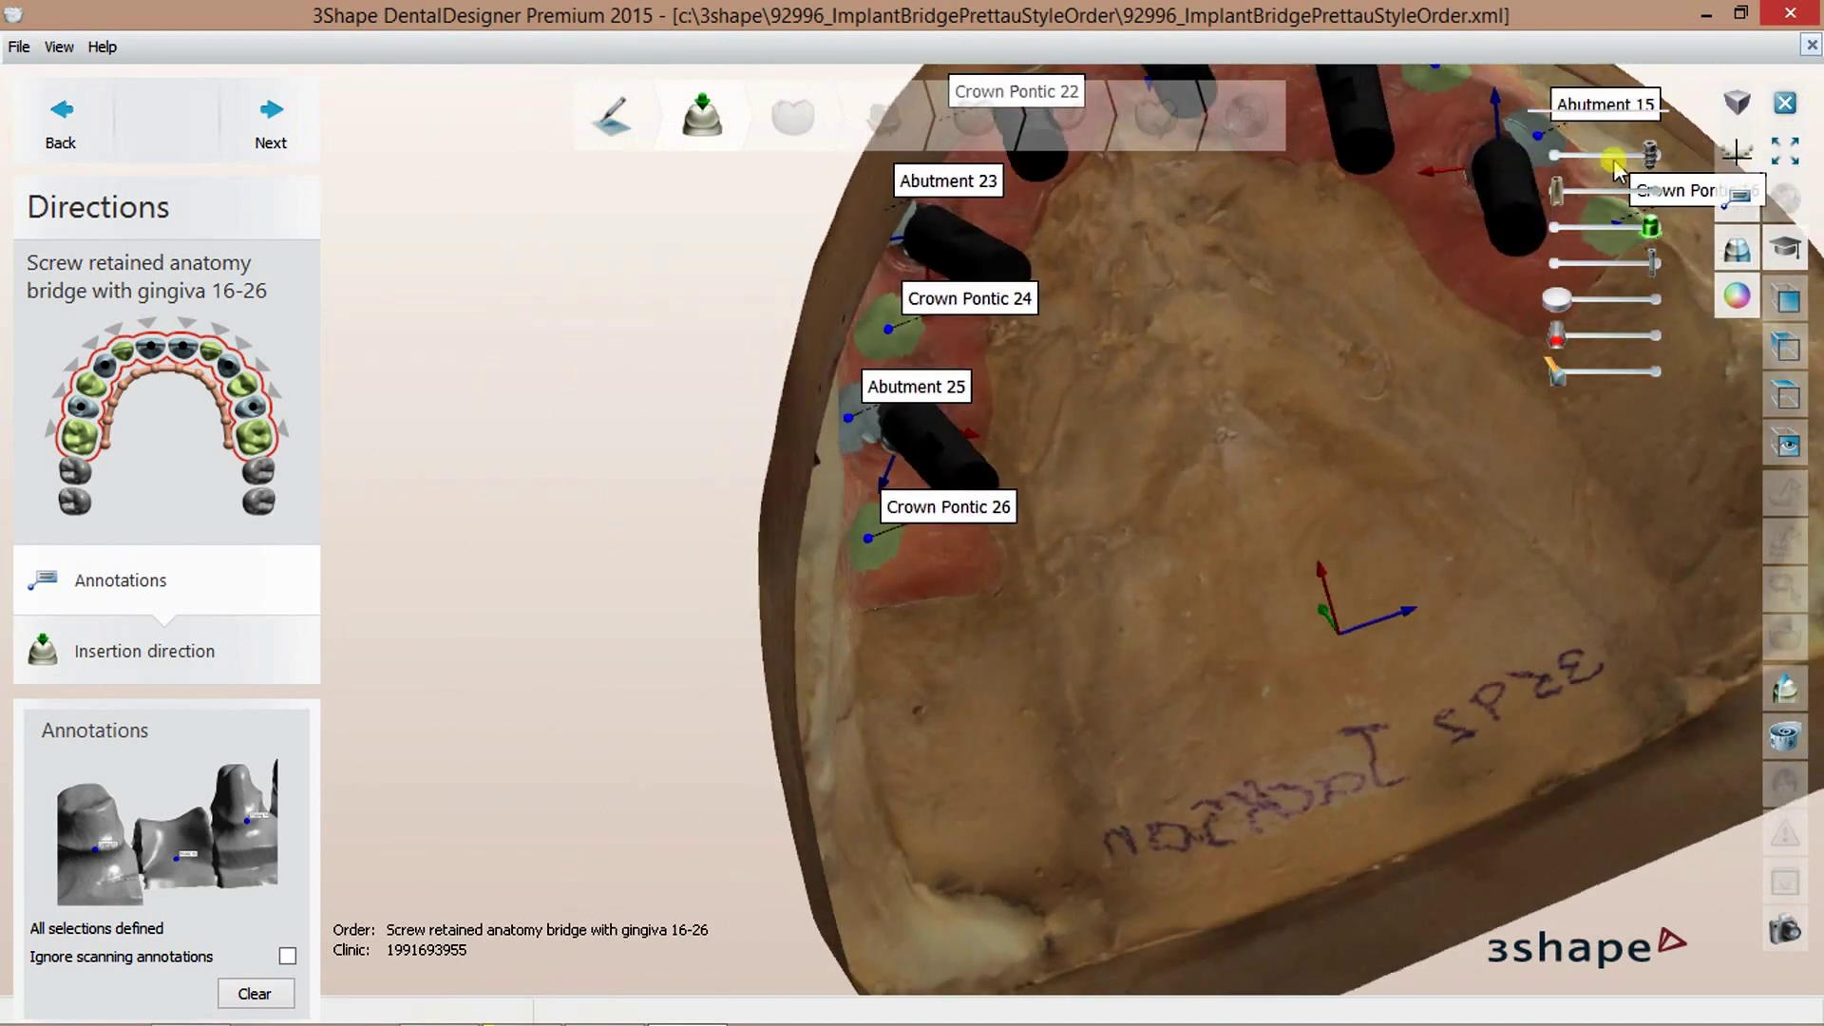
scroll(888, 488, "up", 5)
scroll(887, 509, "up", 3)
mouse_move(887, 509)
right_mouse_down()
mouse_move(869, 566)
mouse_move(1051, 345)
mouse_move(789, 536)
right_mouse_up()
scroll(1000, 505, "up", 3)
scroll(1125, 601, "up", 3)
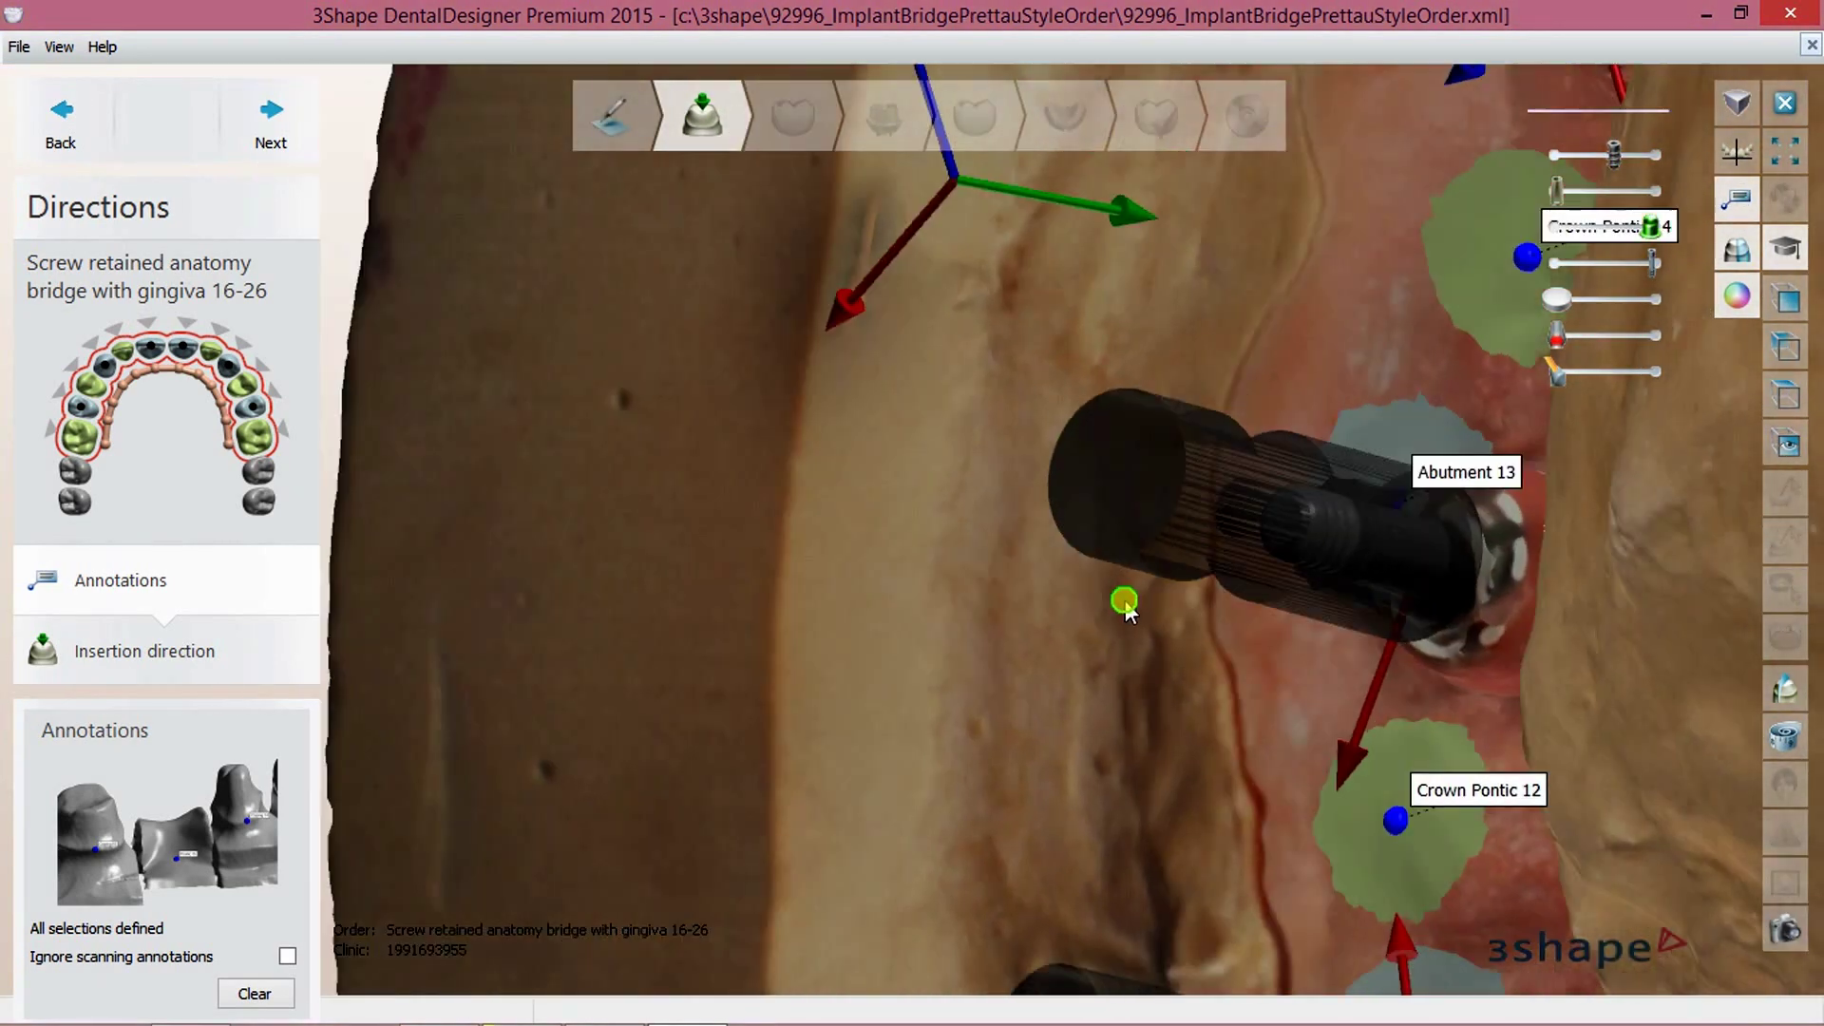
scroll(1125, 601, "down", 5)
mouse_move(1156, 624)
right_mouse_down()
mouse_move(1372, 737)
mouse_move(1282, 788)
right_mouse_up()
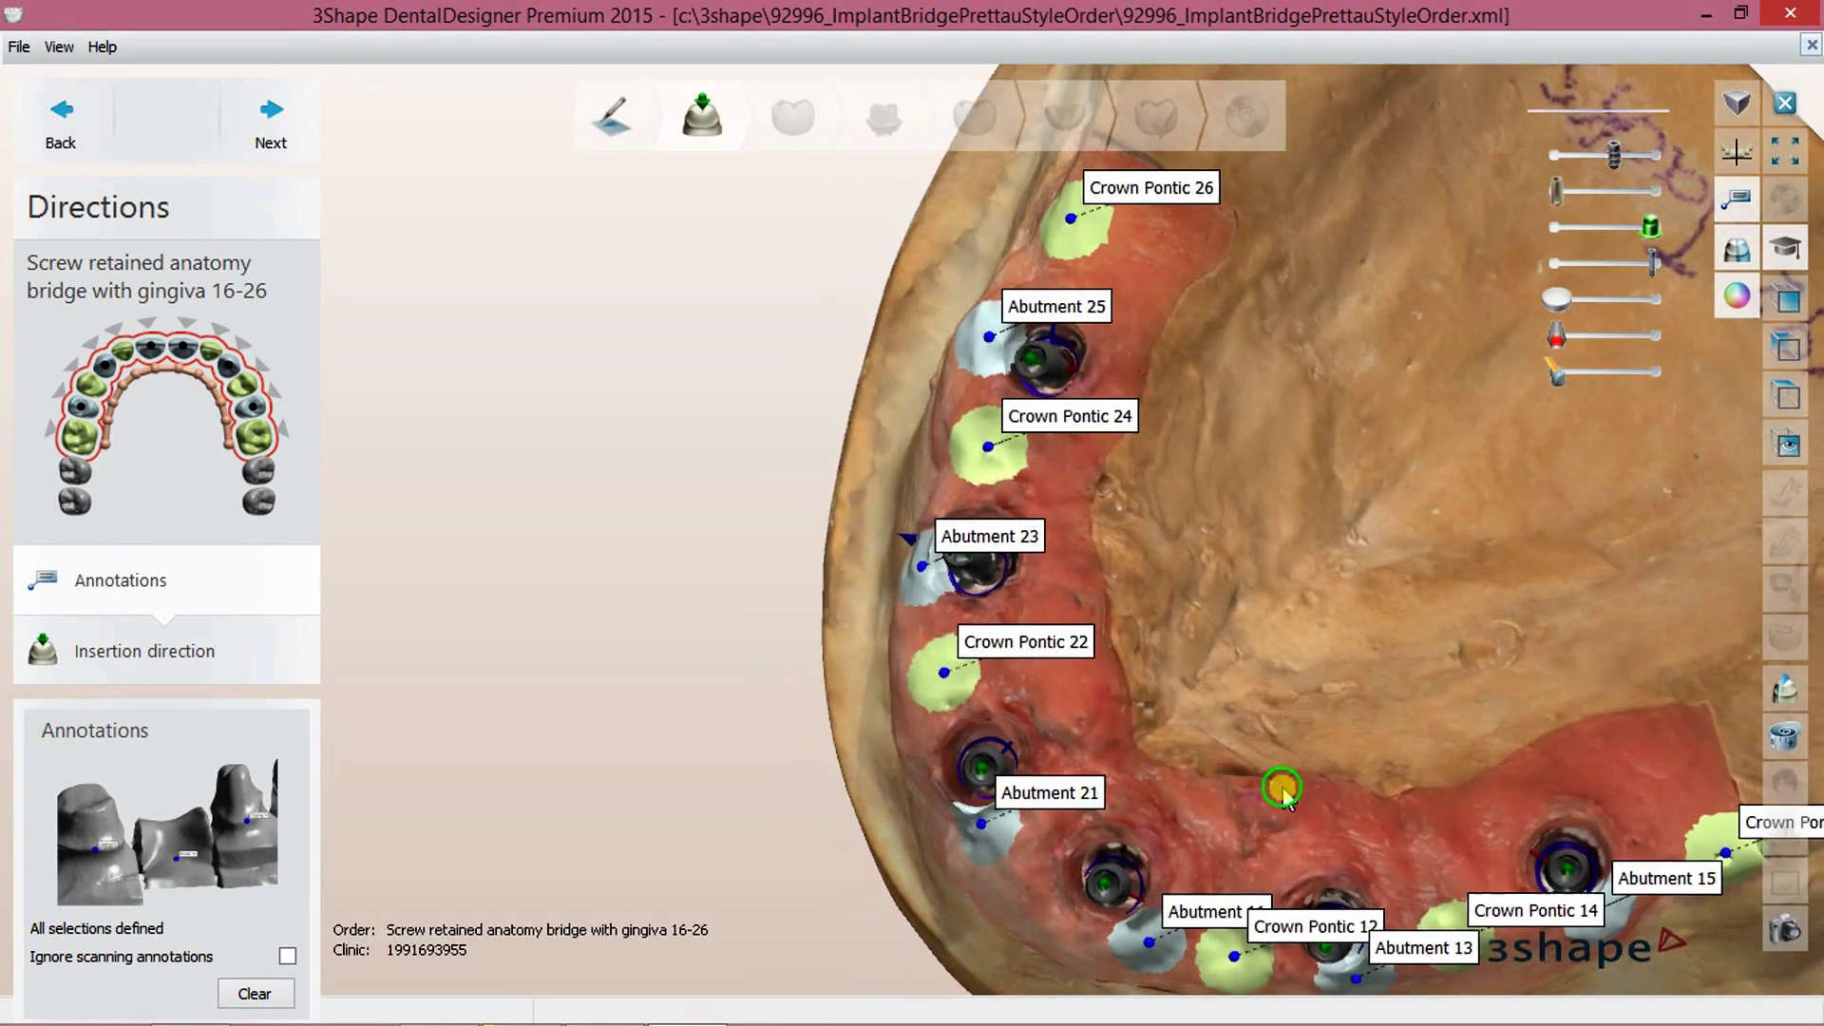
scroll(948, 716, "up", 3)
scroll(948, 716, "up", 2)
scroll(996, 717, "up", 2)
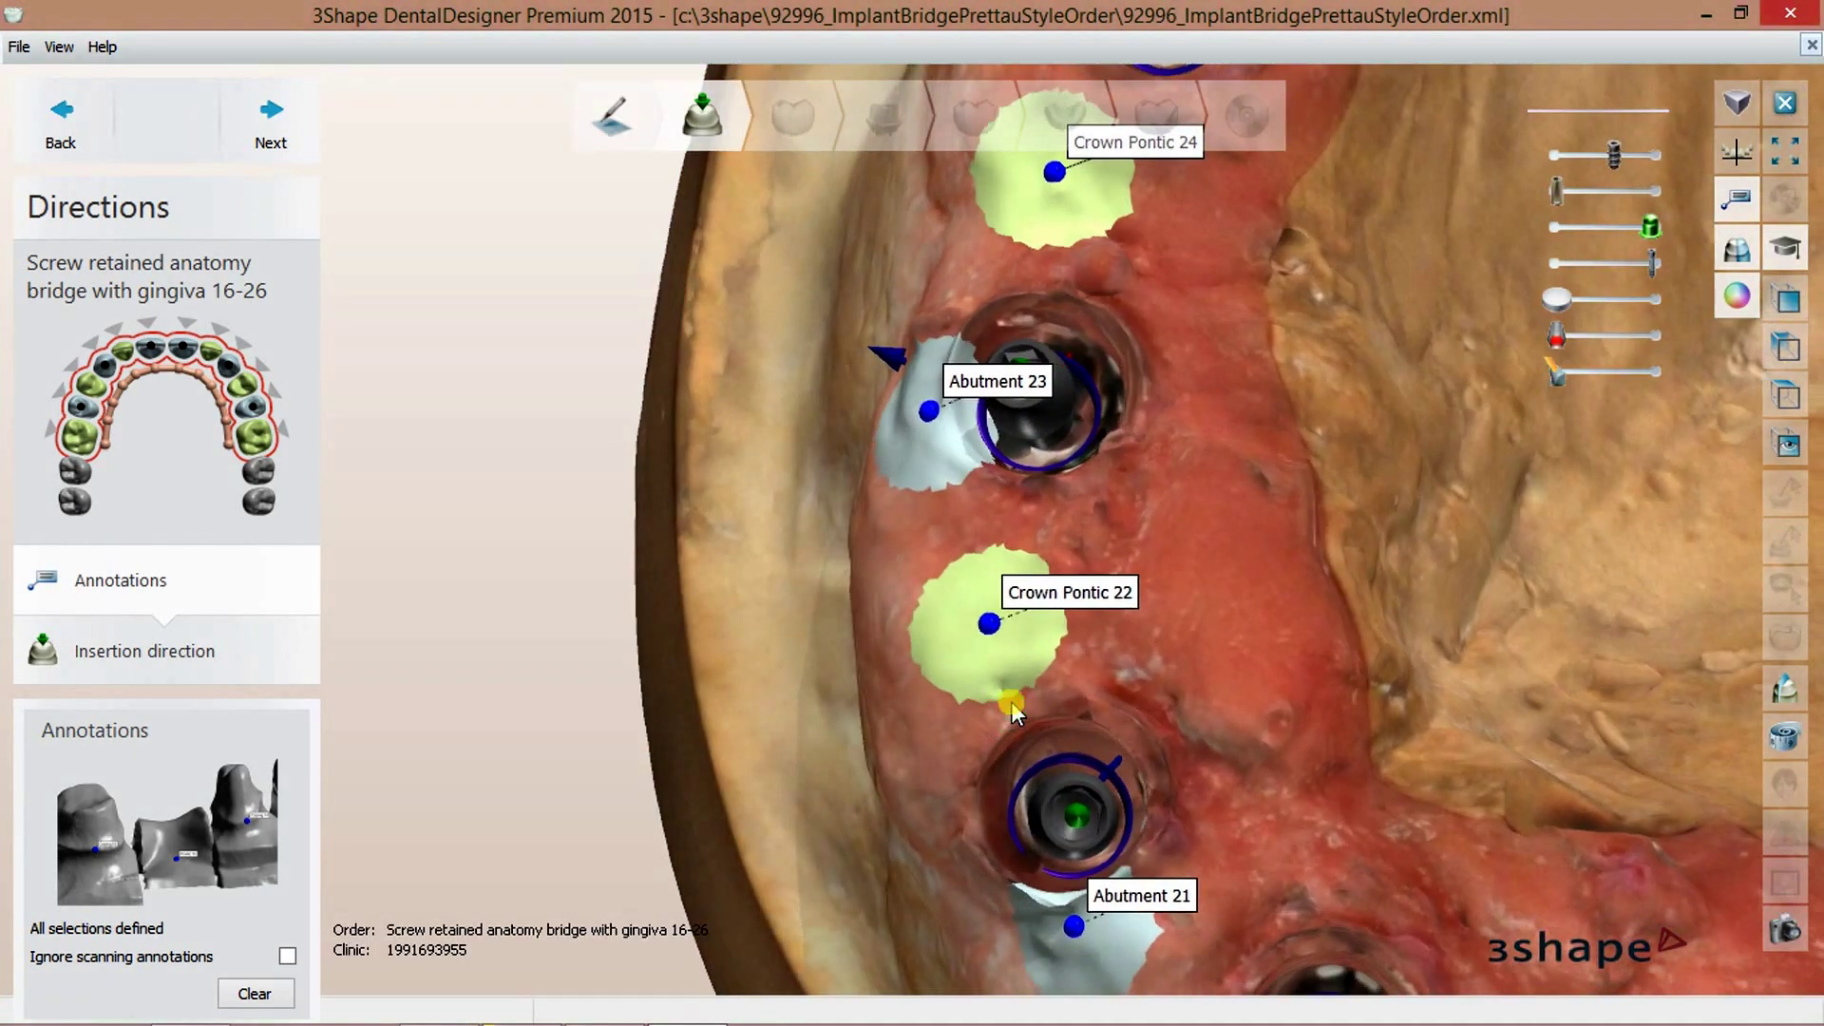
Show the white abutment cylinders, check the arch from the side, and advance to Insertion direction.
left_click(1642, 201)
right_click_drag(1081, 550, 971, 527)
scroll(1066, 624, "down", 4)
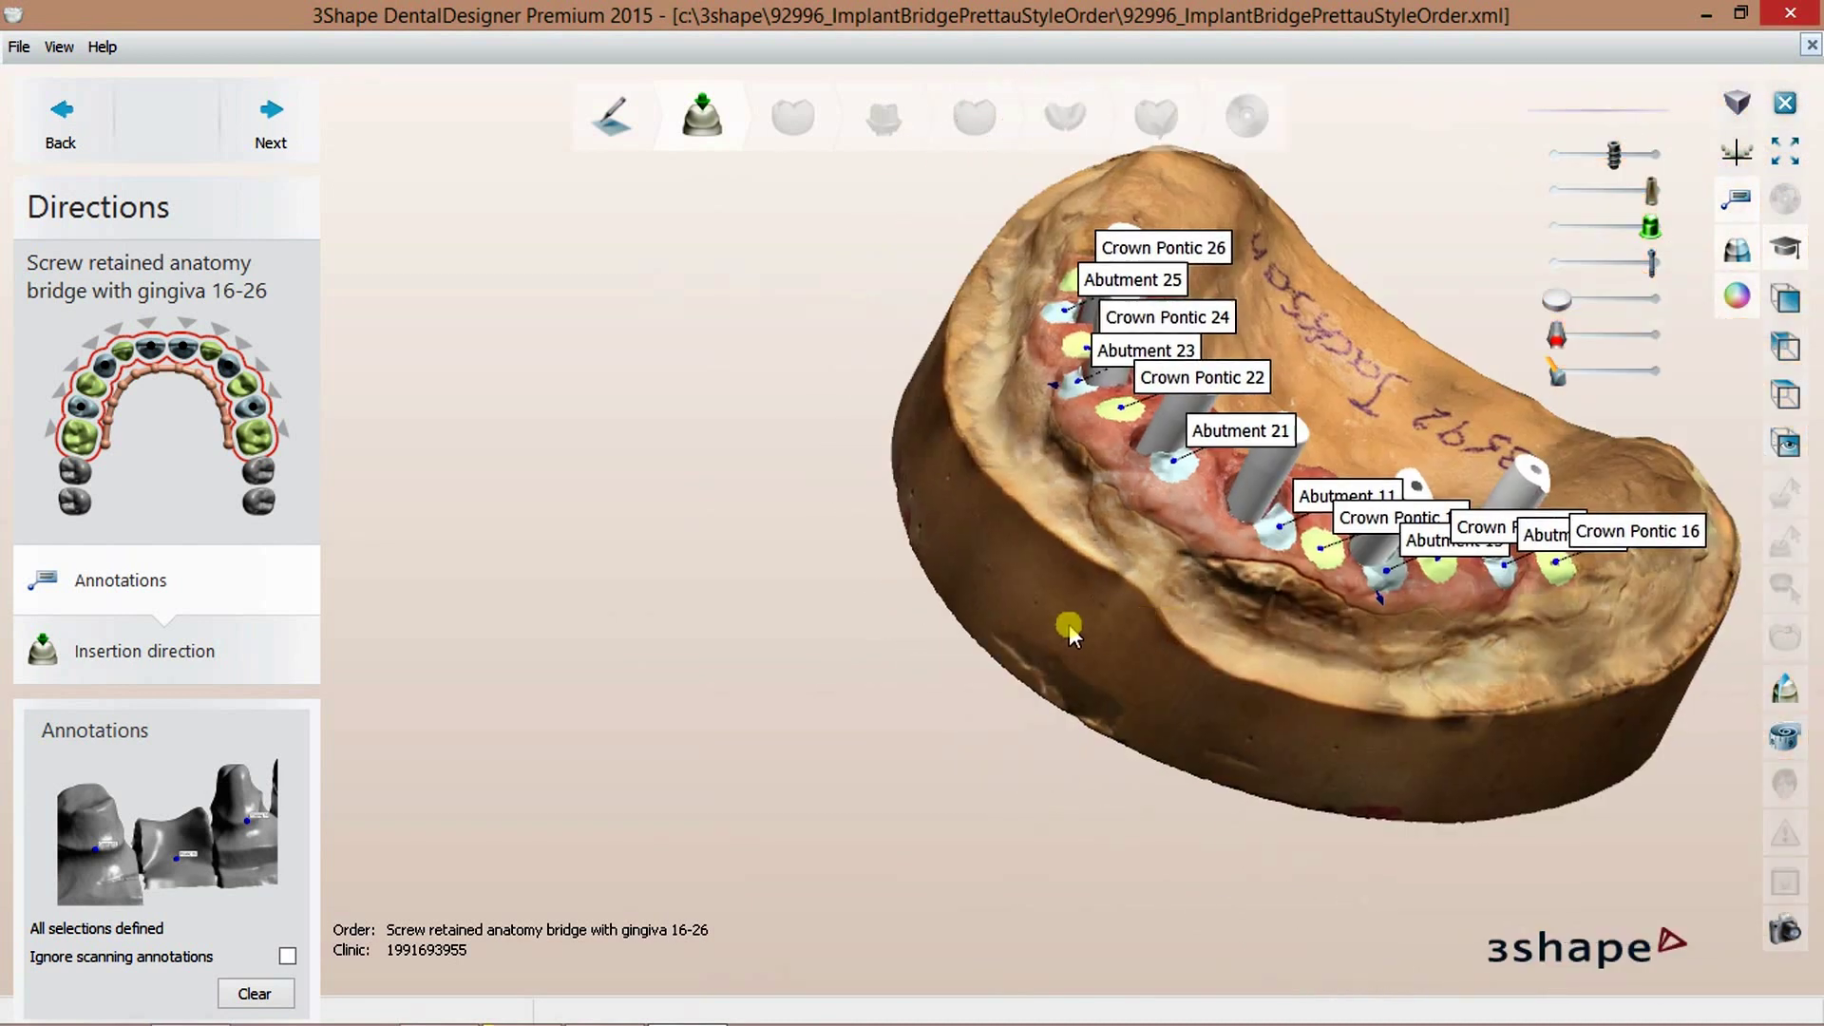
mouse_move(1067, 623)
right_mouse_down()
mouse_move(926, 585)
mouse_move(1006, 717)
mouse_move(892, 786)
mouse_move(898, 671)
right_mouse_up()
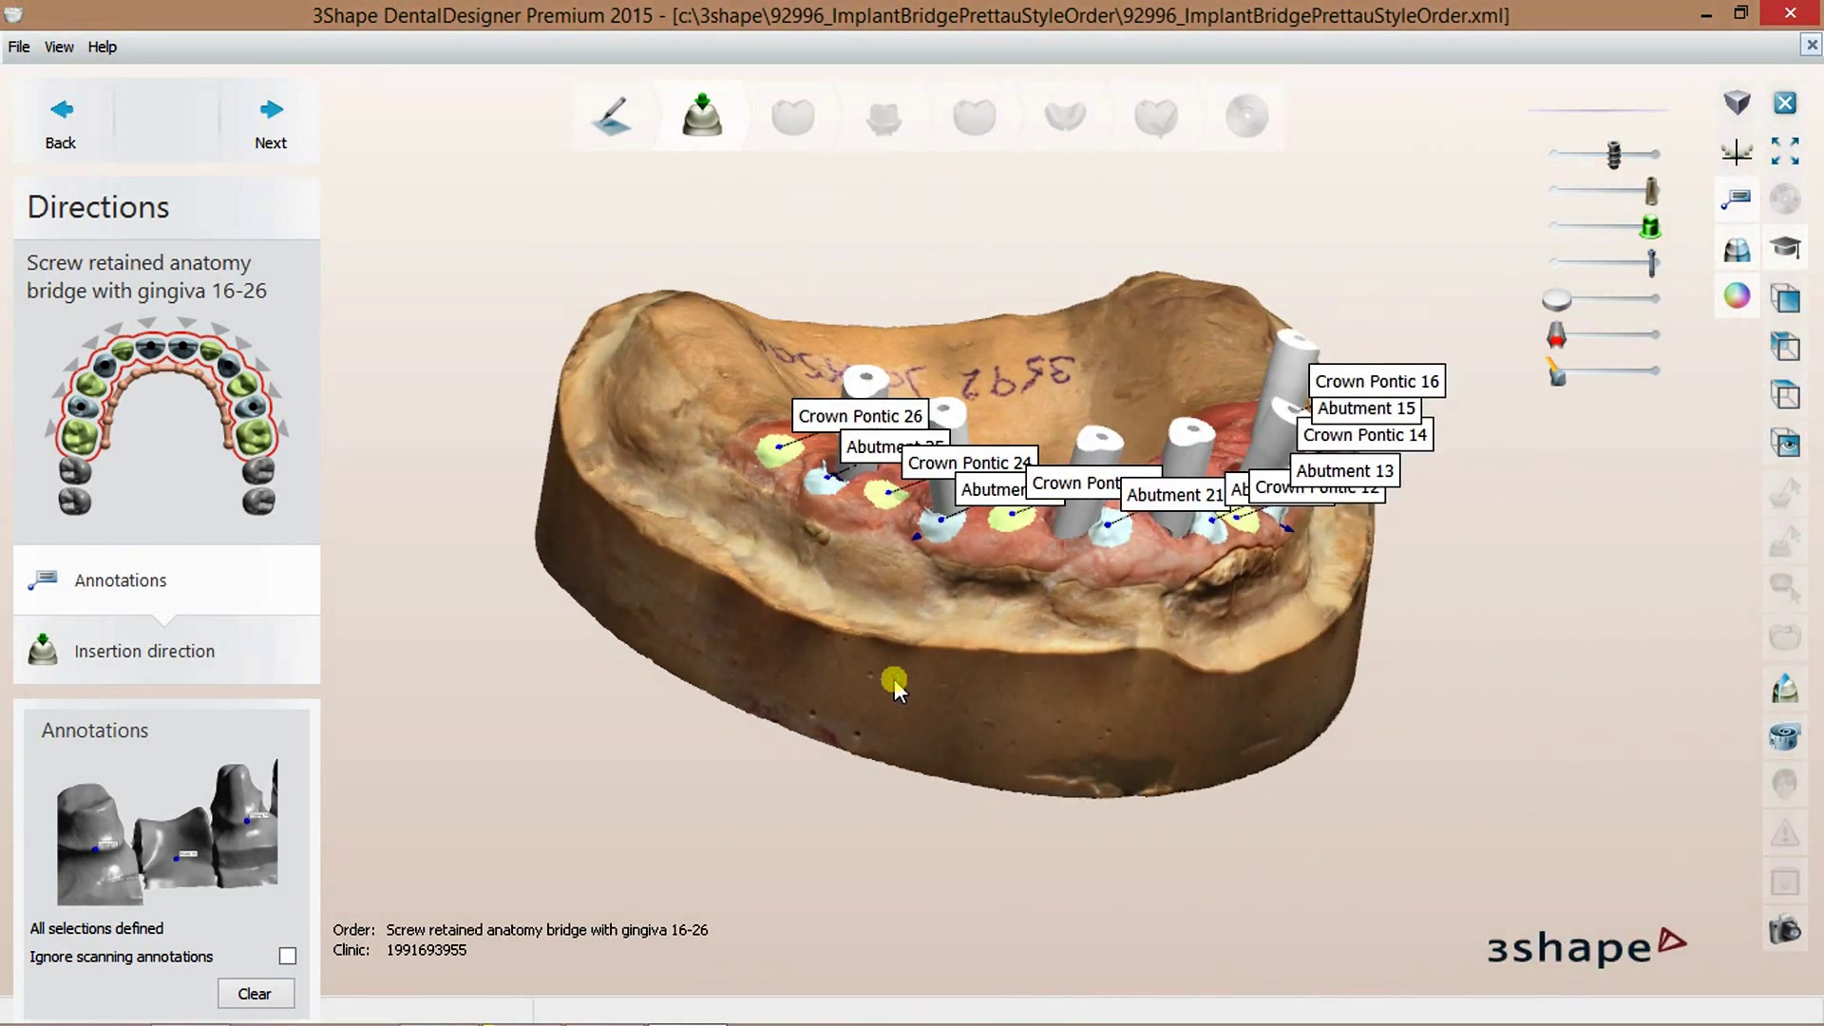
mouse_move(1153, 671)
right_mouse_down()
mouse_move(1083, 656)
mouse_move(1105, 513)
mouse_move(818, 770)
mouse_move(892, 818)
mouse_move(902, 802)
right_mouse_up()
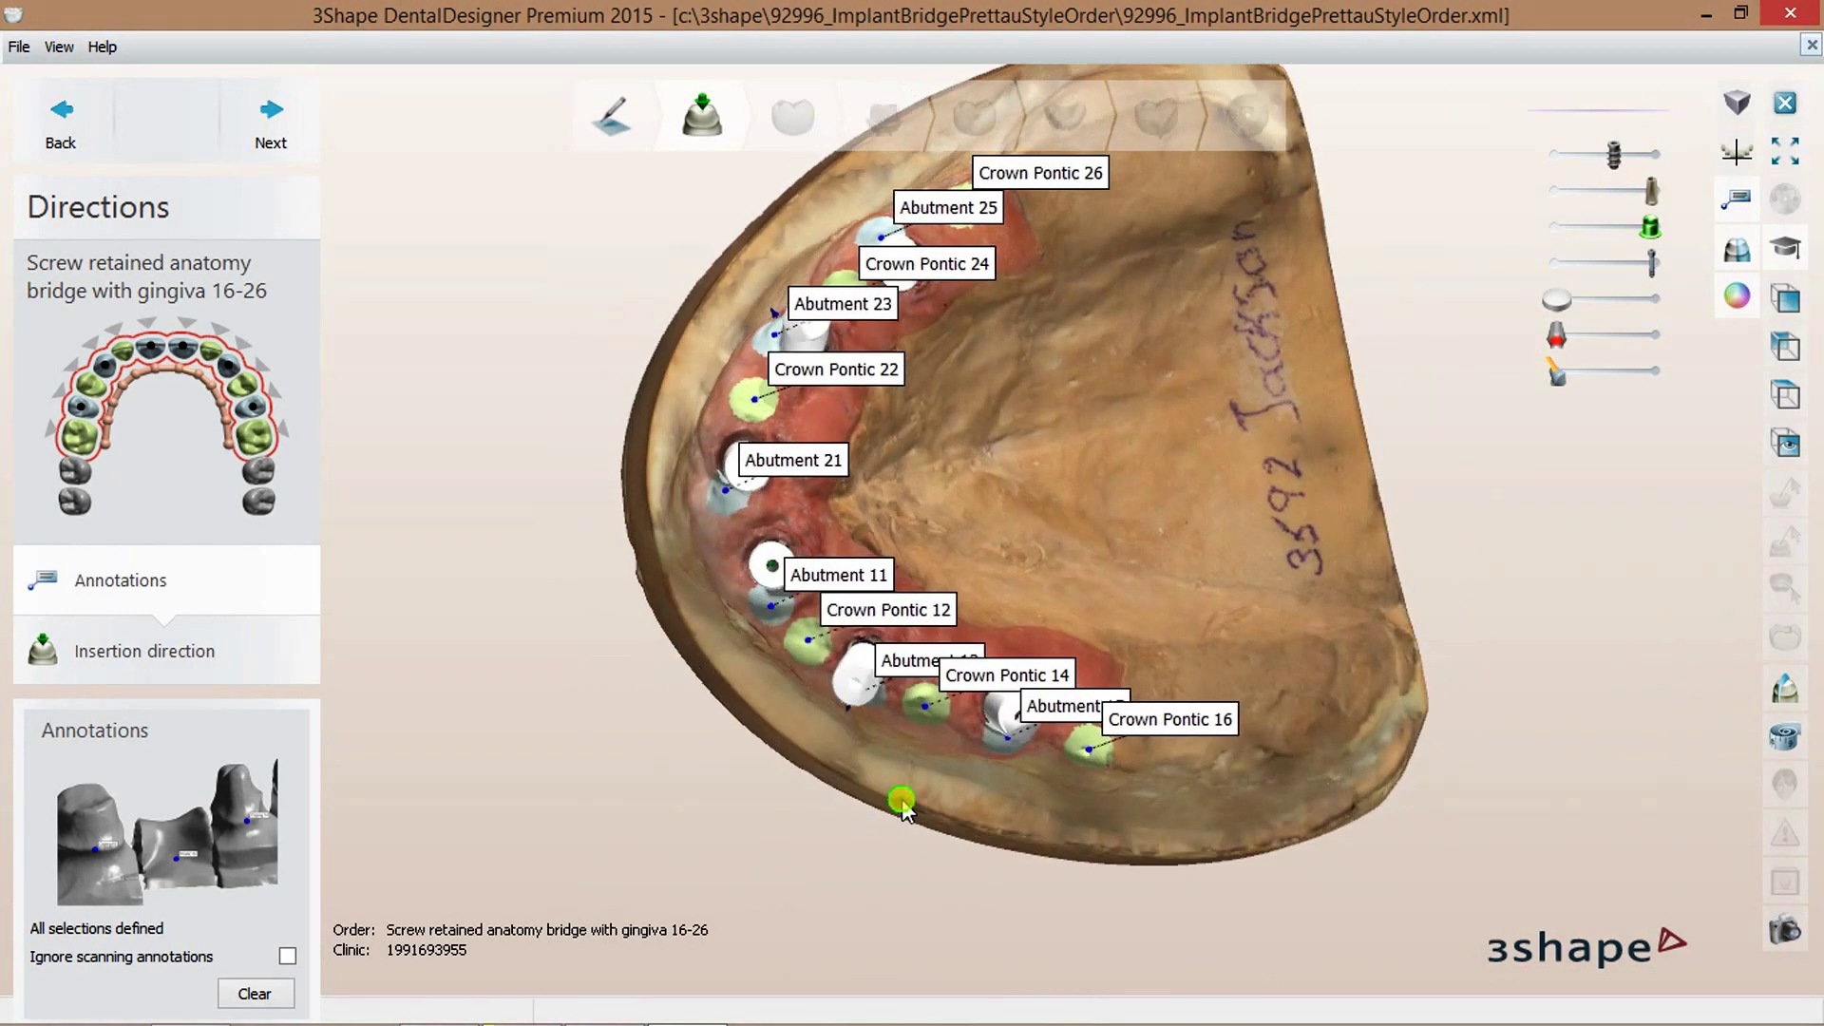
left_click(285, 133)
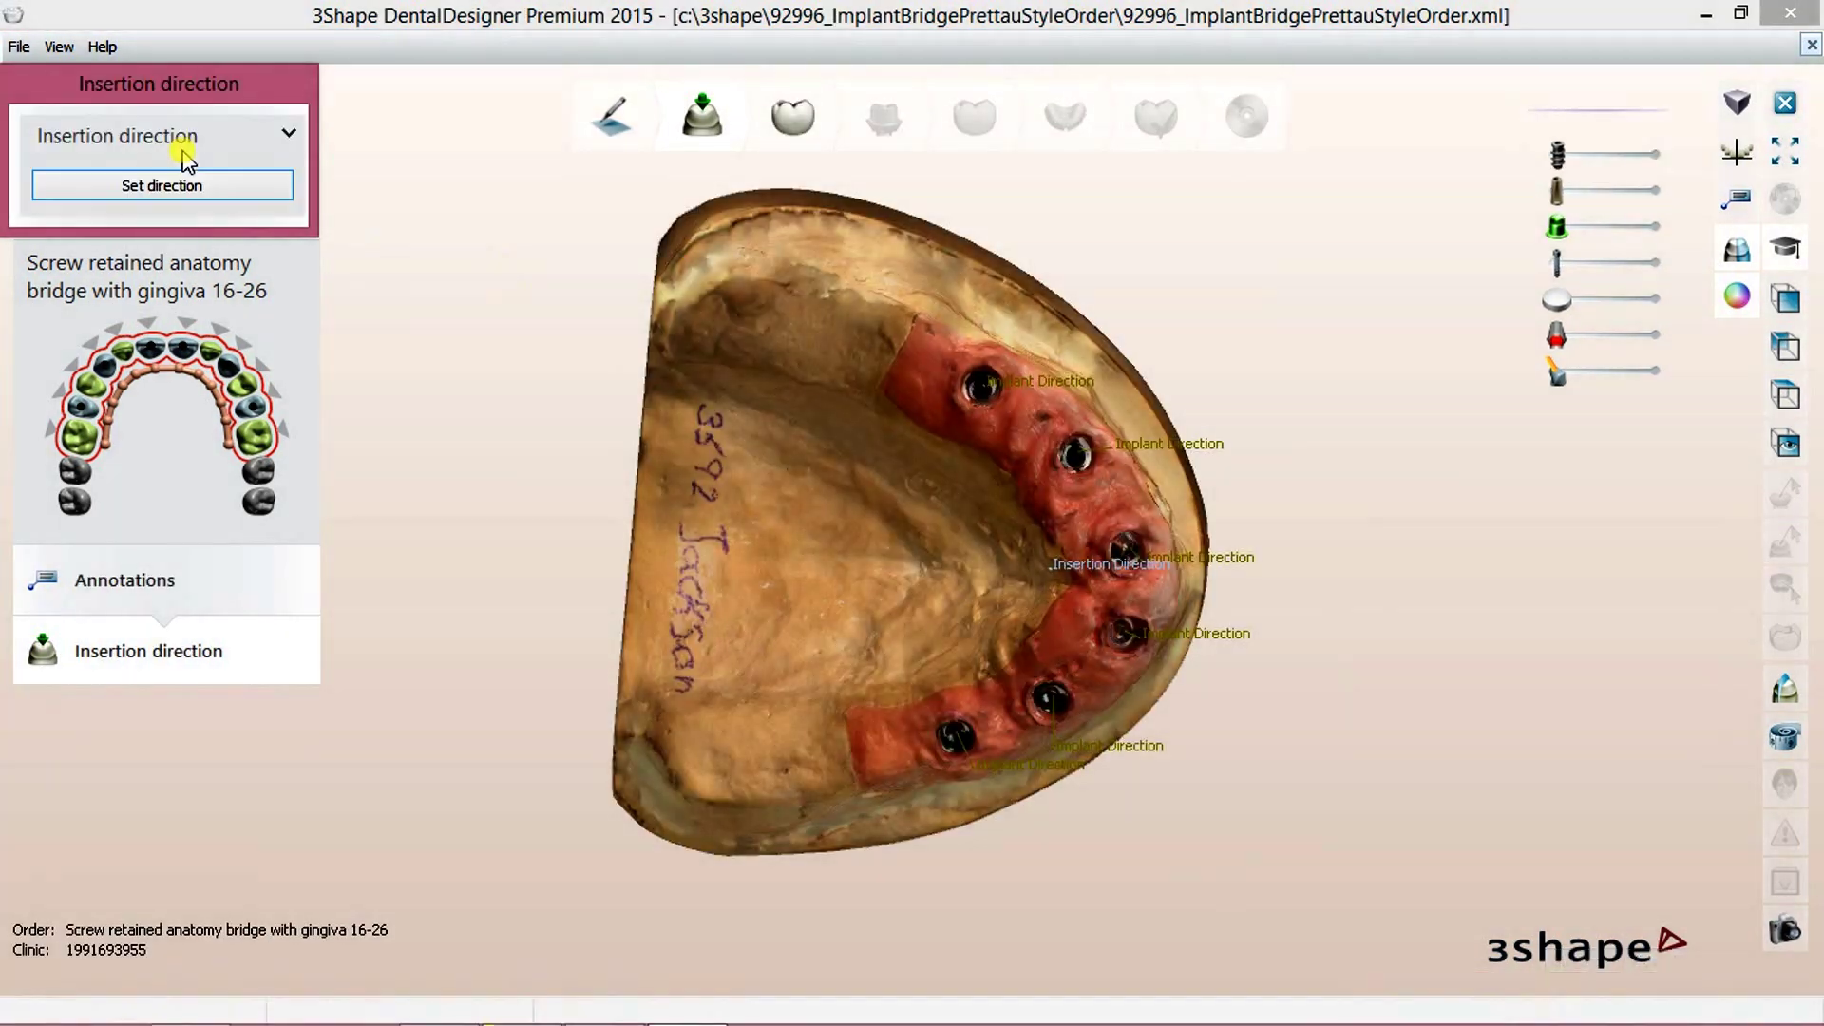
Advance from annotations to the Insertion direction step for the implant bridge.
right_click(1553, 1006)
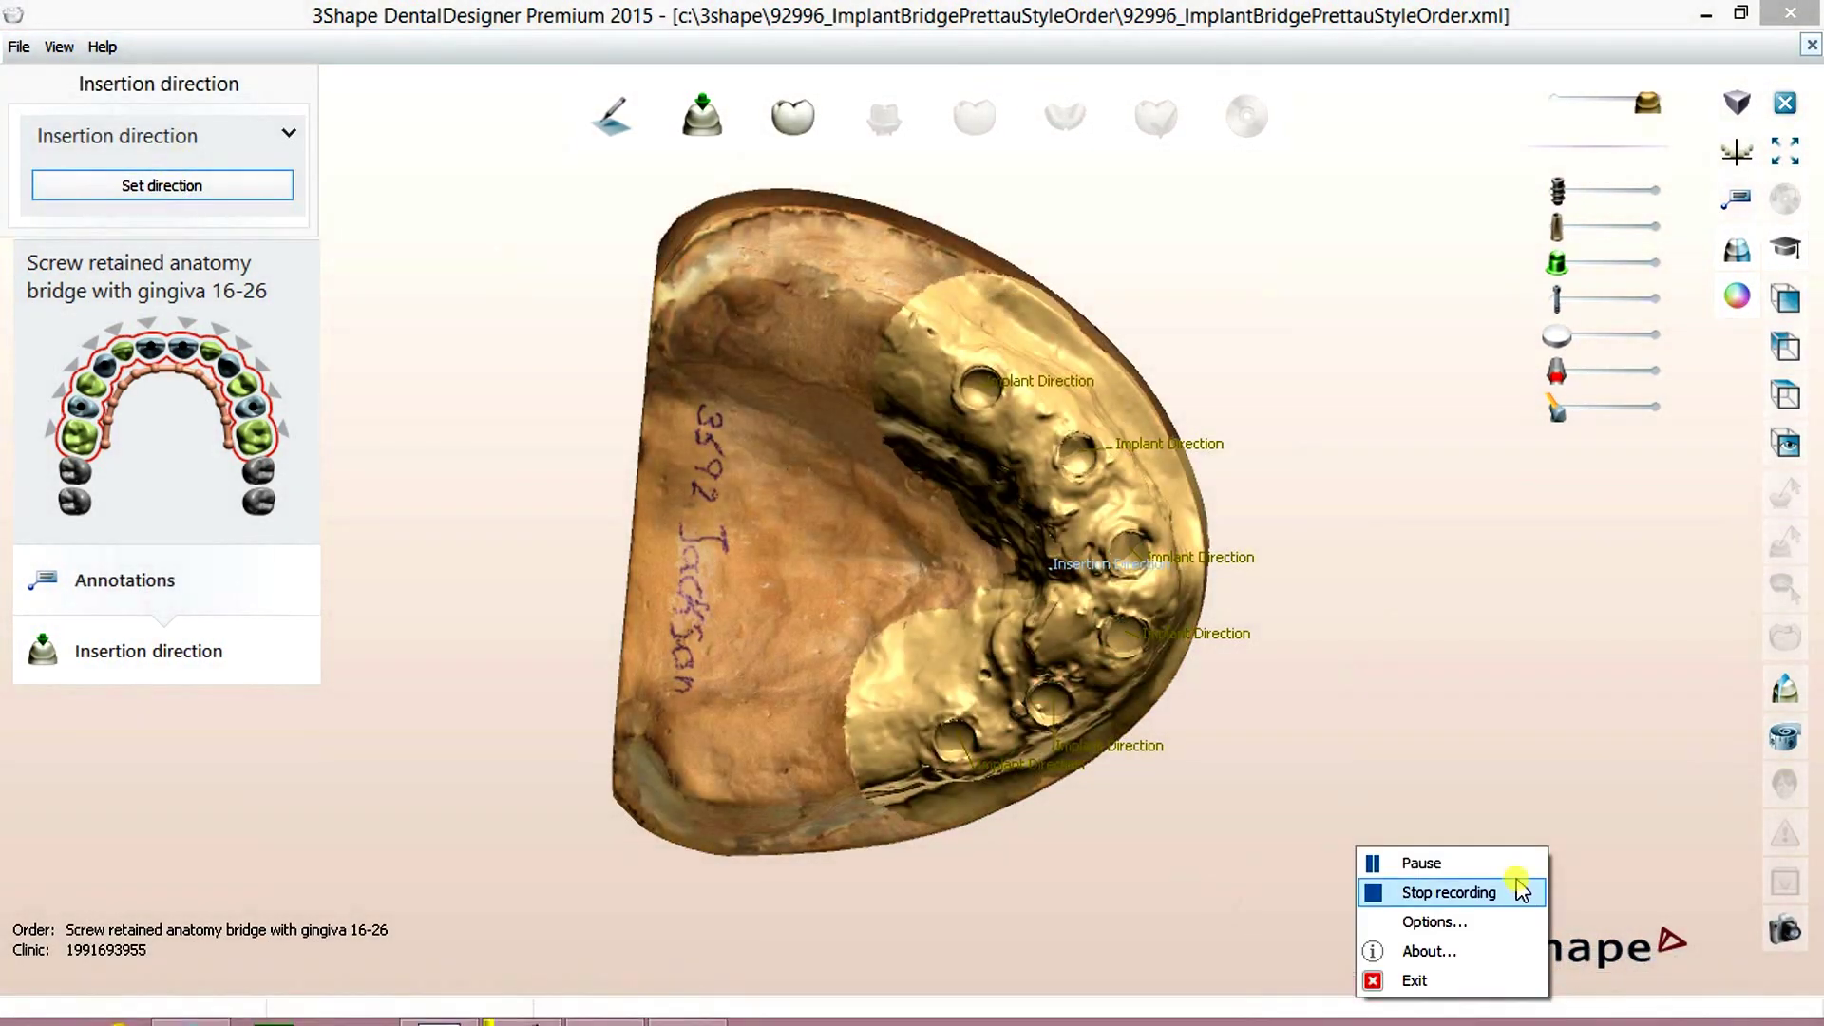